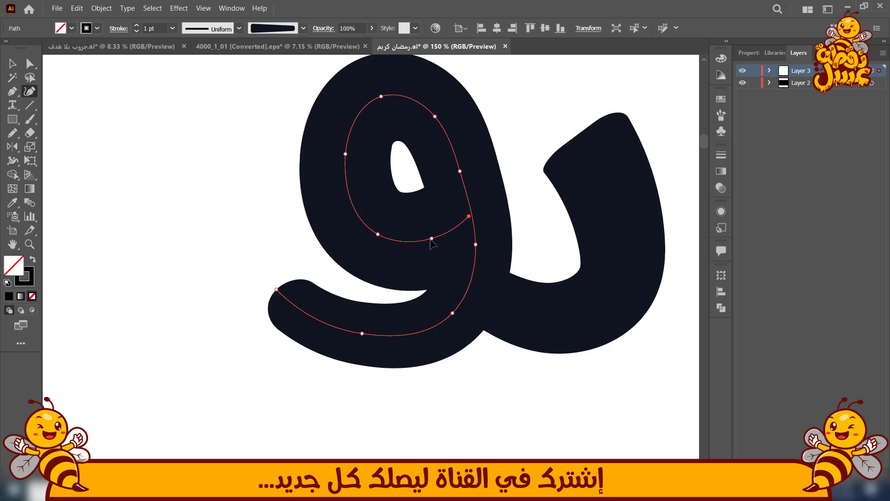
# Reshape the inner end of the looped م so its end anchor reaches past the letter's descending stem
pyautogui.moveTo(470, 212); pyautogui.dragTo(479, 213)
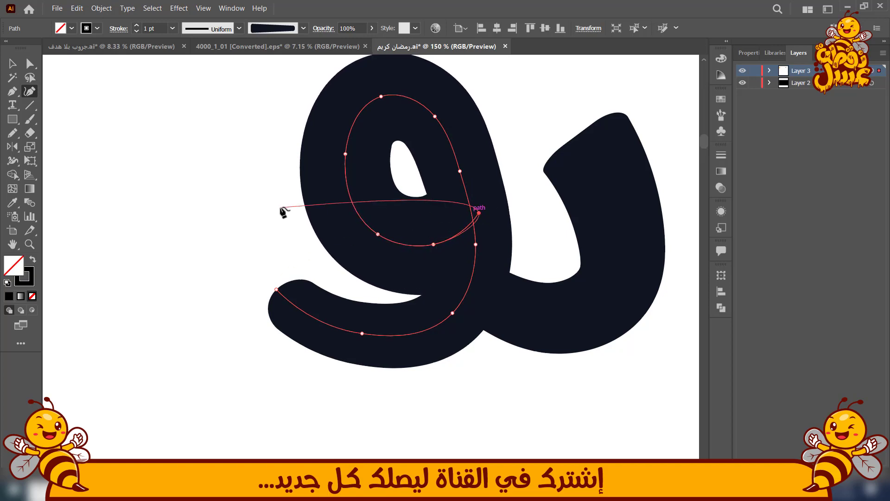
pyautogui.press('v')
pyautogui.click(246, 310)
pyautogui.scroll(-2, 246, 307)
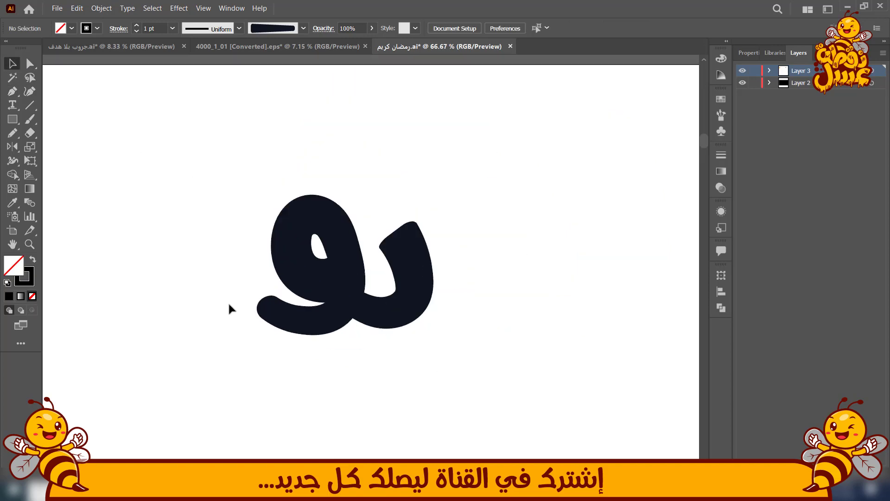
# Nudge the ر stroke slightly up and away from the looped letter it joins
pyautogui.moveTo(228, 304); pyautogui.dragTo(339, 318)
pyautogui.moveTo(497, 331)
pyautogui.mouseDown()
pyautogui.moveTo(499, 338)
pyautogui.moveTo(500, 328)
pyautogui.mouseUp()
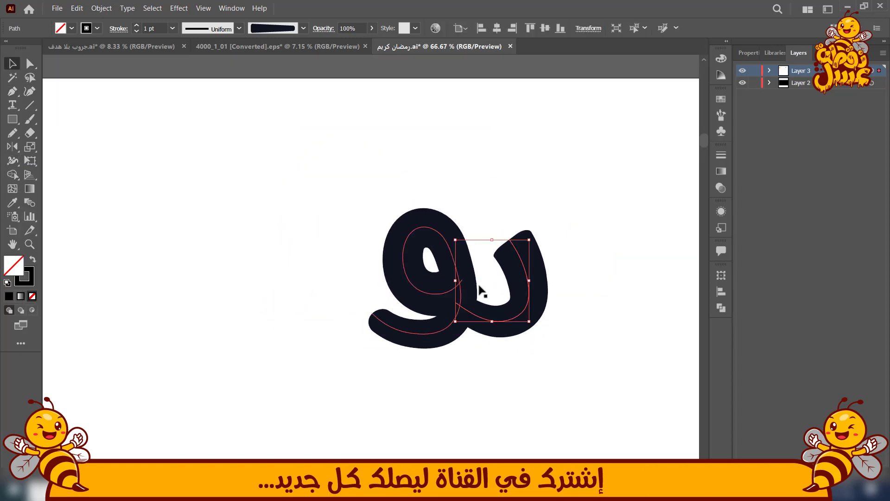
pyautogui.click(318, 304)
pyautogui.moveTo(319, 304); pyautogui.dragTo(360, 306)
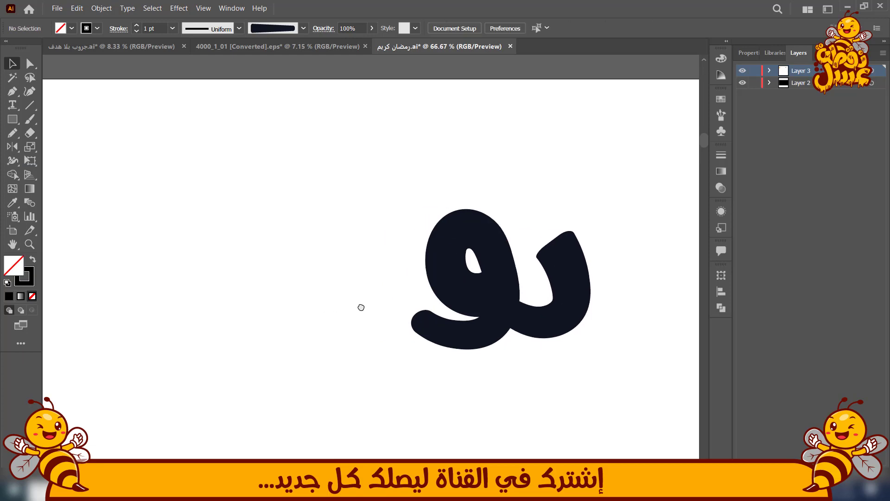
# Paint the ض body as a rounded loop with crossing ends, beside the tail of the looped م
pyautogui.press('b')
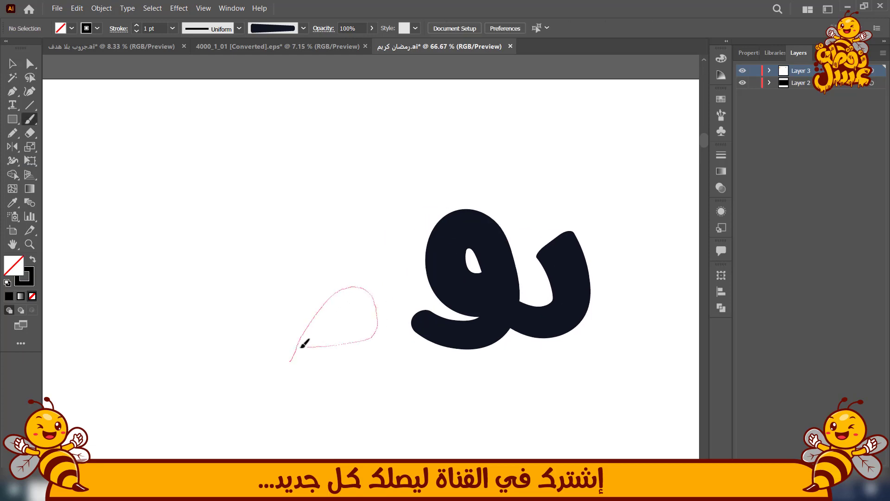
pyautogui.moveTo(243, 329); pyautogui.dragTo(243, 329)
pyautogui.press('v')
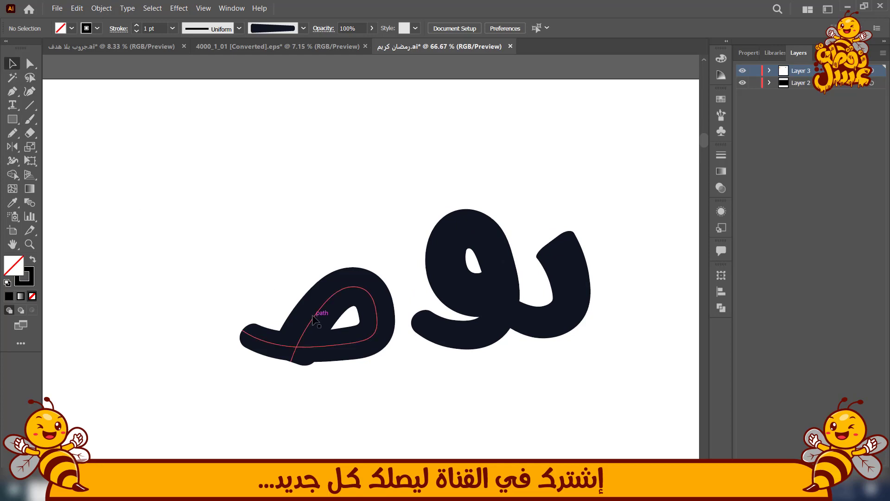
# Reshape the new loop with the Curvature tool, extending its lower leg downward and rounding out its bowl
pyautogui.click(34, 92)
pyautogui.moveTo(291, 362); pyautogui.dragTo(287, 385)
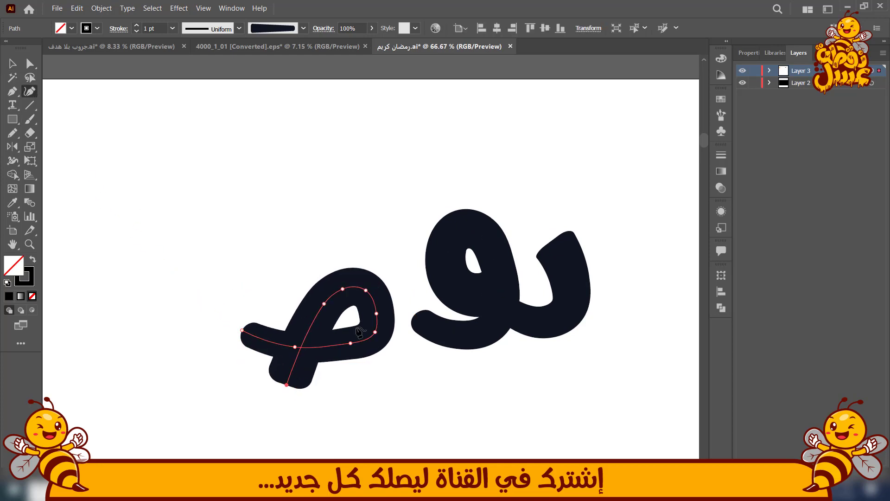
pyautogui.moveTo(377, 312); pyautogui.dragTo(366, 287)
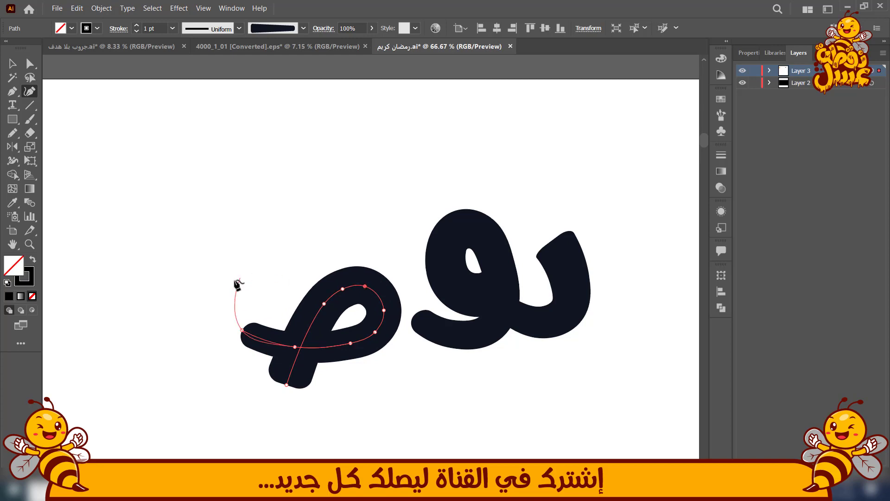
pyautogui.press('p')
pyautogui.click(12, 63)
pyautogui.click(199, 227)
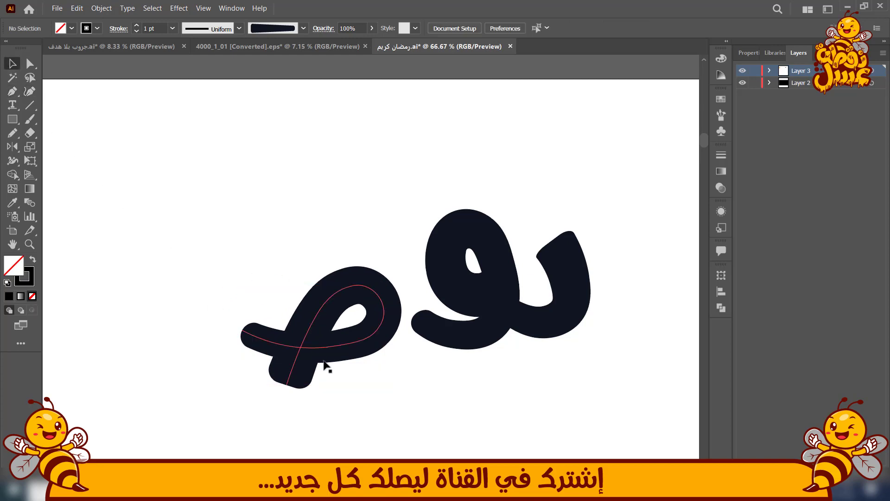
# Move the new loop up against the م and rotate it slightly counterclockwise
pyautogui.moveTo(324, 360); pyautogui.dragTo(341, 333)
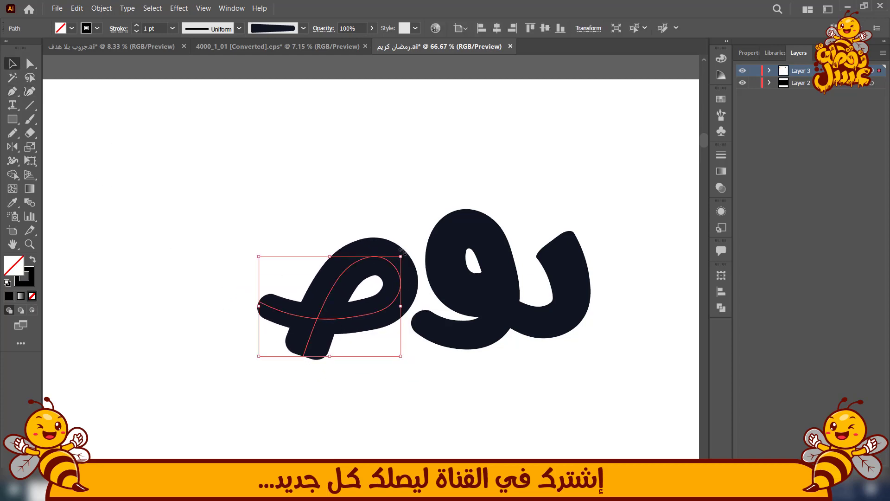
pyautogui.moveTo(403, 252); pyautogui.dragTo(395, 228)
pyautogui.moveTo(368, 316); pyautogui.dragTo(375, 315)
pyautogui.click(374, 359)
# Reshape the م's tail with the Curvature tool so its end anchor runs up into the neighbouring loop
pyautogui.click(418, 328)
pyautogui.click(24, 91)
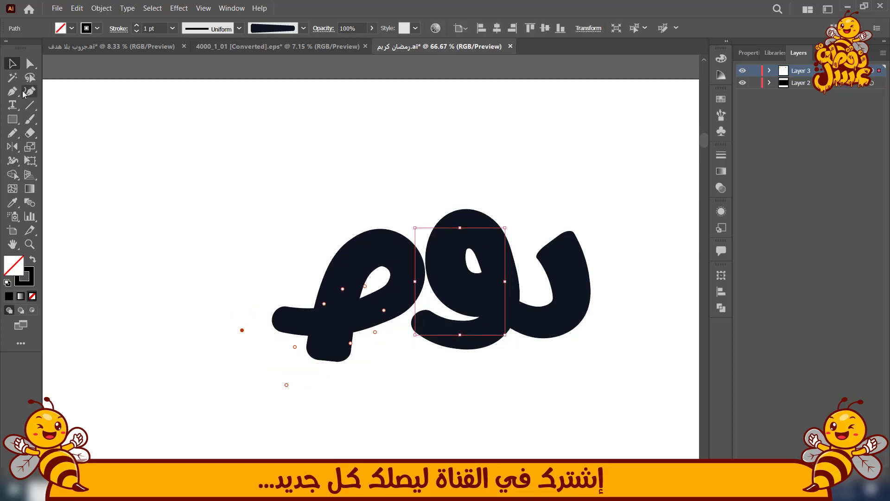
pyautogui.keyDown('alt'); pyautogui.scroll(3, 420, 321); pyautogui.keyUp('alt')
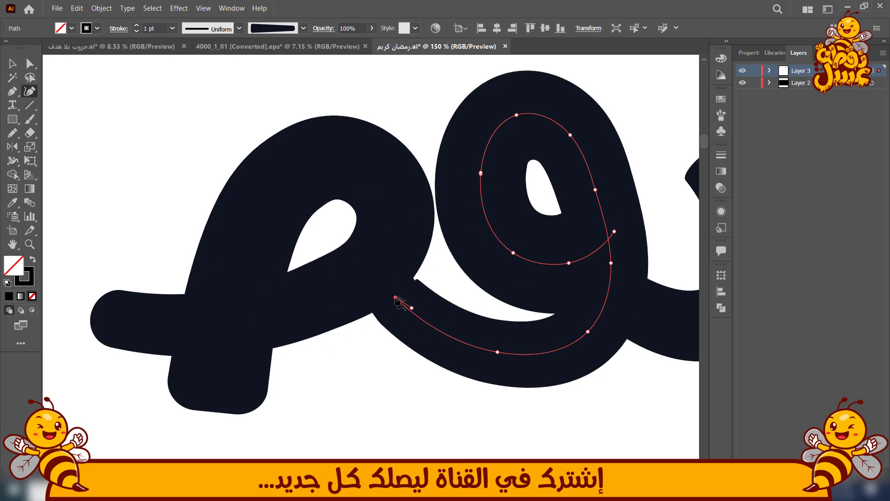
pyautogui.moveTo(396, 297); pyautogui.dragTo(384, 275)
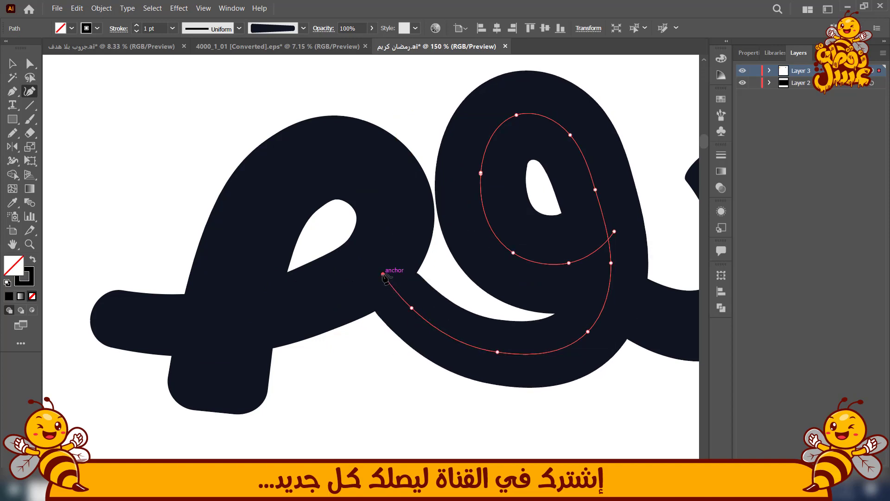
pyautogui.press('p')
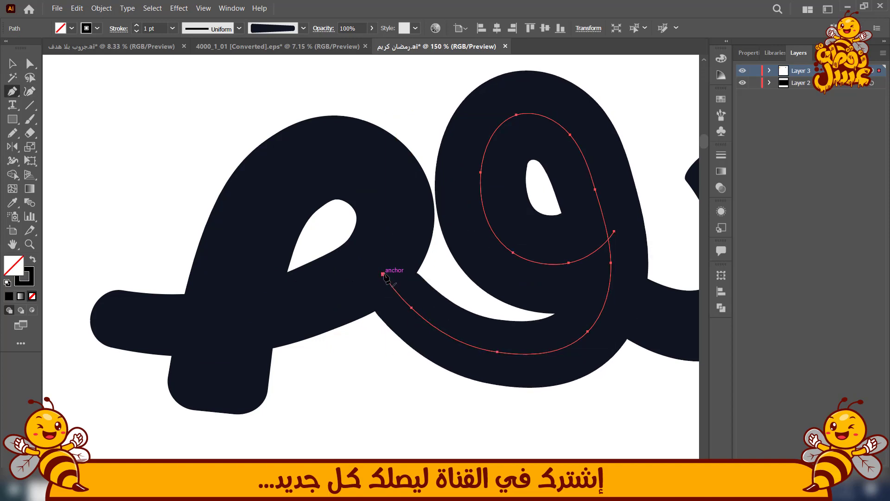
pyautogui.click(31, 92)
pyautogui.moveTo(383, 274); pyautogui.dragTo(374, 264)
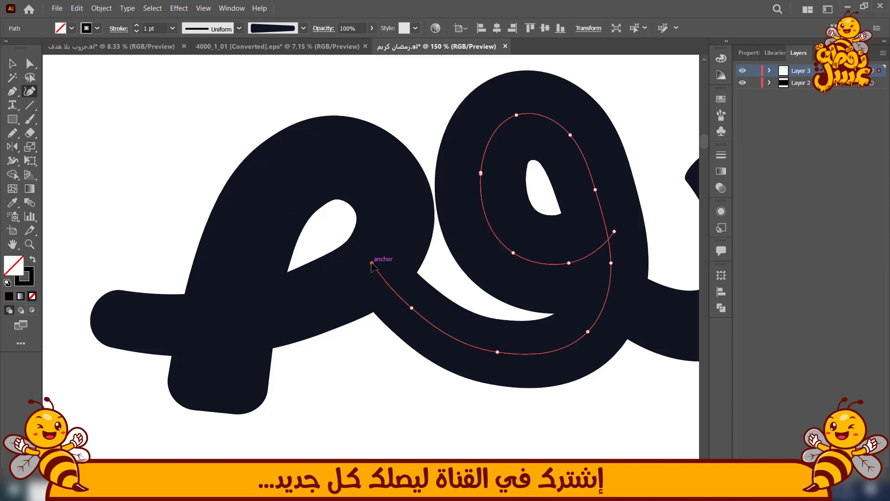
pyautogui.press('v')
pyautogui.click(160, 219)
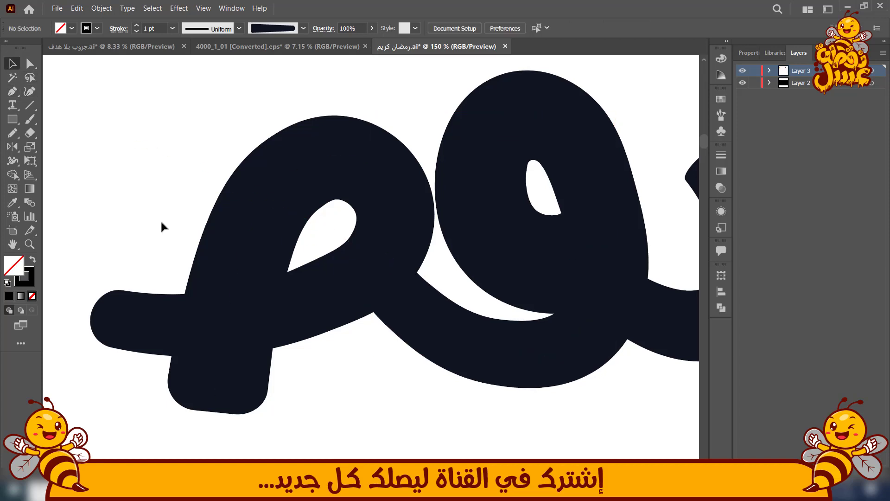
# Reposition the ض loop and rotate it slightly more so its lower leg stands nearly upright
pyautogui.scroll(-1, 160, 219)
pyautogui.moveTo(216, 253); pyautogui.dragTo(219, 281)
pyautogui.moveTo(238, 254); pyautogui.dragTo(237, 248)
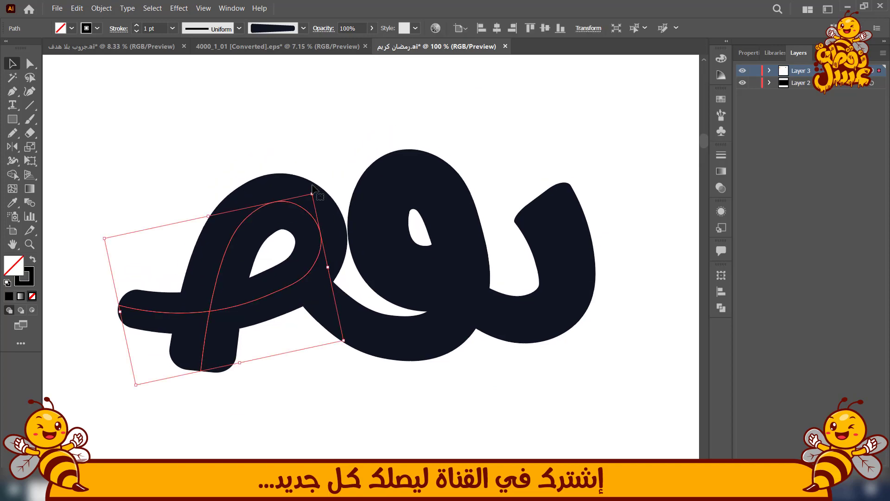
pyautogui.moveTo(312, 184); pyautogui.dragTo(310, 173)
pyautogui.moveTo(263, 289); pyautogui.dragTo(266, 292)
# Smooth the m-shaped letter's connecting tail by shifting the curve anchor next to its end
pyautogui.click(388, 343)
pyautogui.hotkey('shift', '`')
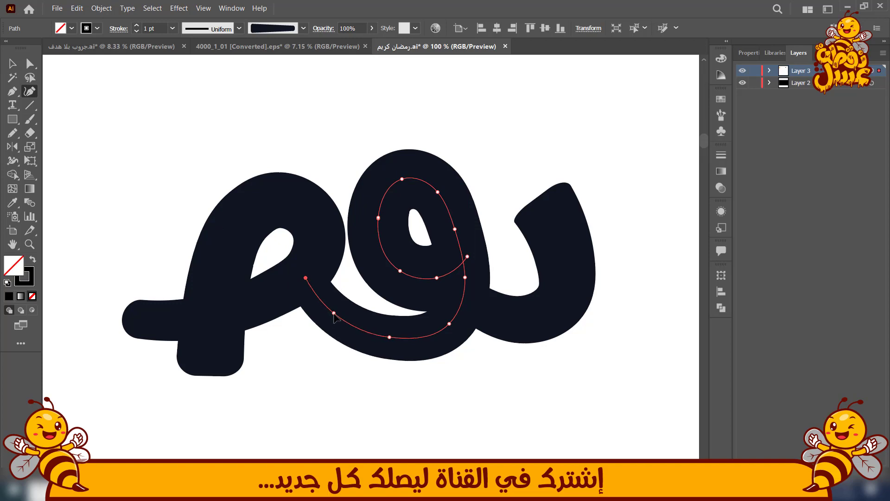
pyautogui.click(336, 316)
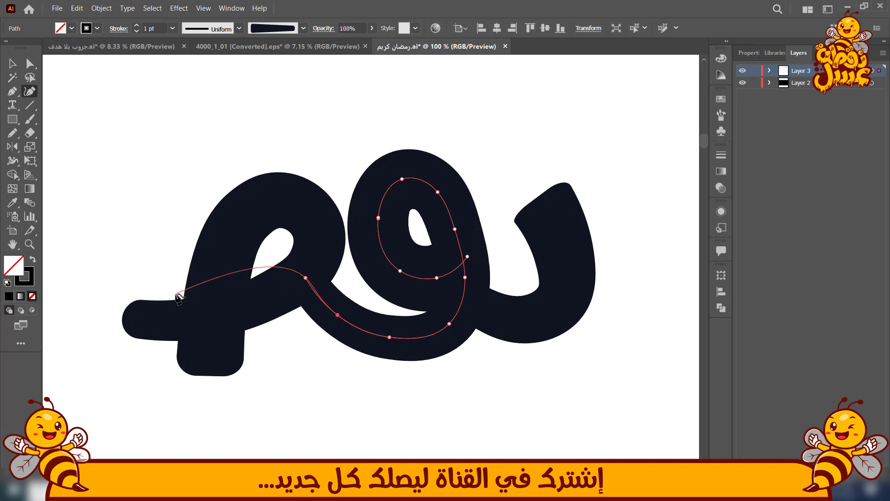
pyautogui.press('p')
# Paint a tall curved alef stroke descending from above the lettering to the crossing of the ض loop
pyautogui.click(30, 120)
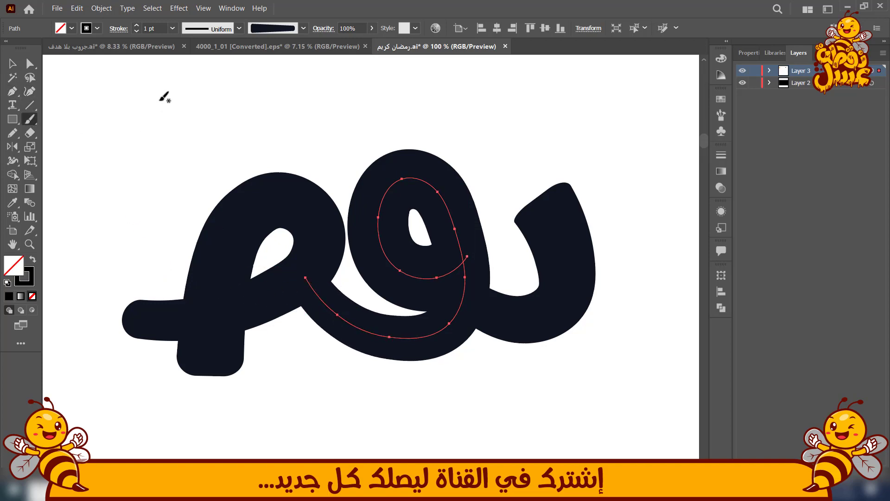
pyautogui.moveTo(193, 300); pyautogui.dragTo(192, 301)
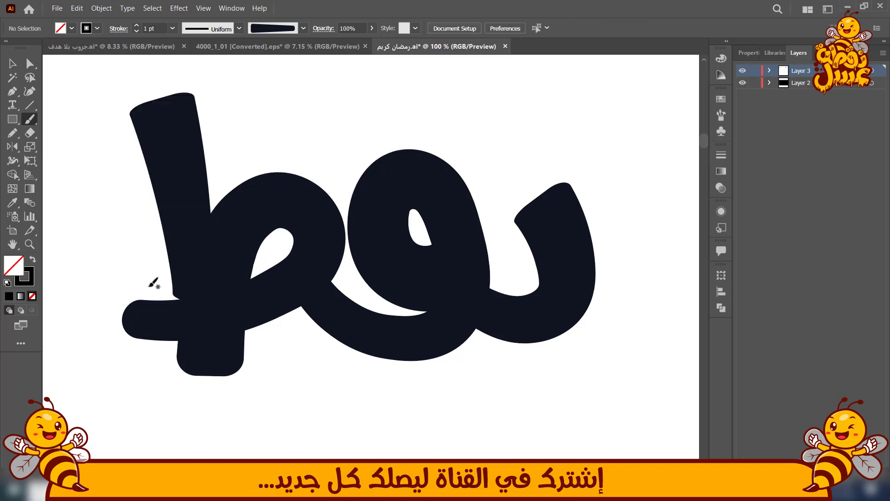
pyautogui.hotkey('ctrl', 'z')
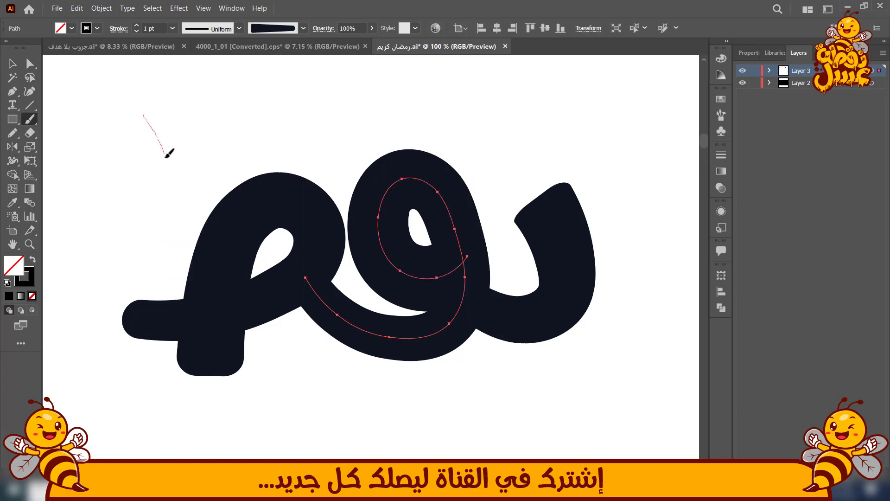
pyautogui.moveTo(192, 270); pyautogui.dragTo(170, 318)
pyautogui.click(13, 63)
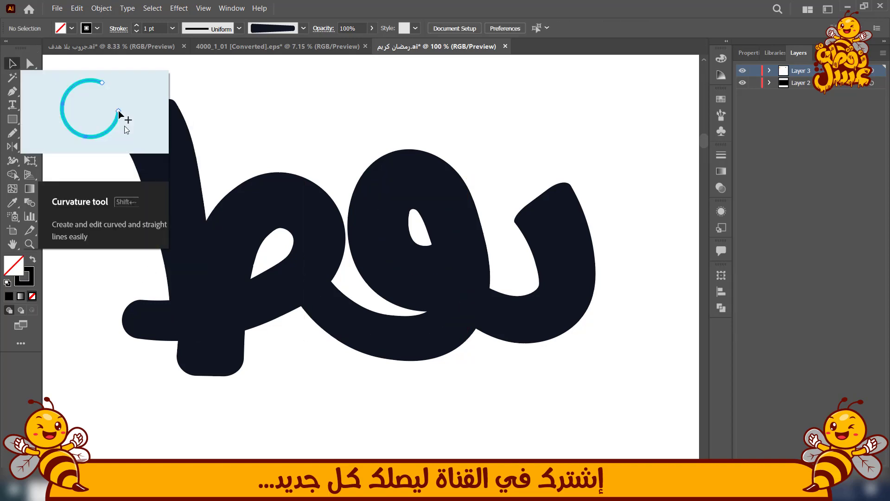
# Reshape the tall alef with the Curvature tool, extending its upper end outward and lowering its middle anchor for a smoother bend
pyautogui.click(184, 192)
pyautogui.click(30, 91)
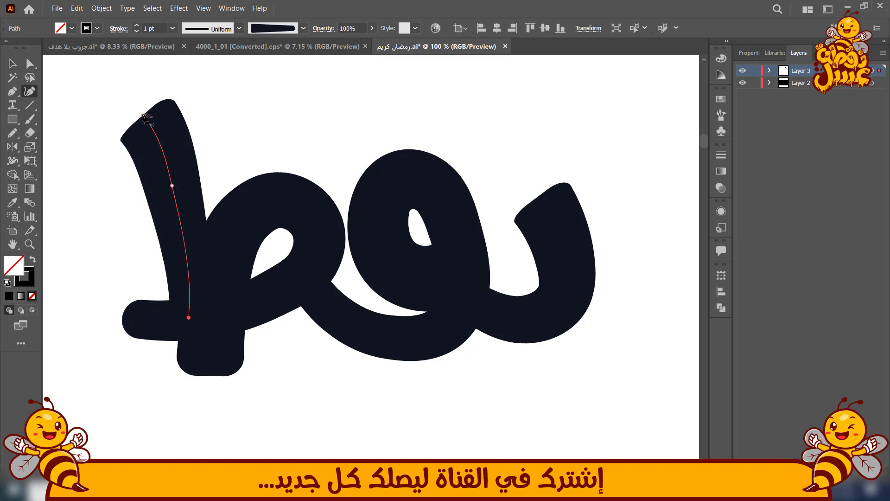
pyautogui.moveTo(143, 115); pyautogui.dragTo(132, 103)
pyautogui.moveTo(172, 186); pyautogui.dragTo(186, 217)
pyautogui.press('p')
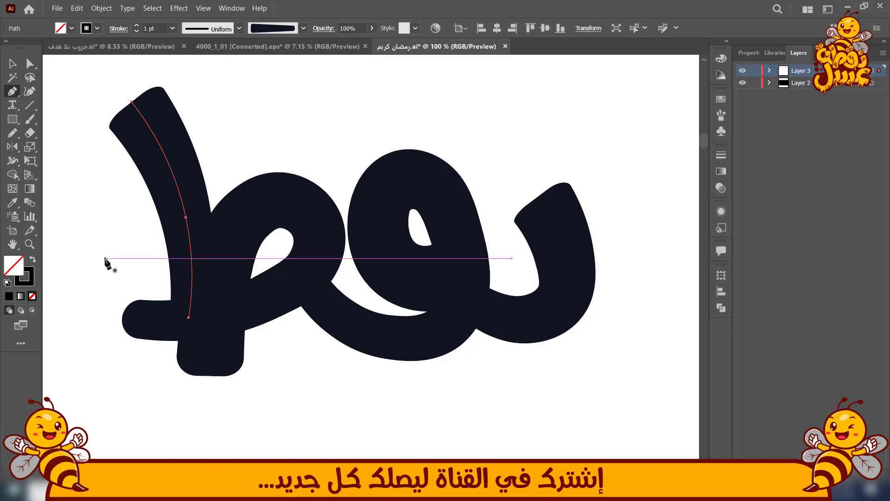
pyautogui.moveTo(105, 258); pyautogui.dragTo(219, 281)
pyautogui.click(9, 65)
pyautogui.click(245, 274)
pyautogui.scroll(-2, 246, 277)
pyautogui.scroll(1, 315, 343)
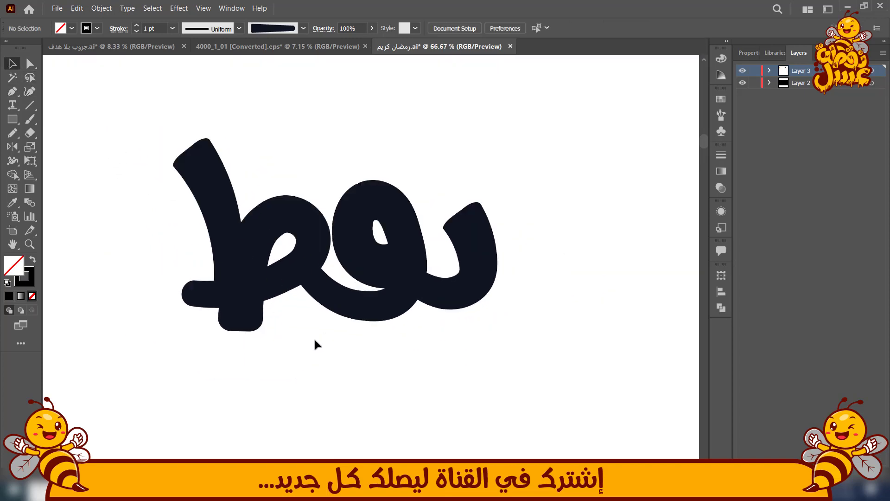
# Refine the upturned tail of the ض loop by moving its bend anchor and end anchor closer to the alef
pyautogui.moveTo(308, 329); pyautogui.dragTo(348, 330)
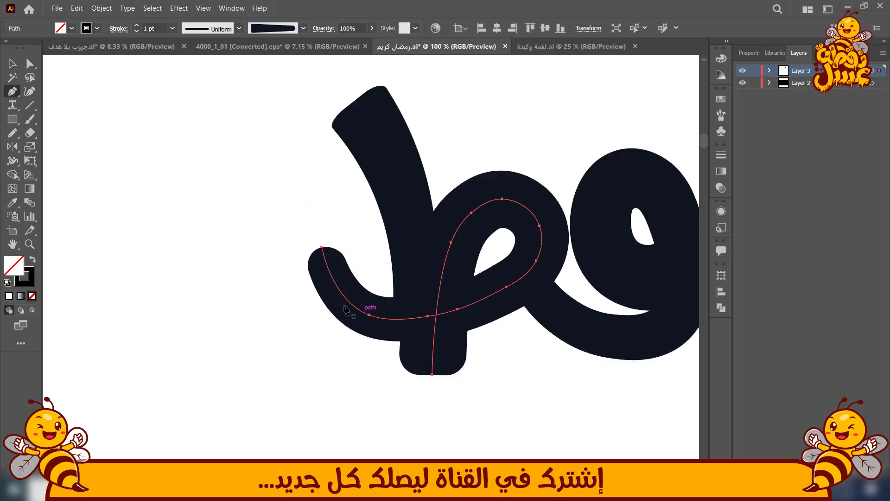
pyautogui.hotkey('shift', '`')
pyautogui.moveTo(369, 314); pyautogui.dragTo(375, 308)
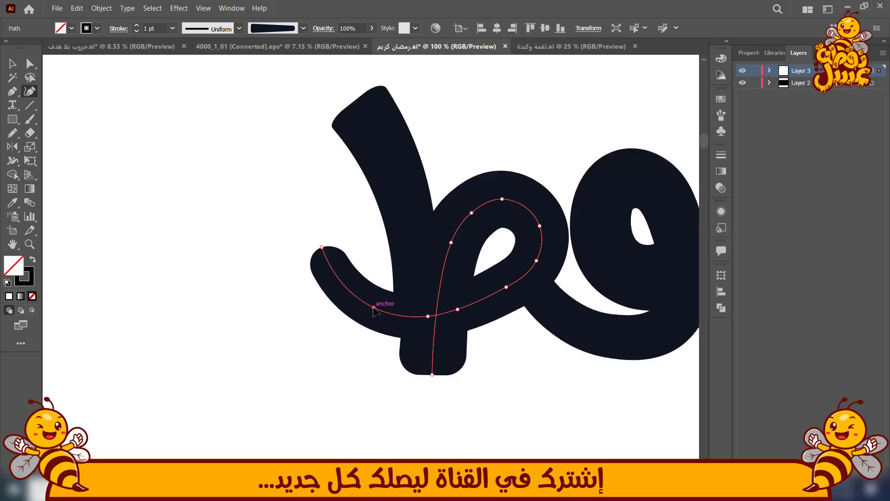
pyautogui.moveTo(322, 247); pyautogui.dragTo(330, 241)
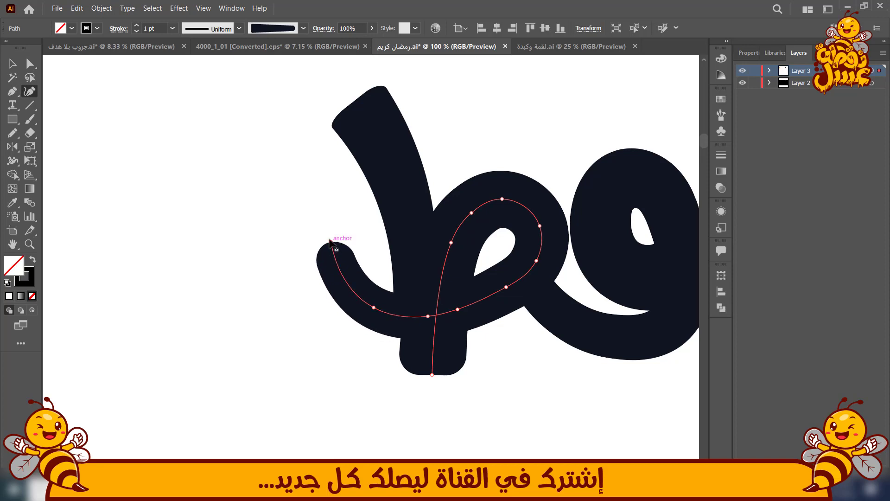
# Paint the final ن as a deep, nearly closed bowl overlapping the upturned tail beside the alef
pyautogui.press('b')
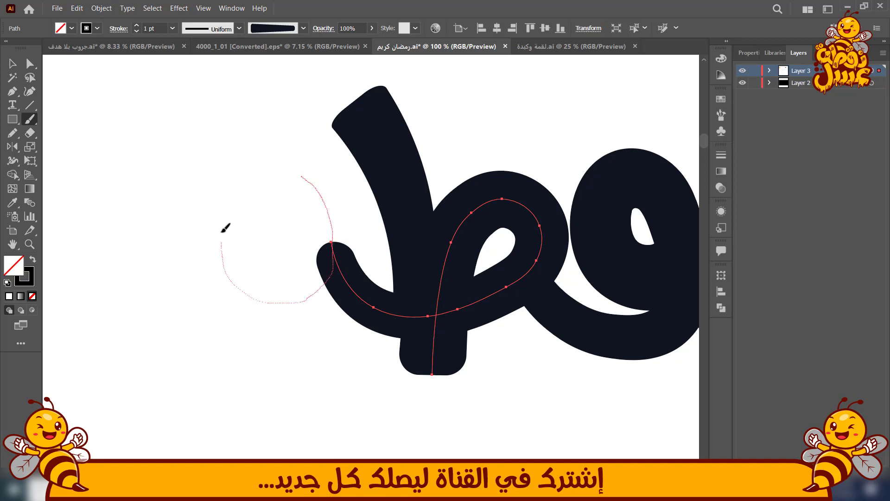
pyautogui.moveTo(314, 165); pyautogui.dragTo(315, 163)
pyautogui.click(13, 64)
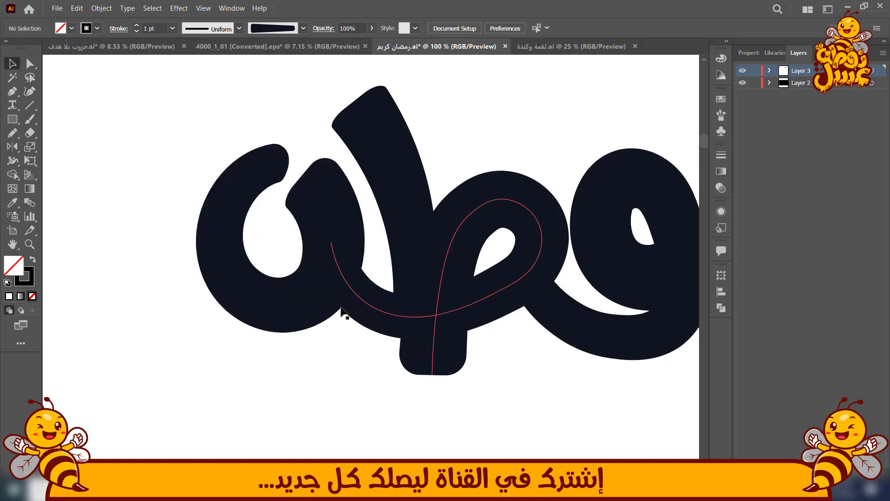
# Move the ن bowl up and rotate it slightly clockwise to fit against the connecting tail
pyautogui.moveTo(308, 297); pyautogui.dragTo(298, 286)
pyautogui.moveTo(327, 147); pyautogui.dragTo(338, 164)
pyautogui.moveTo(317, 239); pyautogui.dragTo(320, 239)
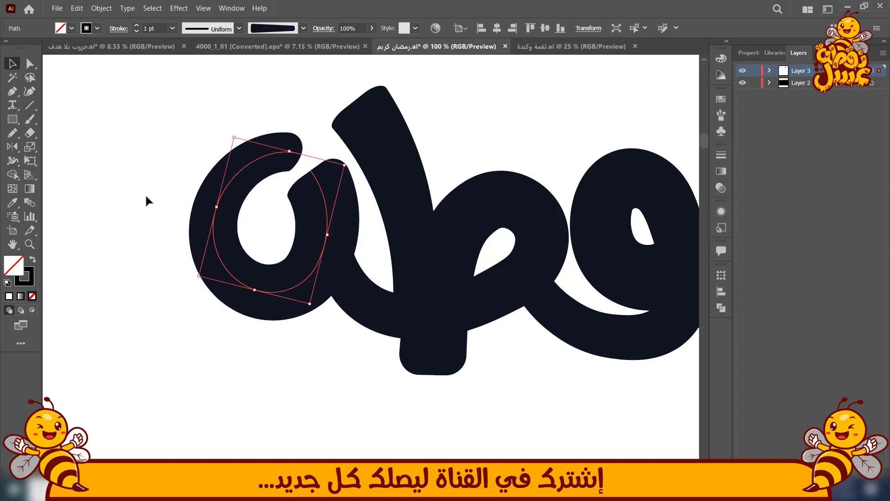
pyautogui.click(146, 201)
# Lower the upper end anchor of the ن bowl with the Curvature tool and adjust the adjoining curve anchor
pyautogui.click(30, 91)
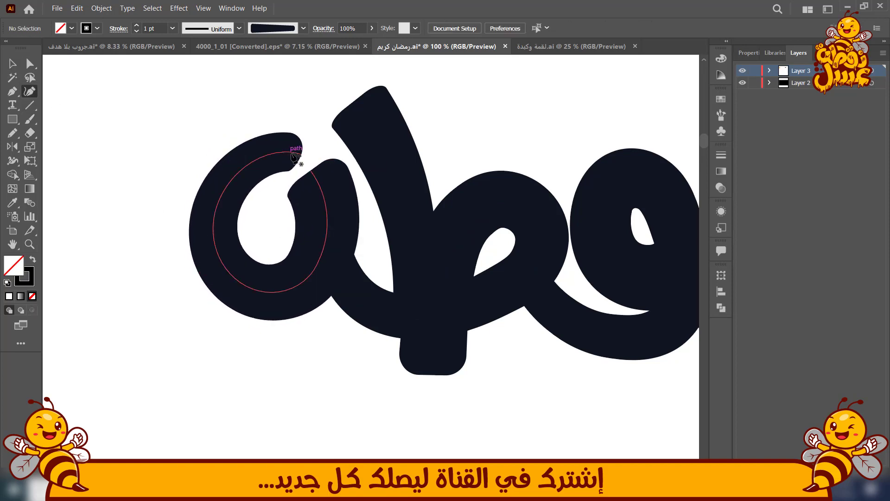
pyautogui.moveTo(302, 155); pyautogui.dragTo(300, 160)
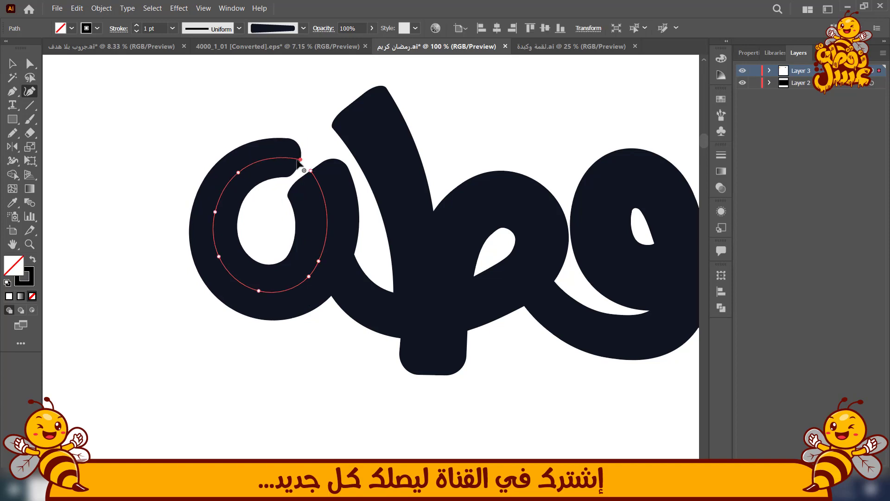
pyautogui.moveTo(238, 172); pyautogui.dragTo(236, 175)
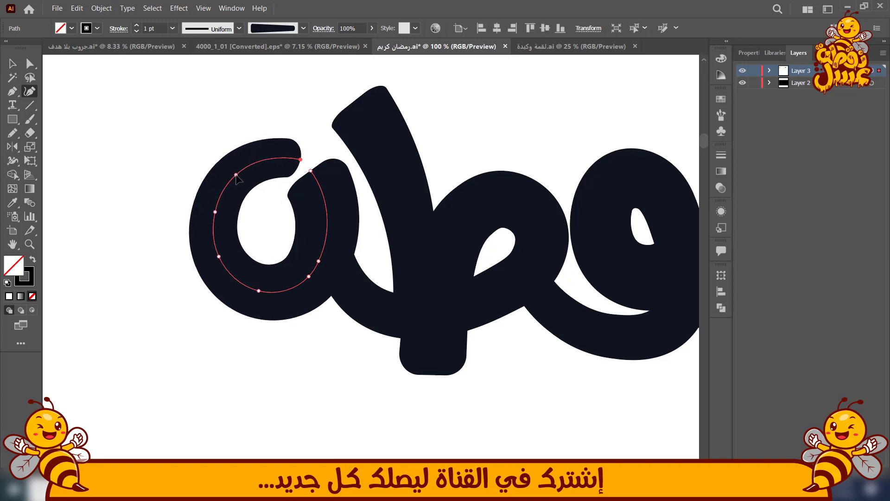
# Try repositioning the upper anchors of the ن bowl, and undo the recent anchor edits on it
pyautogui.moveTo(311, 171)
pyautogui.mouseDown()
pyautogui.moveTo(333, 192)
pyautogui.moveTo(329, 232)
pyautogui.mouseUp()
pyautogui.click(308, 165)
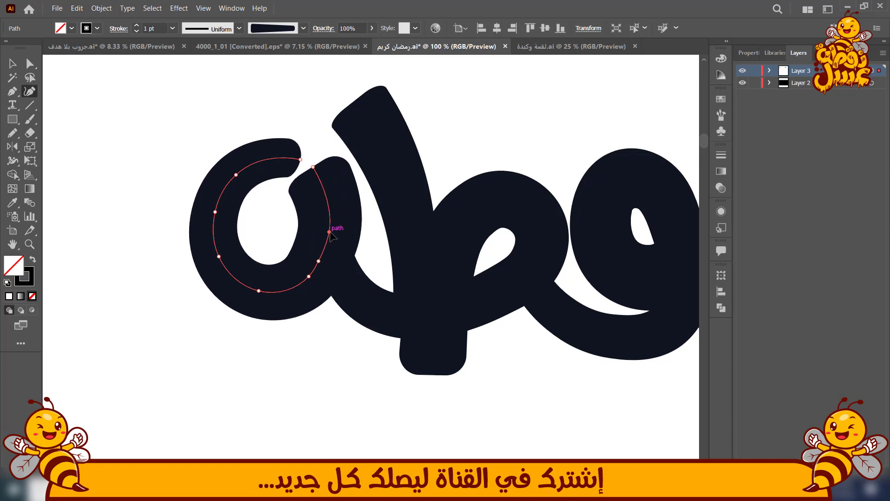
pyautogui.hotkey('ctrl', 'z')
pyautogui.hotkey('ctrl', 'z')
pyautogui.hotkey('ctrl', 'z')
pyautogui.hotkey('ctrl', 'z')
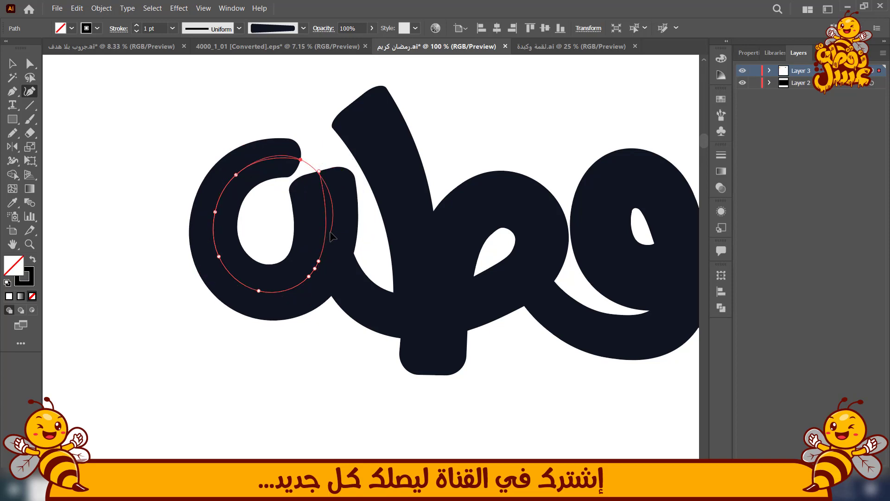
pyautogui.press('p')
pyautogui.click(71, 94)
pyautogui.scroll(-1, 167, 185)
pyautogui.scroll(-1, 167, 185)
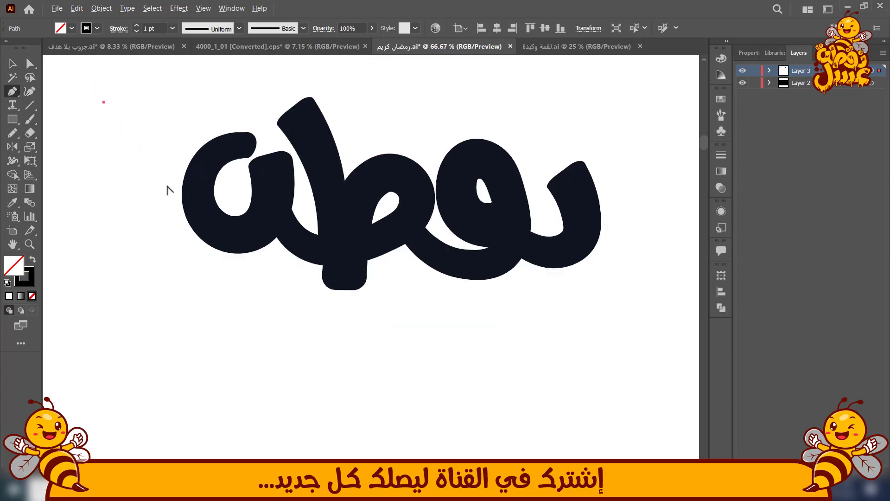
pyautogui.moveTo(138, 164); pyautogui.dragTo(117, 197)
pyautogui.press('Escape')
pyautogui.press('v')
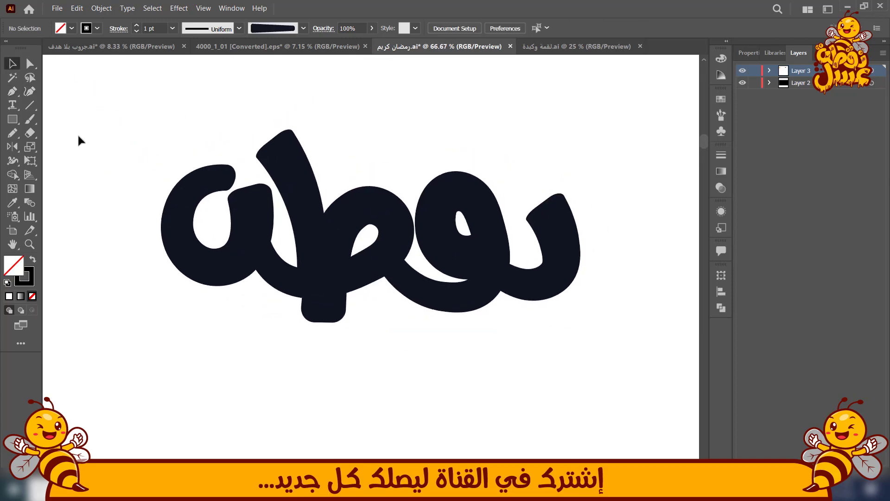
pyautogui.scroll(1, 234, 304)
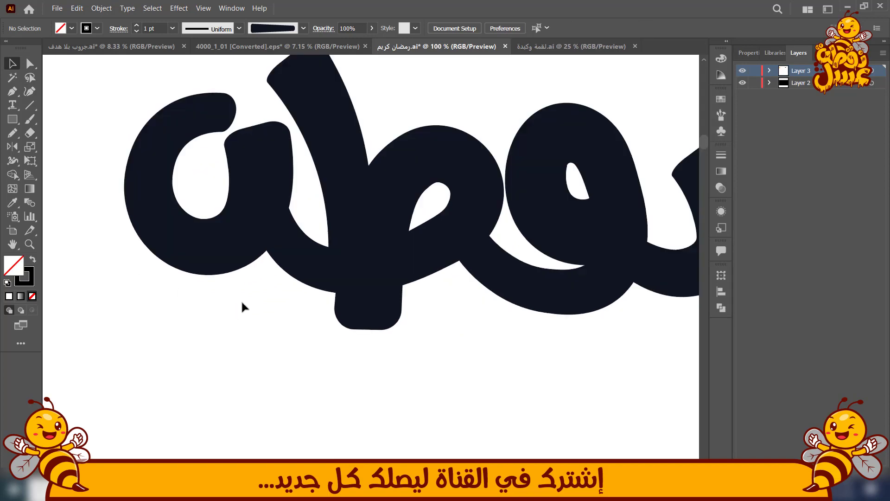
pyautogui.scroll(-1, 241, 299)
pyautogui.moveTo(242, 365); pyautogui.dragTo(190, 322)
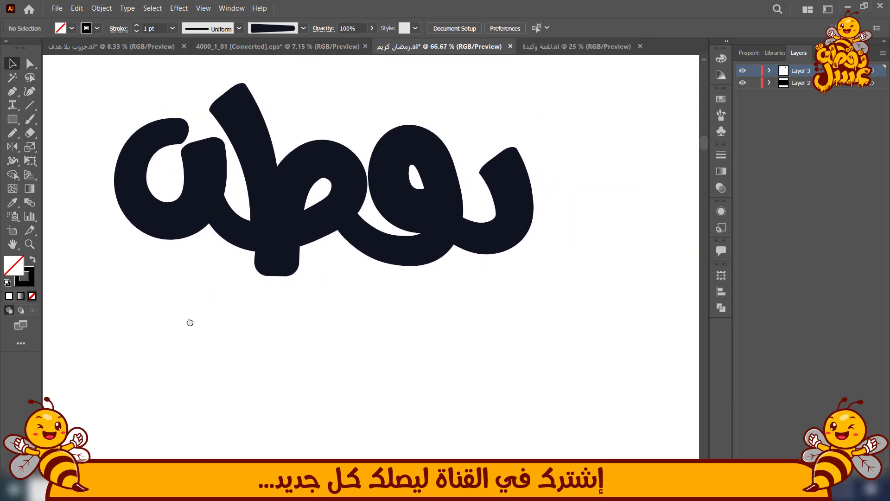
pyautogui.press('u')
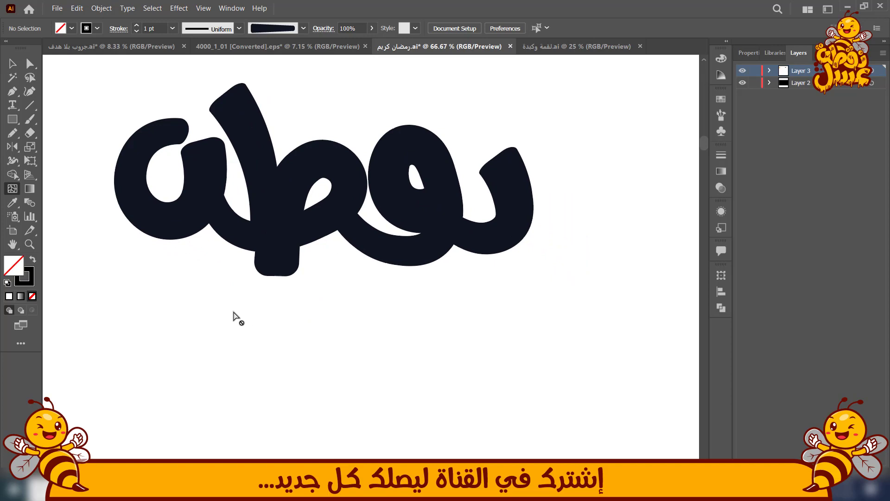
# Paint an open, C-shaped ع head with the Paintbrush below the ر and move it slightly down, clear of that letter
pyautogui.click(31, 119)
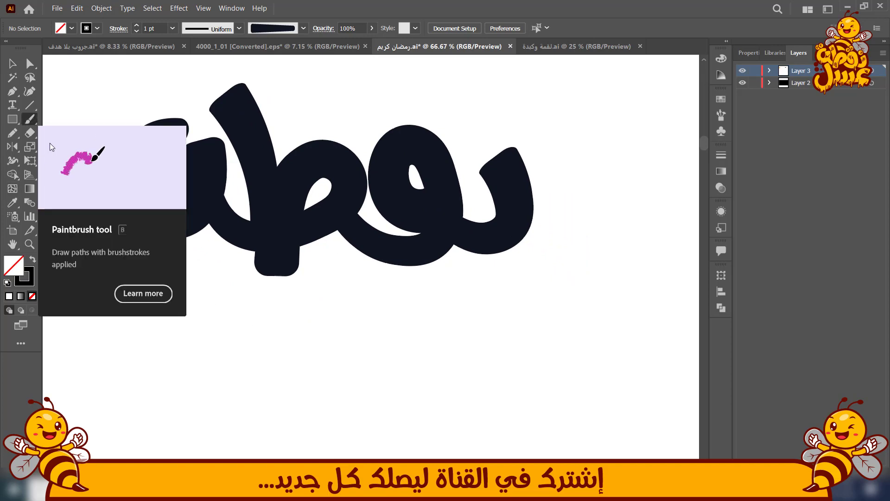
pyautogui.scroll(1, 537, 362)
pyautogui.moveTo(537, 361); pyautogui.dragTo(576, 386)
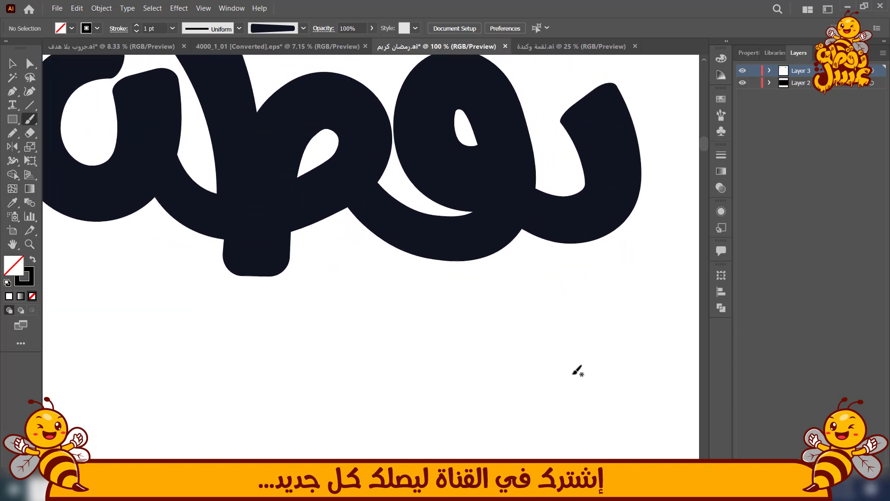
pyautogui.moveTo(622, 325); pyautogui.dragTo(522, 301)
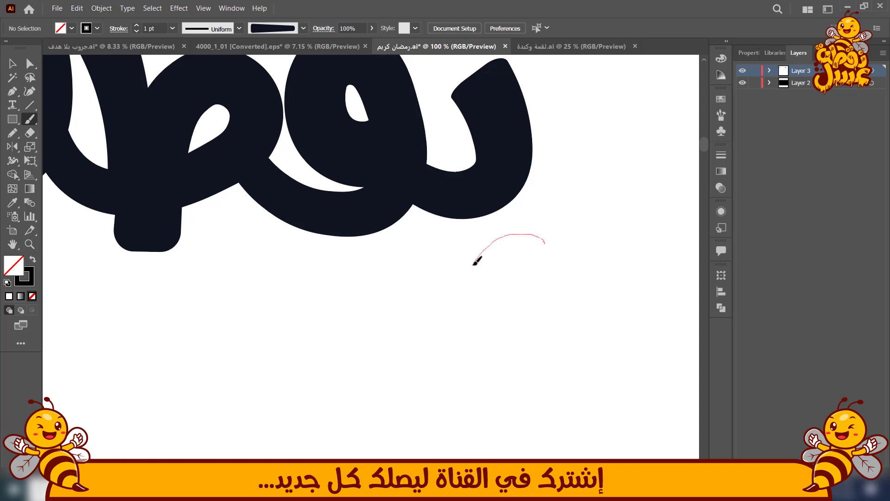
pyautogui.moveTo(538, 294); pyautogui.dragTo(540, 292)
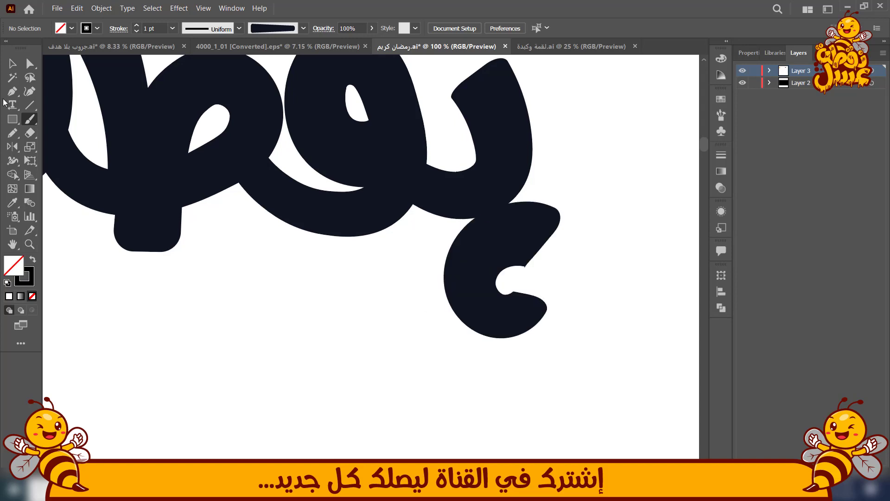
pyautogui.click(12, 64)
pyautogui.moveTo(497, 316)
pyautogui.mouseDown()
pyautogui.moveTo(497, 343)
pyautogui.moveTo(495, 331)
pyautogui.mouseUp()
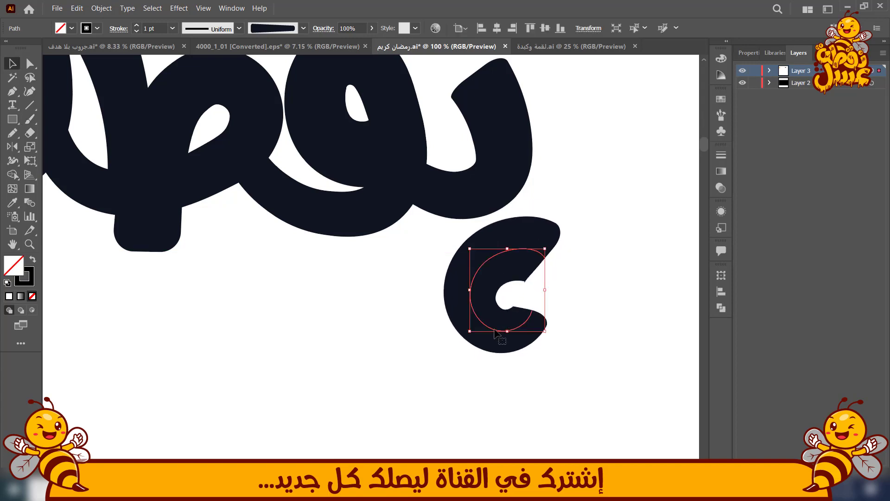
# Refine the ع head with the Curvature tool by extending both end anchors outward and adjusting its upper curve anchor
pyautogui.click(29, 91)
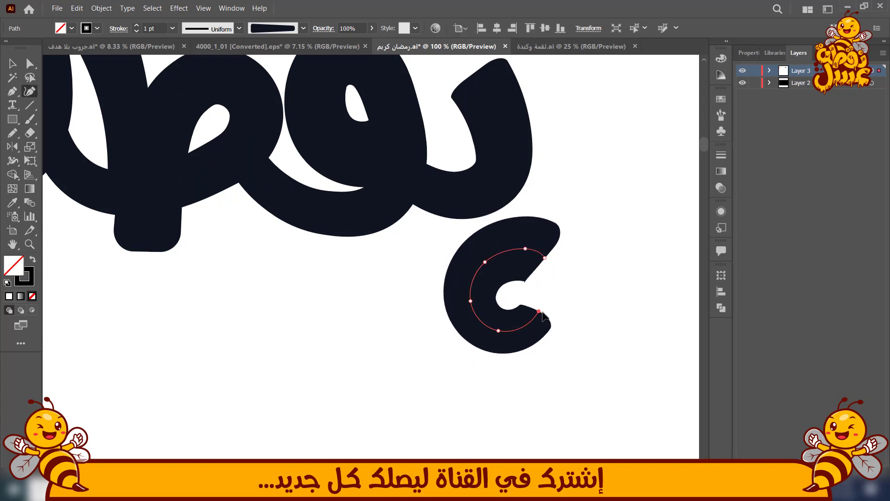
pyautogui.moveTo(539, 311)
pyautogui.mouseDown()
pyautogui.moveTo(546, 322)
pyautogui.moveTo(548, 315)
pyautogui.mouseUp()
pyautogui.moveTo(545, 258)
pyautogui.mouseDown()
pyautogui.moveTo(567, 253)
pyautogui.moveTo(557, 259)
pyautogui.moveTo(519, 245)
pyautogui.moveTo(480, 270)
pyautogui.mouseUp()
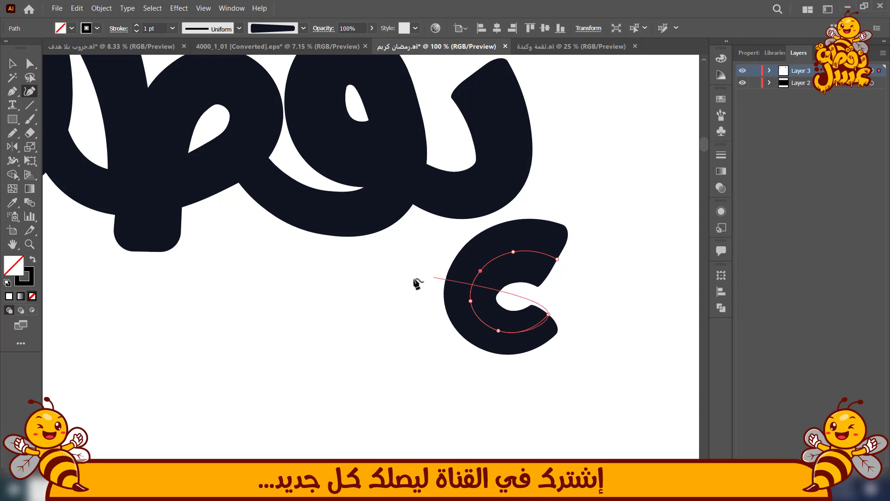
pyautogui.press('p')
pyautogui.scroll(-2, 312, 343)
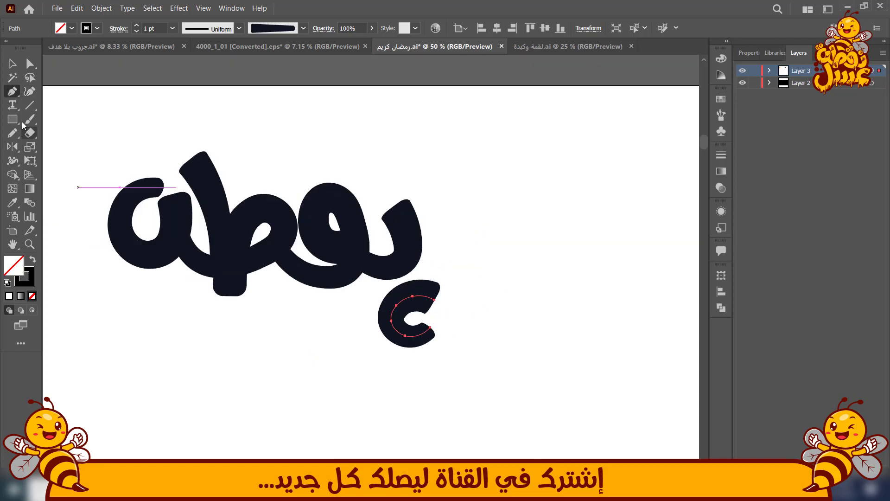
# Enlarge the ع head slightly by its bounding box and deselect it
pyautogui.click(12, 63)
pyautogui.scroll(2, 360, 374)
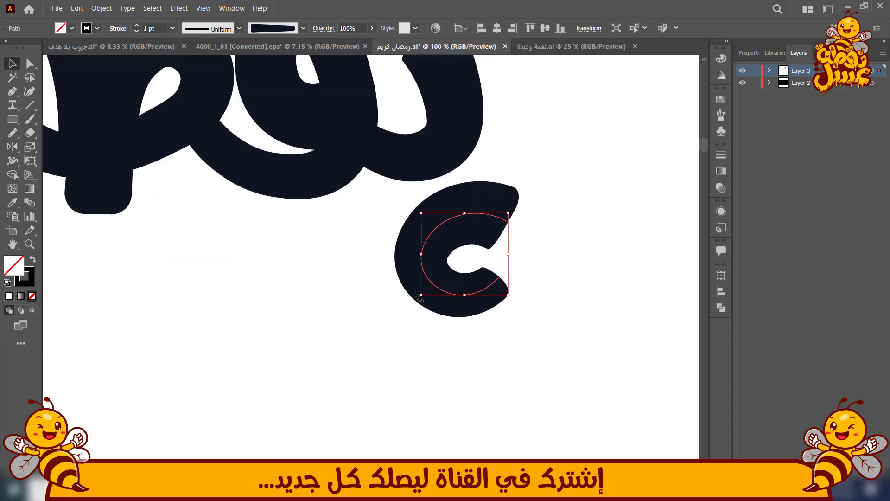
pyautogui.moveTo(421, 296)
pyautogui.mouseDown()
pyautogui.moveTo(394, 316)
pyautogui.moveTo(419, 297)
pyautogui.moveTo(430, 302)
pyautogui.mouseUp()
pyautogui.click(326, 299)
pyautogui.click(298, 355)
pyautogui.scroll(-1, 388, 360)
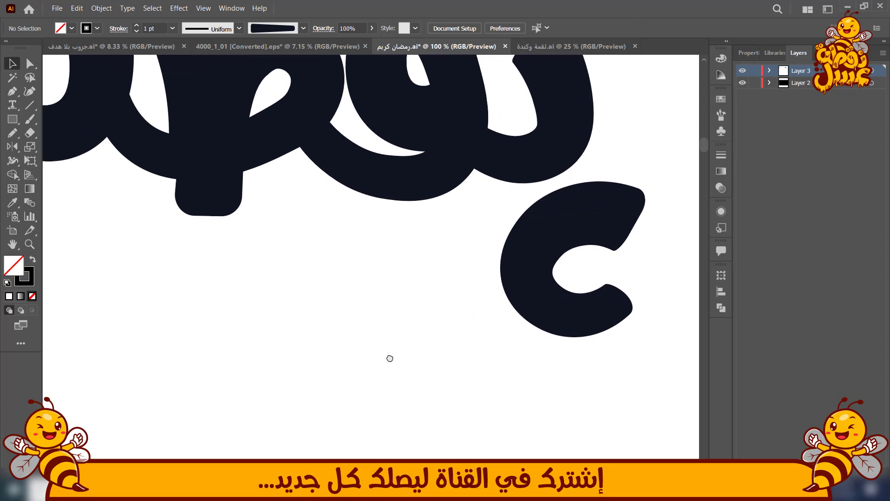
pyautogui.press('p')
pyautogui.scroll(1, 430, 366)
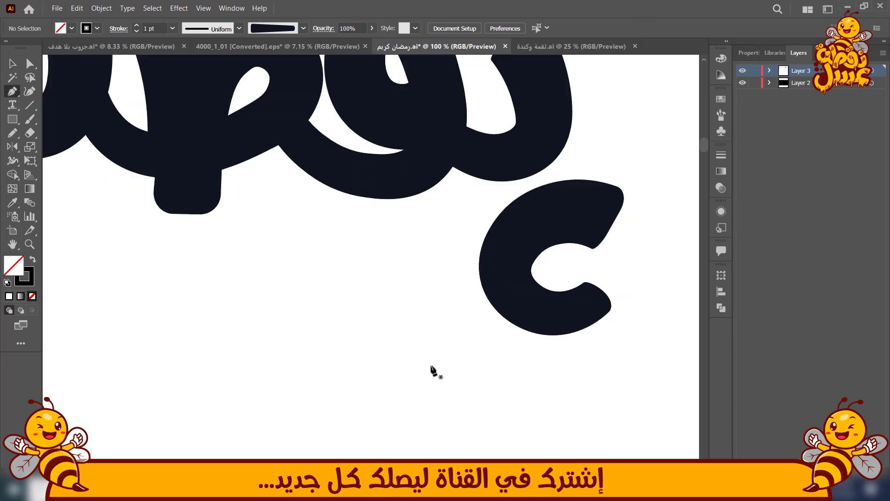
pyautogui.press('b')
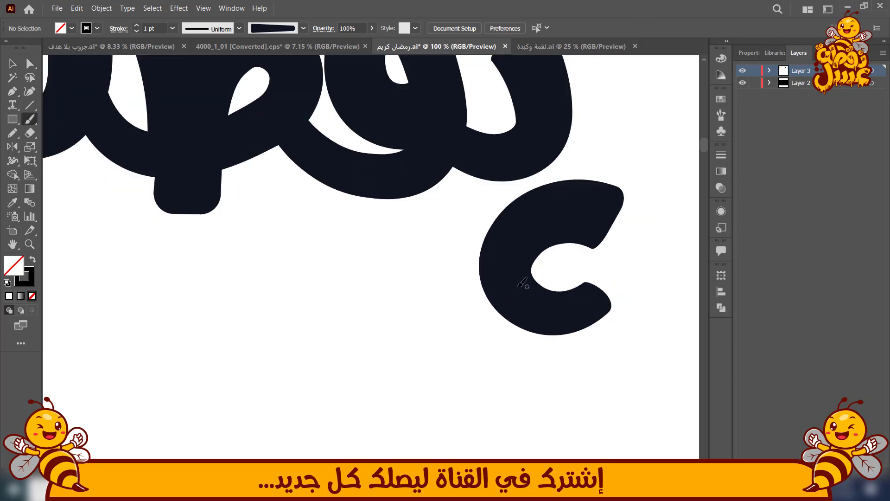
pyautogui.moveTo(439, 320); pyautogui.dragTo(414, 304)
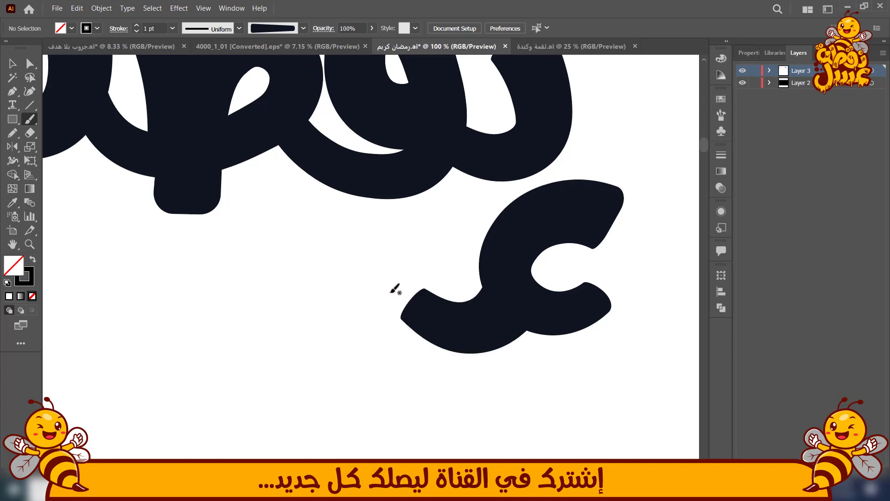
pyautogui.click(12, 64)
pyautogui.moveTo(469, 326); pyautogui.dragTo(464, 318)
pyautogui.click(30, 91)
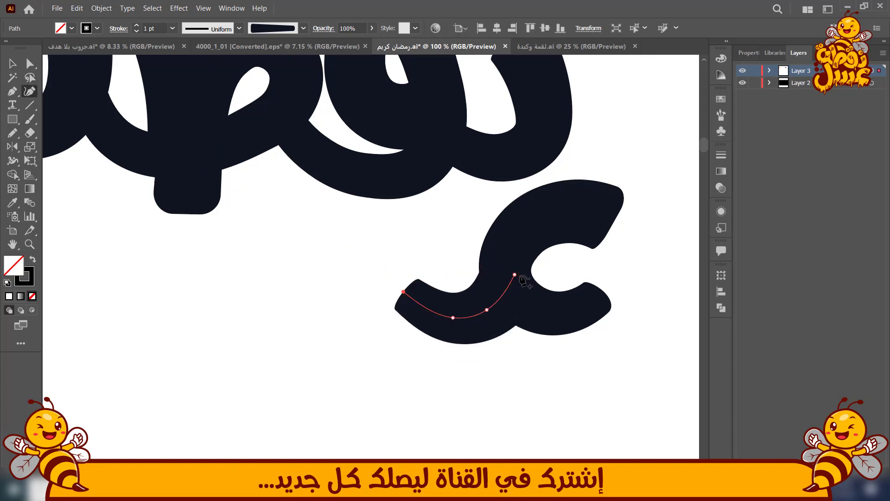
pyautogui.moveTo(516, 275)
pyautogui.mouseDown()
pyautogui.moveTo(523, 288)
pyautogui.moveTo(515, 284)
pyautogui.mouseUp()
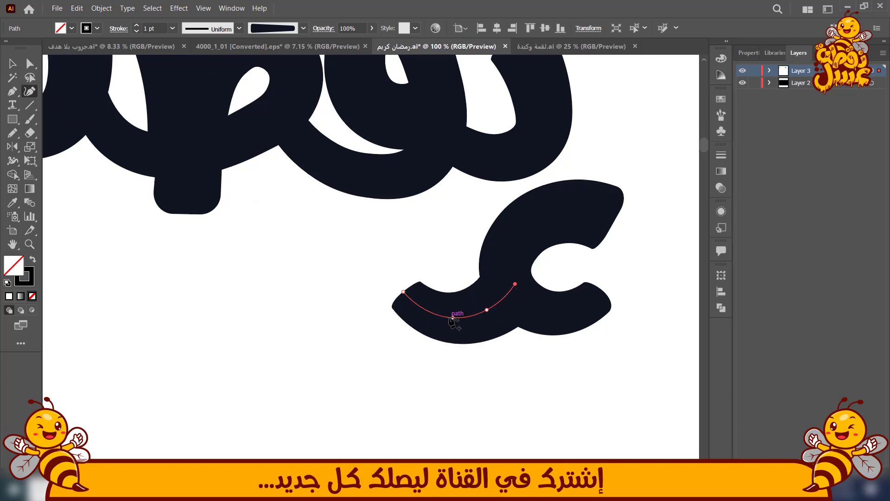
pyautogui.moveTo(403, 292); pyautogui.dragTo(409, 284)
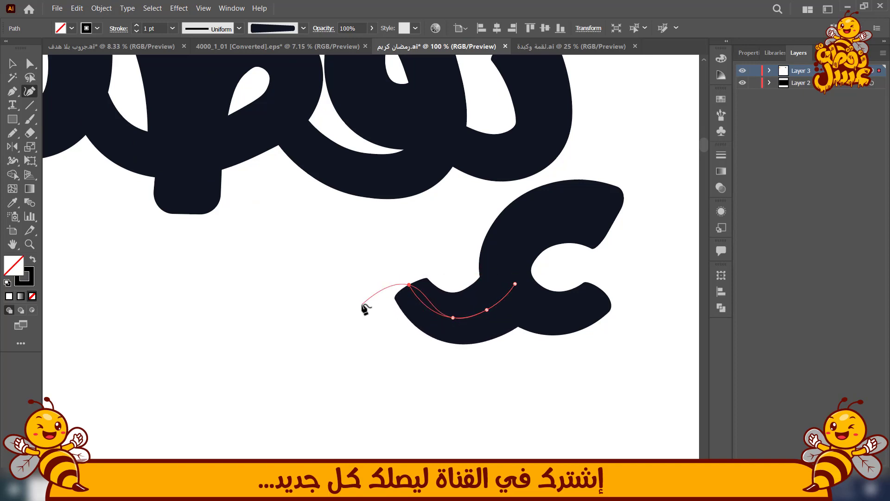
pyautogui.press('Delete')
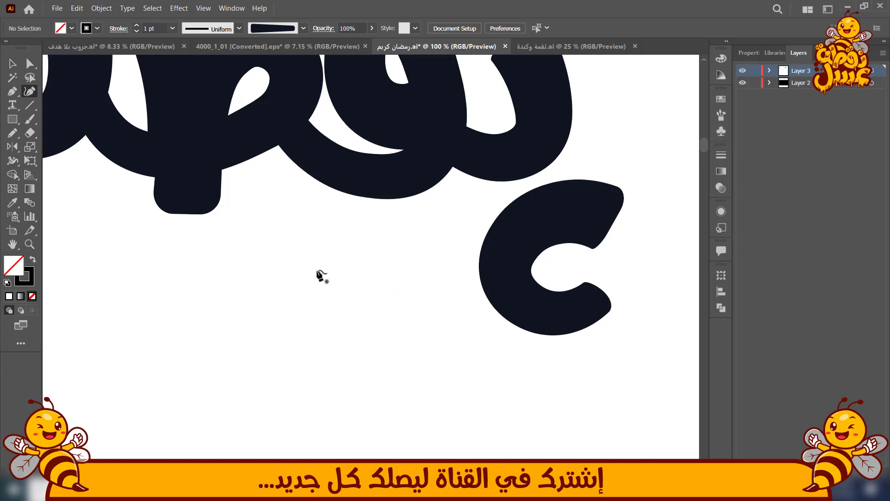
# Duplicate the ر stroke three times in an overlapping row beside the ع head to form the teeth of the س
pyautogui.scroll(-1, 269, 272)
pyautogui.press('v')
pyautogui.moveTo(420, 189)
pyautogui.mouseDown()
pyautogui.moveTo(346, 290)
pyautogui.moveTo(354, 284)
pyautogui.mouseUp()
pyautogui.moveTo(435, 263); pyautogui.dragTo(441, 280)
pyautogui.moveTo(333, 314)
pyautogui.mouseDown()
pyautogui.moveTo(343, 317)
pyautogui.moveTo(242, 317)
pyautogui.mouseUp()
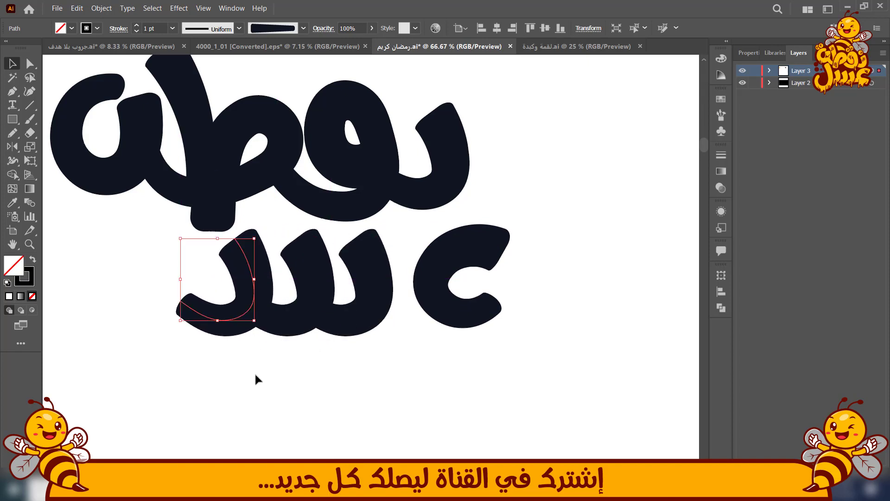
# Select the three س strokes together and shift them slightly down and closer to the ع head
pyautogui.moveTo(178, 392); pyautogui.dragTo(385, 293)
pyautogui.moveTo(327, 317)
pyautogui.mouseDown()
pyautogui.moveTo(336, 323)
pyautogui.moveTo(297, 335)
pyautogui.mouseUp()
pyautogui.click(144, 294)
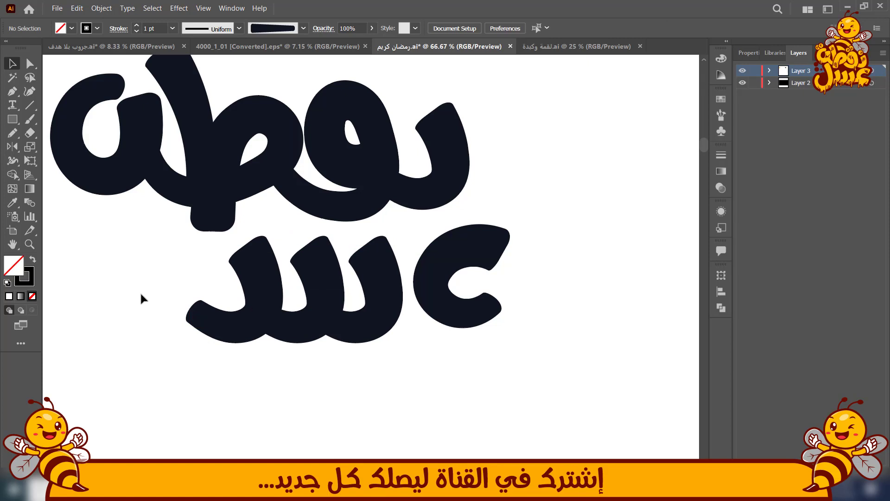
# Paint a long swash from the base of the ع head, curving down and around into a narrow loop
pyautogui.moveTo(141, 295); pyautogui.dragTo(173, 300)
pyautogui.press('p')
pyautogui.scroll(2, 464, 355)
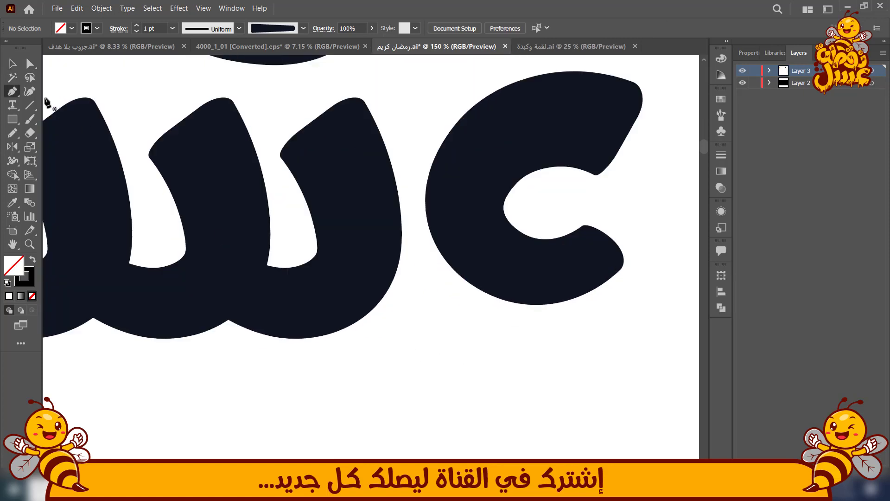
pyautogui.hotkey('shift', '`')
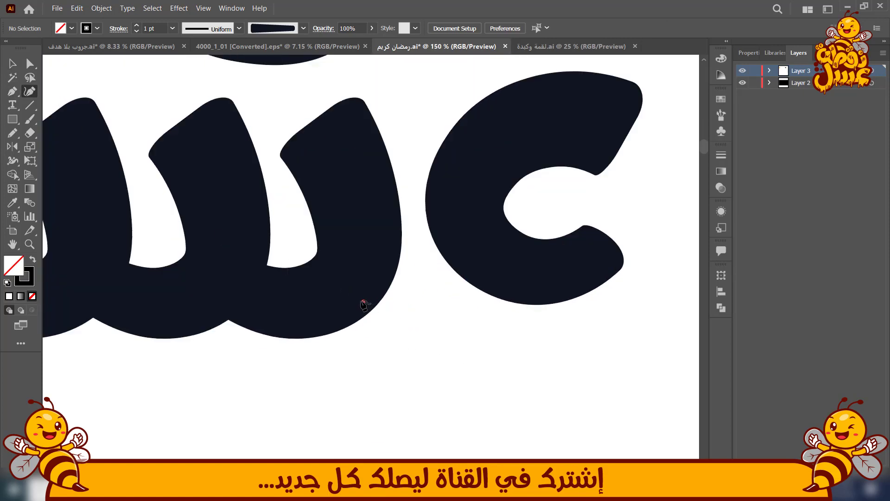
pyautogui.scroll(-2, 436, 318)
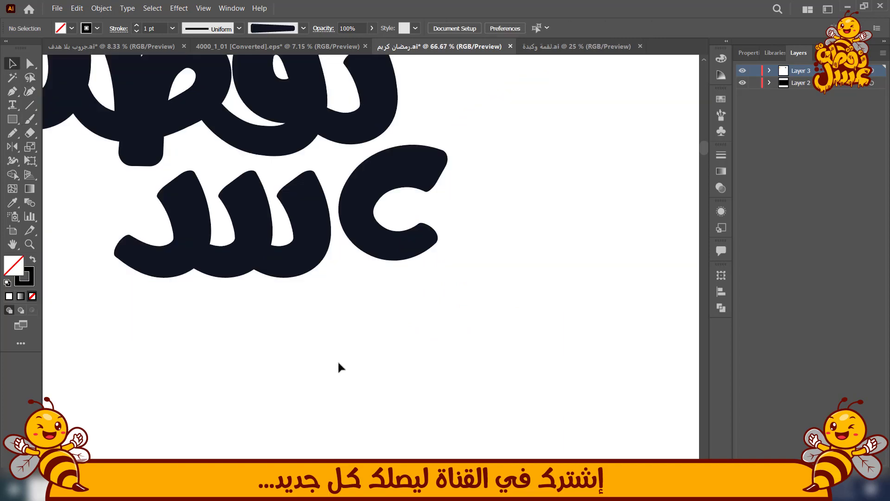
pyautogui.press('p')
pyautogui.press('b')
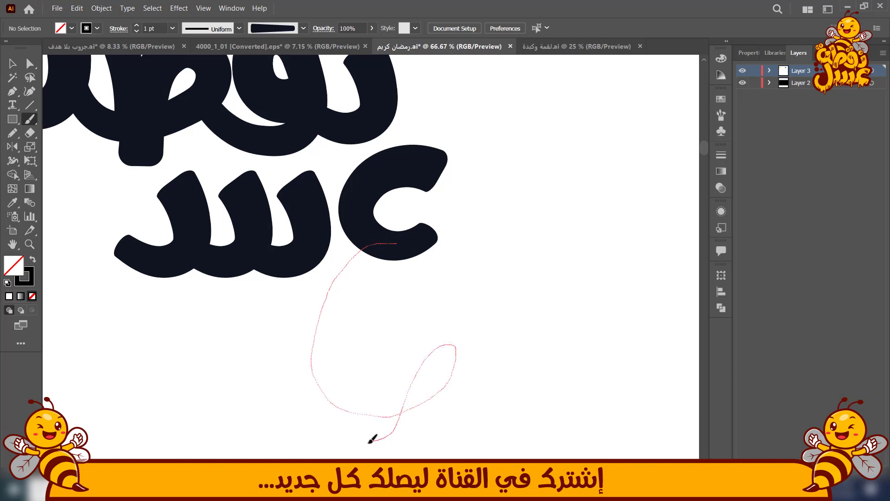
pyautogui.moveTo(372, 439); pyautogui.dragTo(370, 442)
# Reshape the swash with the Curvature tool by widening its outer curve, extending its upper end across the ع base and adjusting a loop anchor
pyautogui.hotkey('shift', '`')
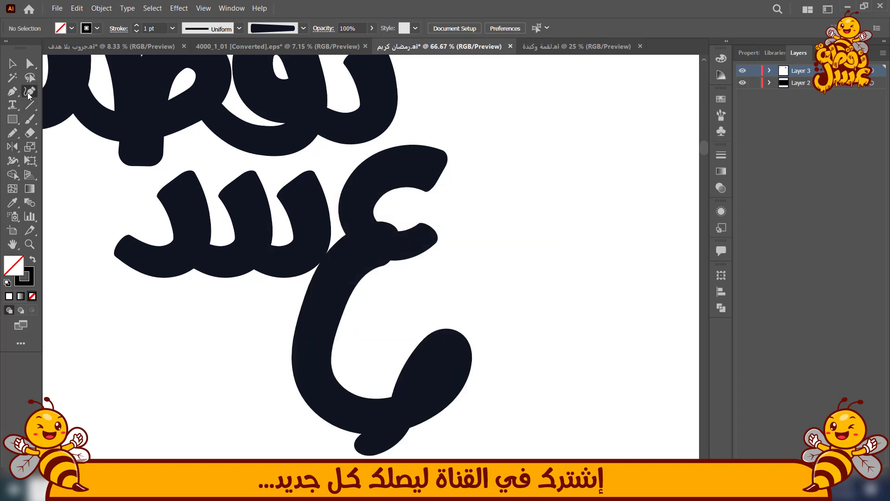
pyautogui.click(319, 318)
pyautogui.moveTo(320, 317); pyautogui.dragTo(305, 316)
pyautogui.moveTo(397, 243)
pyautogui.mouseDown()
pyautogui.moveTo(403, 253)
pyautogui.moveTo(450, 251)
pyautogui.mouseUp()
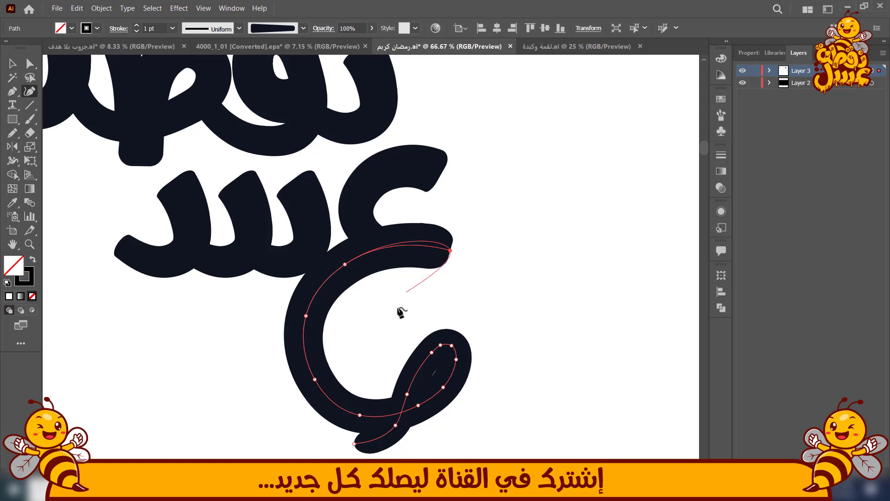
pyautogui.moveTo(432, 353); pyautogui.dragTo(424, 353)
pyautogui.moveTo(430, 355); pyautogui.dragTo(427, 359)
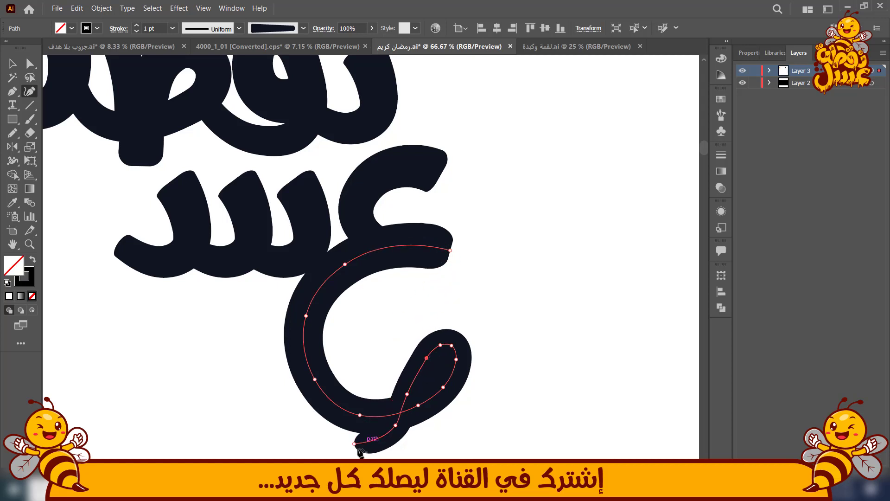
# Trim the swash's lower tail by deleting its last two anchors below the loop
pyautogui.moveTo(355, 444)
pyautogui.mouseDown()
pyautogui.moveTo(395, 429)
pyautogui.moveTo(366, 442)
pyautogui.mouseUp()
pyautogui.press('Delete')
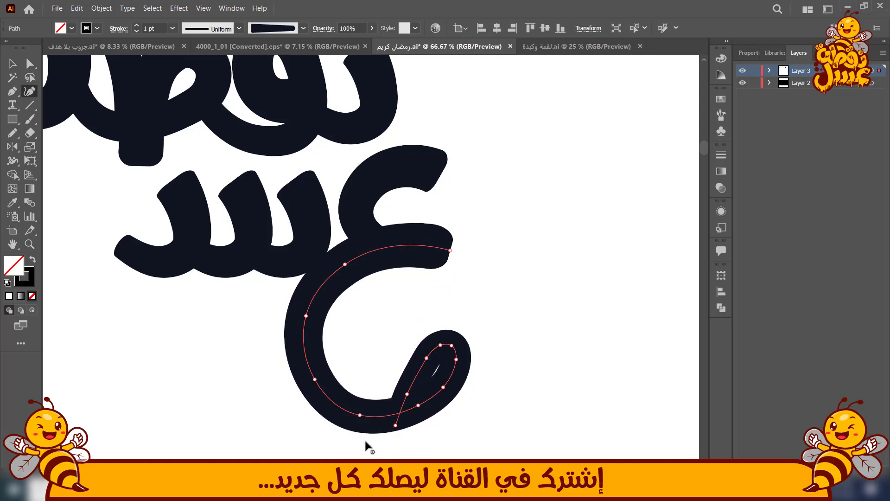
pyautogui.press('Delete')
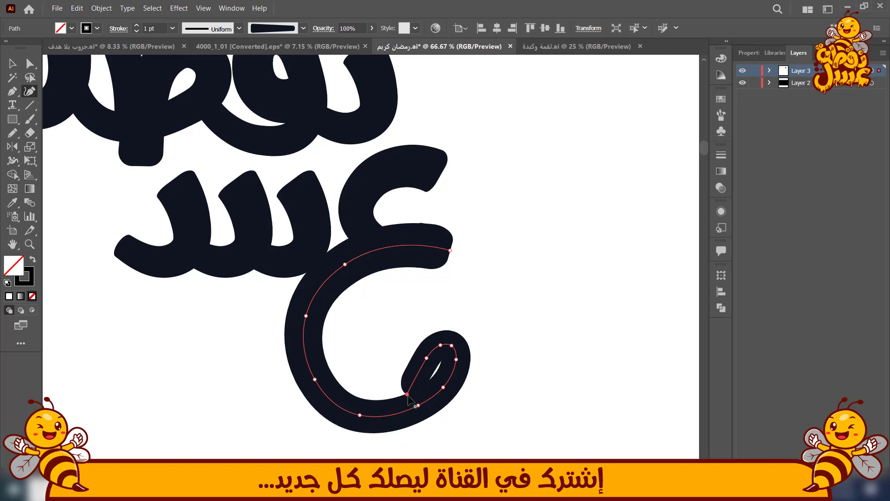
# Delete the swash's remaining inner loop anchors, raise its new end, and smooth the bottom curve with the Curvature tool
pyautogui.press('Delete')
pyautogui.press('Delete')
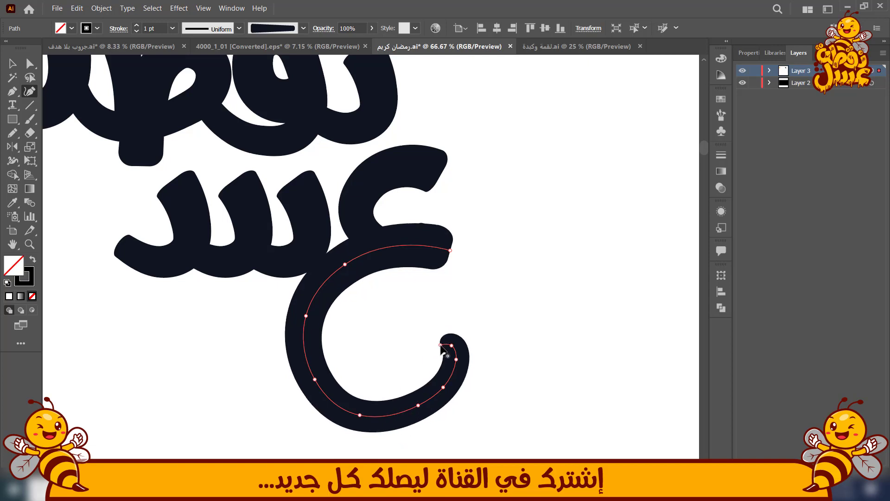
pyautogui.press('Delete')
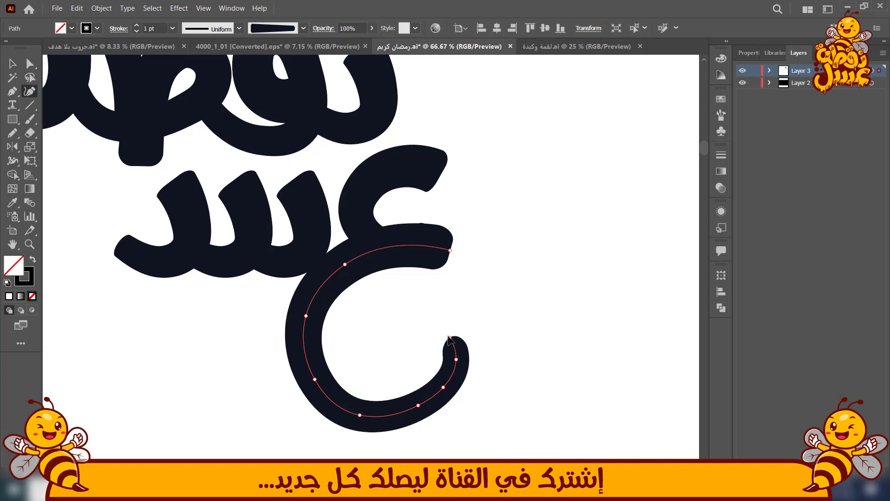
pyautogui.moveTo(448, 337)
pyautogui.mouseDown()
pyautogui.moveTo(439, 321)
pyautogui.moveTo(447, 321)
pyautogui.mouseUp()
pyautogui.moveTo(360, 415); pyautogui.dragTo(355, 412)
pyautogui.moveTo(419, 406)
pyautogui.mouseDown()
pyautogui.moveTo(410, 402)
pyautogui.moveTo(413, 410)
pyautogui.mouseUp()
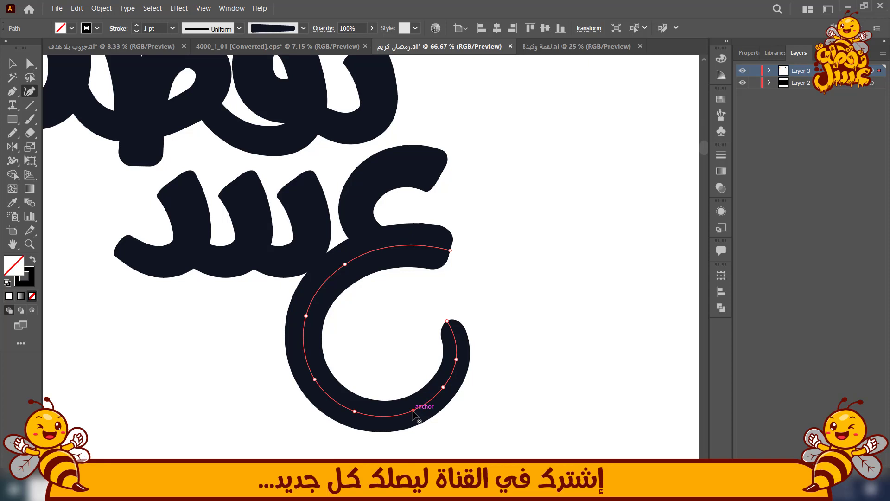
# Shorten the swash by deleting its lower anchors one by one, keeping only a short arc beneath the ع head
pyautogui.click(448, 320)
pyautogui.press('Delete')
pyautogui.click(456, 359)
pyautogui.press('Delete')
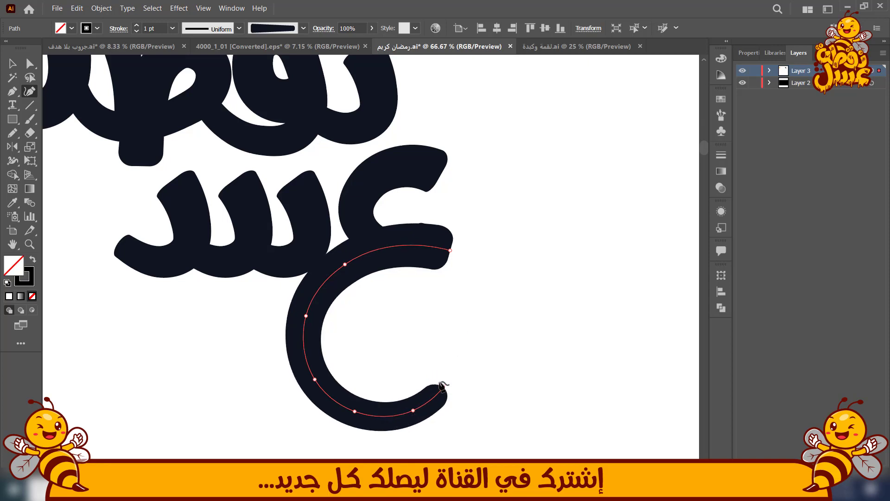
pyautogui.press('Delete')
pyautogui.click(413, 411)
pyautogui.press('Delete')
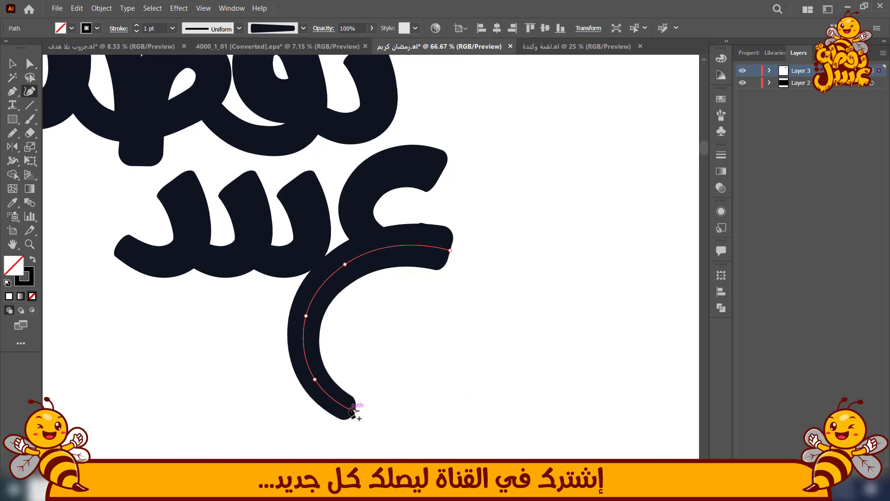
pyautogui.click(355, 412)
pyautogui.press('Delete')
pyautogui.click(315, 380)
pyautogui.press('Delete')
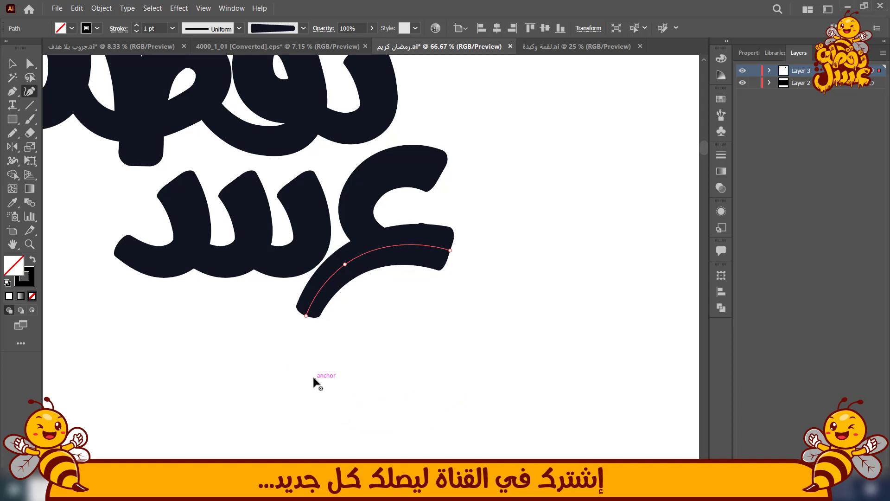
pyautogui.press('Delete')
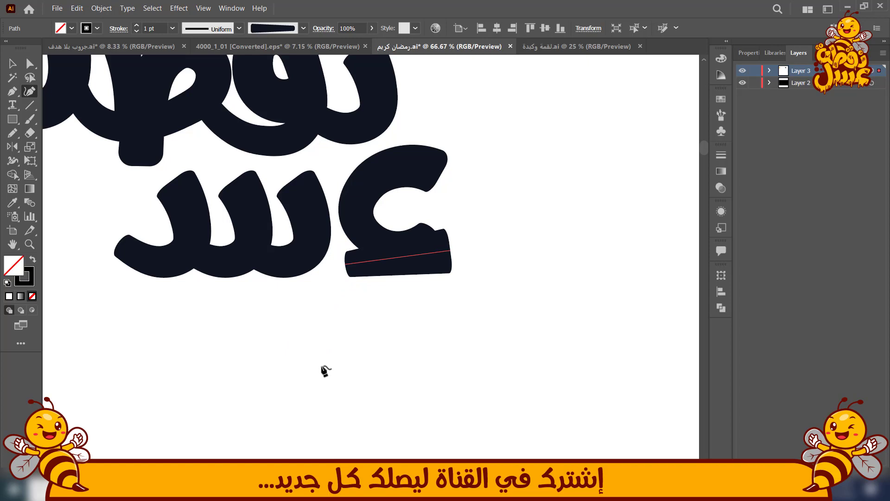
pyautogui.click(307, 317)
# Move the short arc slightly toward the س and rotate it a little clockwise so it fits under the ع head
pyautogui.click(13, 64)
pyautogui.click(383, 320)
pyautogui.moveTo(365, 263); pyautogui.dragTo(353, 257)
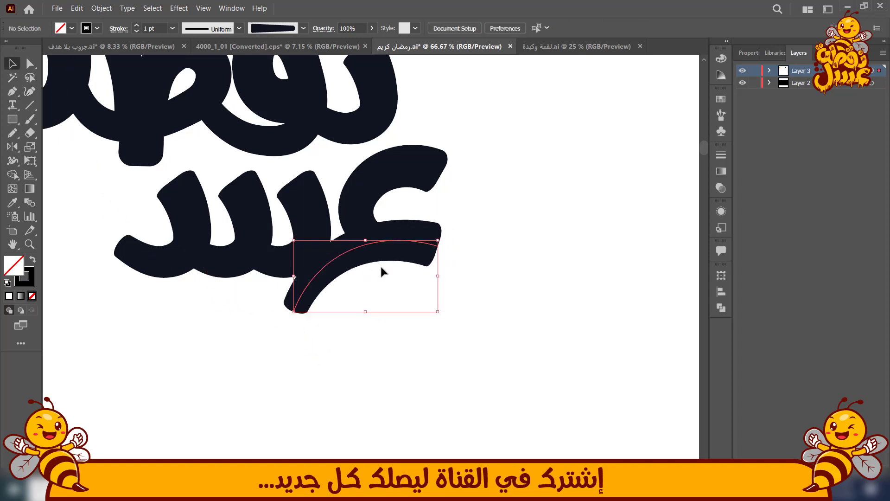
pyautogui.moveTo(441, 241); pyautogui.dragTo(453, 245)
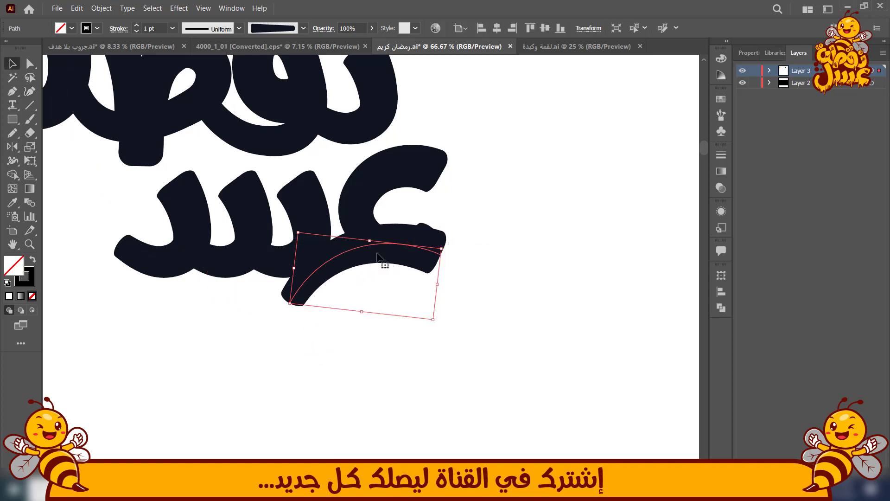
pyautogui.moveTo(383, 257)
pyautogui.mouseDown()
pyautogui.moveTo(394, 254)
pyautogui.moveTo(369, 294)
pyautogui.moveTo(376, 310)
pyautogui.moveTo(371, 255)
pyautogui.mouseUp()
pyautogui.click(292, 362)
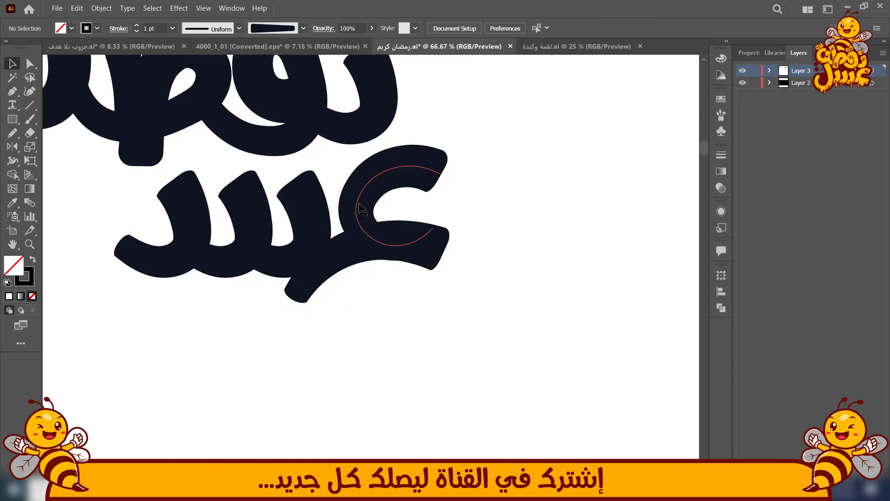
# Raise the ع head slightly, tuck its lower end into the arc with the Curvature tool, and shift it away from the س
pyautogui.moveTo(358, 207); pyautogui.dragTo(357, 203)
pyautogui.hotkey('shift', '`')
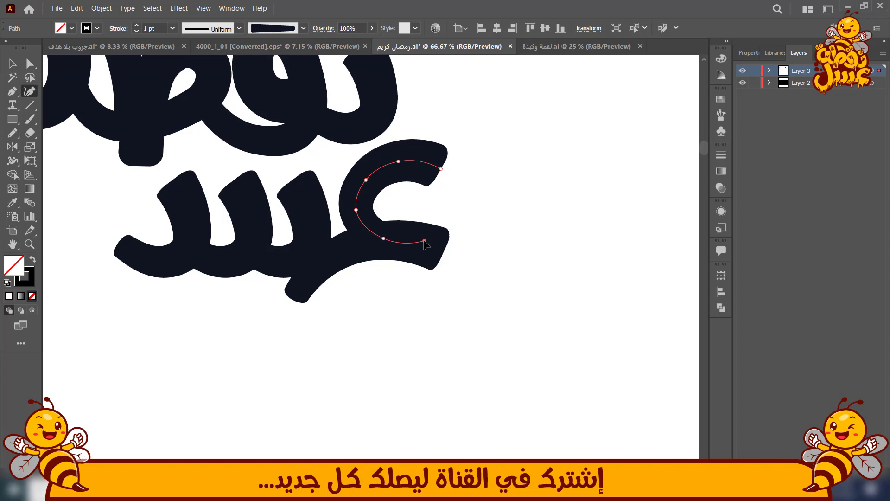
pyautogui.press('v')
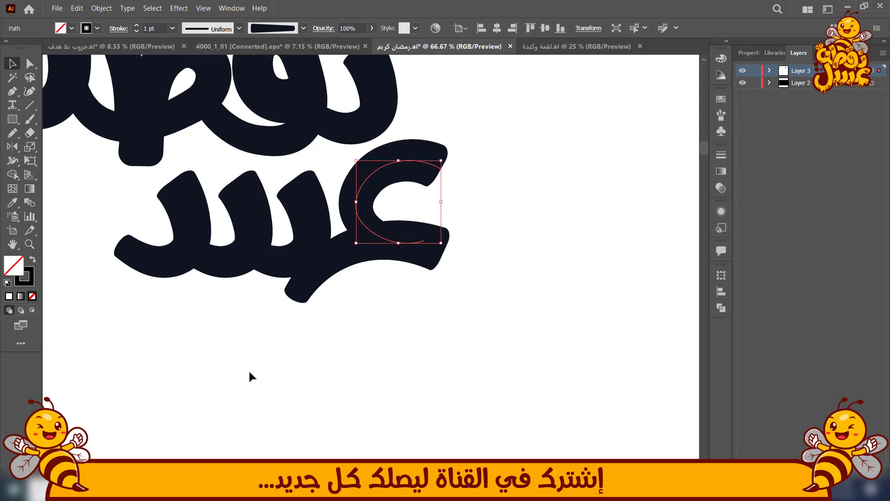
pyautogui.click(250, 374)
pyautogui.moveTo(365, 216); pyautogui.dragTo(370, 212)
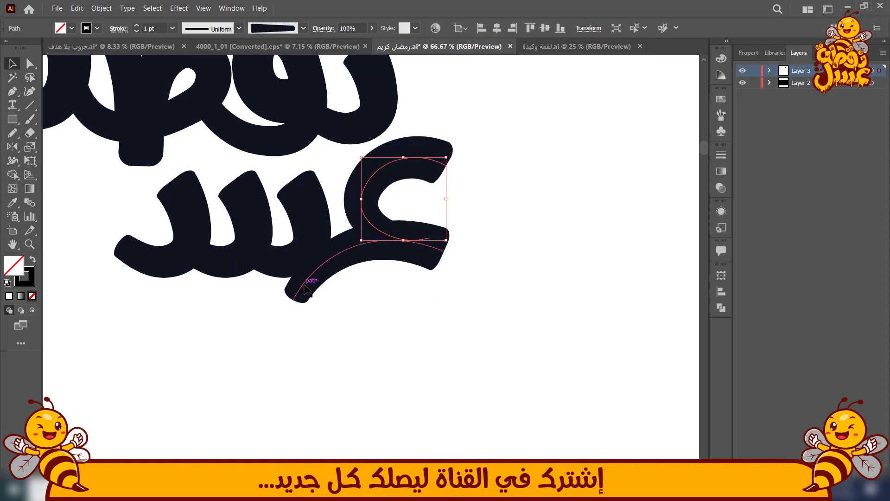
# Reshape the ع base arc with the Curvature tool so its lower end flows smoothly into the first س stroke
pyautogui.click(306, 279)
pyautogui.click(29, 91)
pyautogui.moveTo(294, 301)
pyautogui.mouseDown()
pyautogui.moveTo(302, 273)
pyautogui.moveTo(350, 242)
pyautogui.mouseUp()
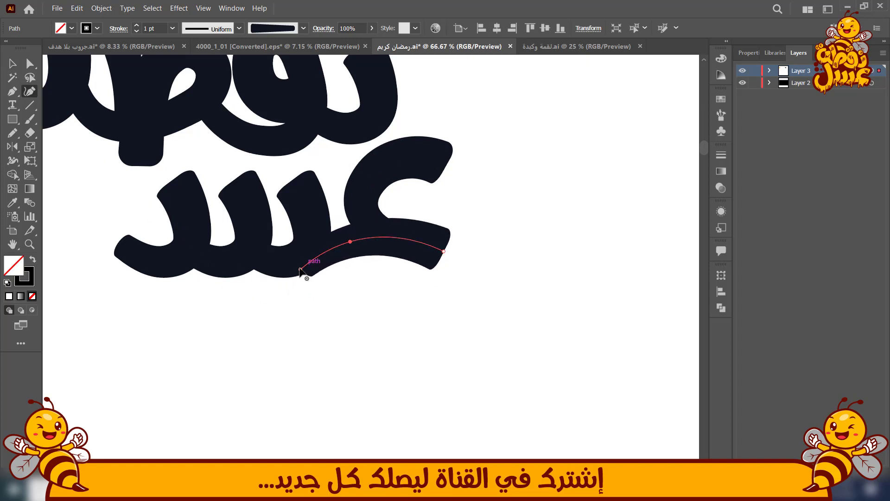
pyautogui.moveTo(299, 268); pyautogui.dragTo(289, 268)
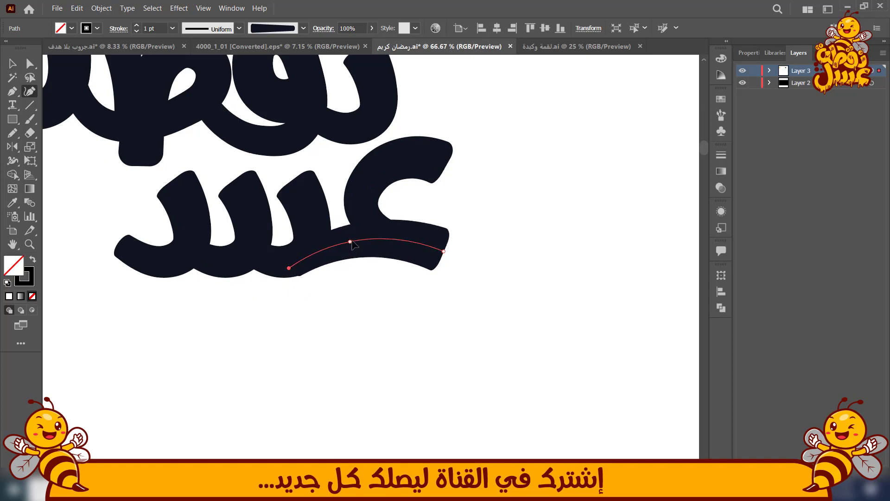
pyautogui.moveTo(350, 242); pyautogui.dragTo(352, 241)
pyautogui.moveTo(443, 252)
pyautogui.mouseDown()
pyautogui.moveTo(431, 254)
pyautogui.moveTo(444, 252)
pyautogui.mouseUp()
pyautogui.click(12, 64)
pyautogui.click(331, 251)
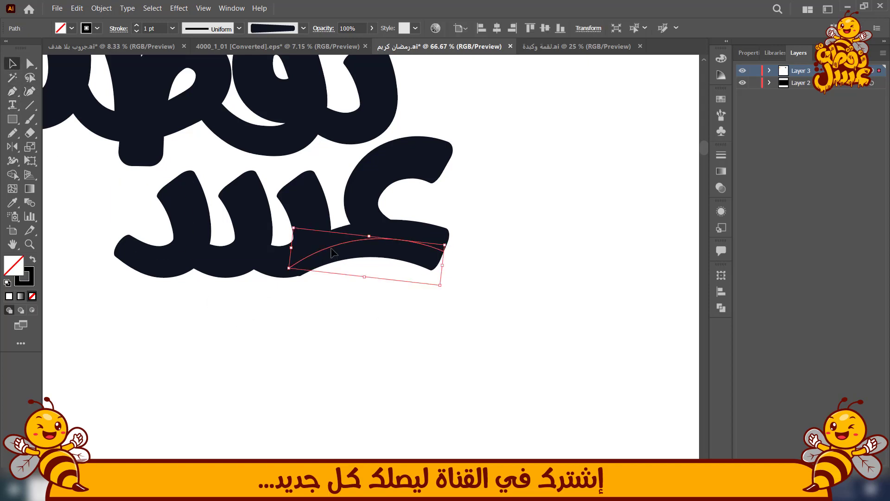
pyautogui.click(326, 363)
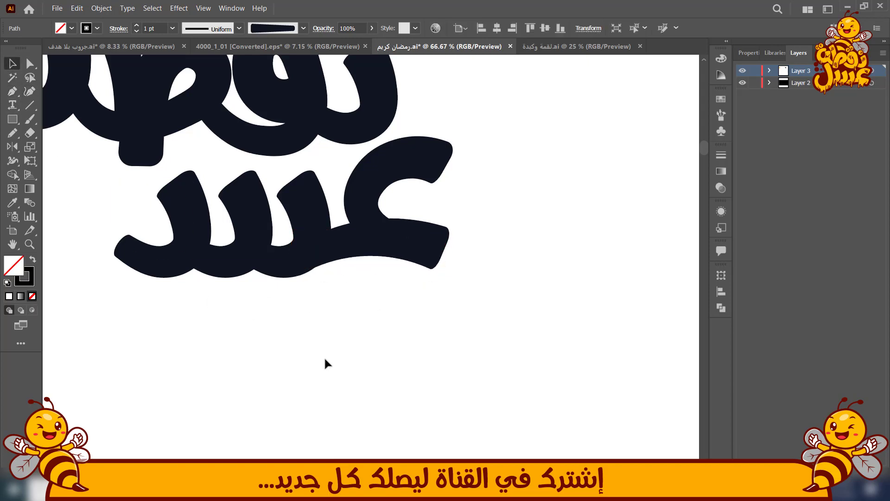
pyautogui.moveTo(89, 242); pyautogui.dragTo(258, 276)
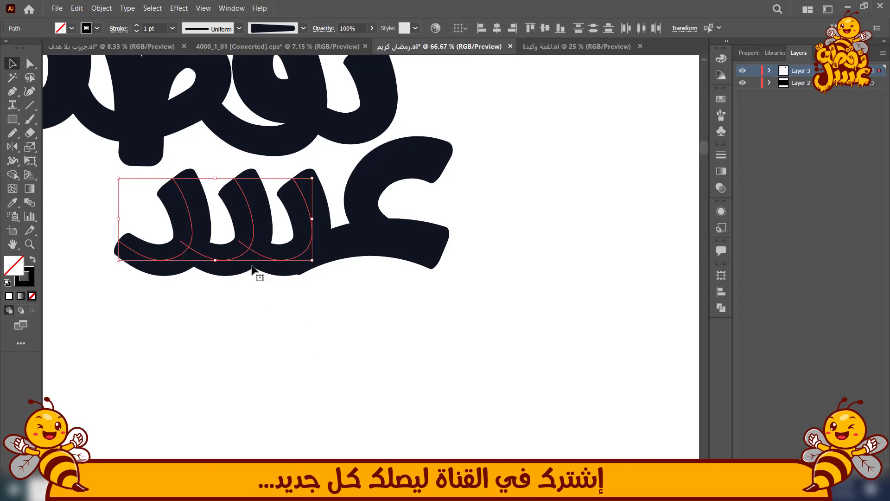
pyautogui.click(246, 330)
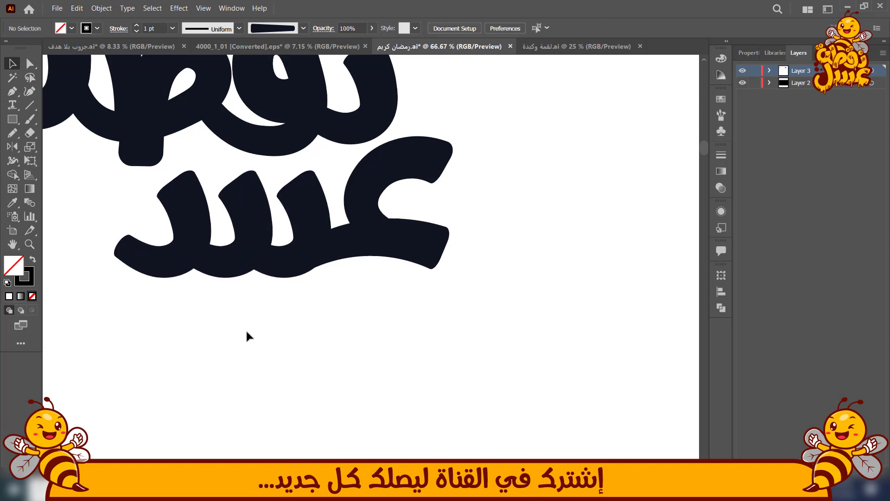
pyautogui.scroll(-2, 246, 329)
pyautogui.moveTo(191, 335)
pyautogui.mouseDown()
pyautogui.moveTo(293, 363)
pyautogui.moveTo(477, 282)
pyautogui.moveTo(459, 289)
pyautogui.mouseUp()
pyautogui.scroll(1, 292, 363)
pyautogui.click(212, 305)
# Paint the ل as one brush stroke descending beside the last س tooth and curling into a rounded bowl, replacing the first attempt
pyautogui.press('b')
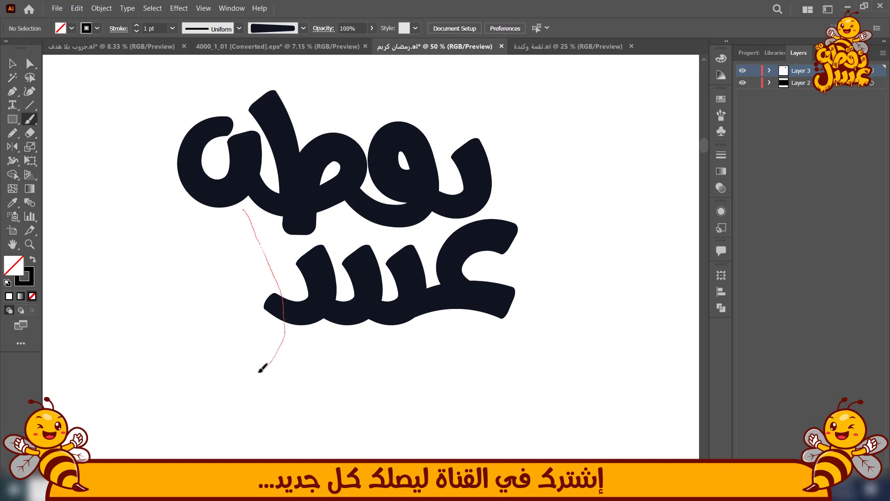
pyautogui.moveTo(177, 298); pyautogui.dragTo(199, 274)
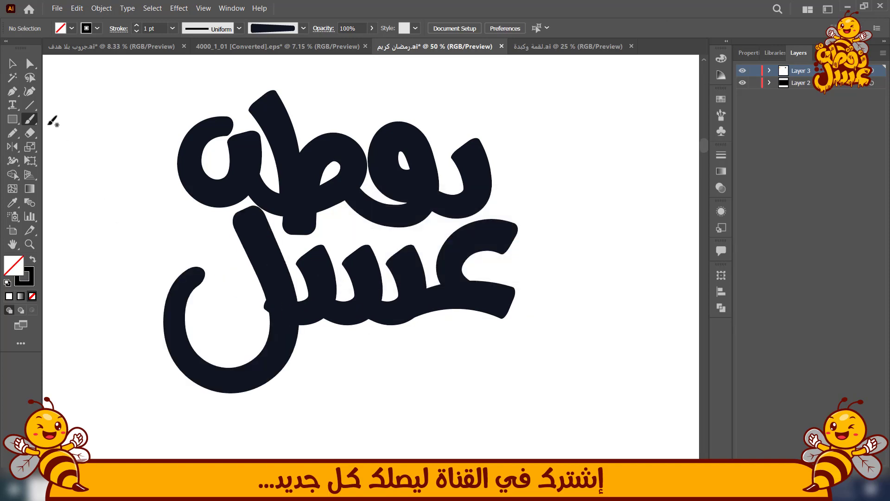
pyautogui.hotkey('ctrl', 'z')
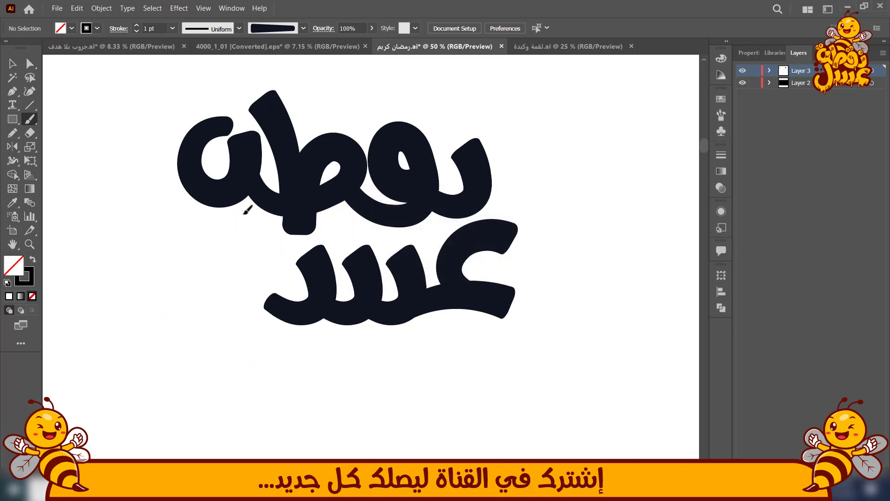
pyautogui.moveTo(191, 306); pyautogui.dragTo(194, 295)
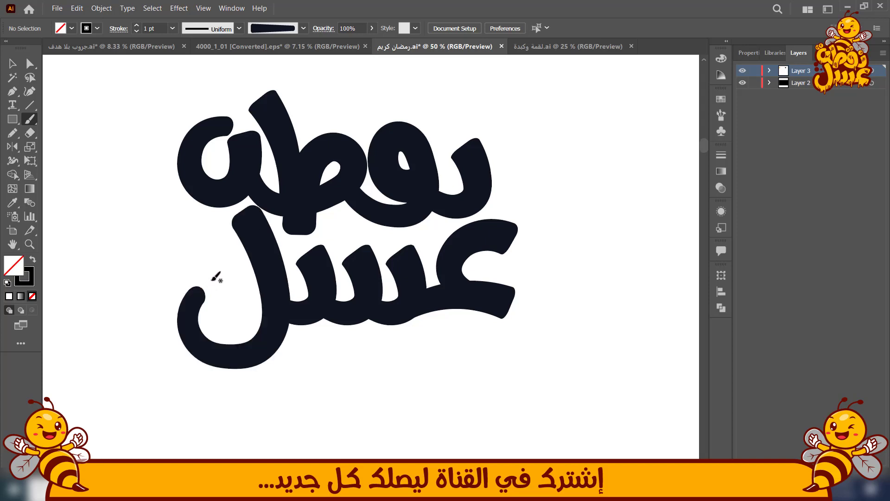
# Round out the bottom of the ل bowl with the Curvature tool and lower the stem's upper end slightly
pyautogui.click(30, 91)
pyautogui.press('v')
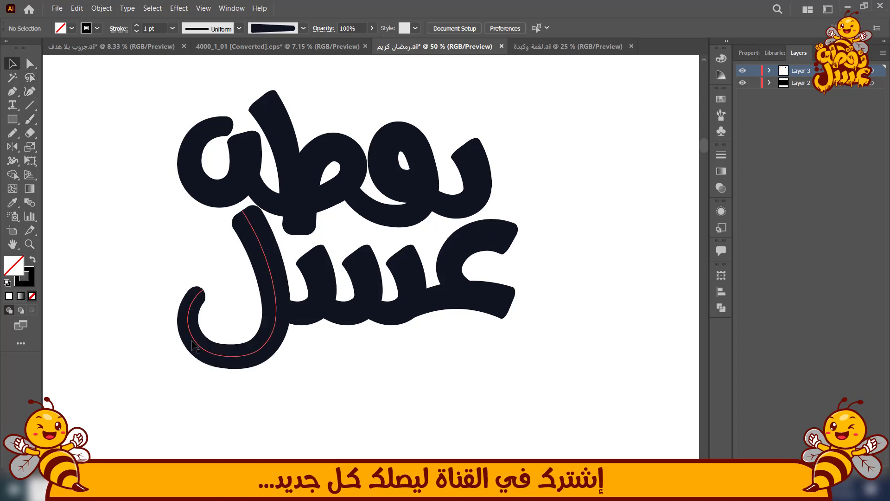
pyautogui.click(188, 330)
pyautogui.click(30, 92)
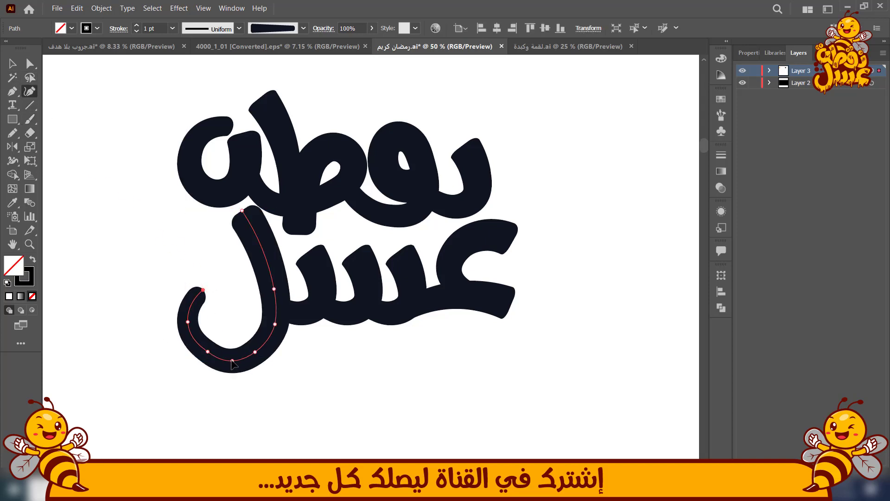
pyautogui.moveTo(254, 353)
pyautogui.mouseDown()
pyautogui.moveTo(203, 356)
pyautogui.moveTo(229, 364)
pyautogui.moveTo(258, 356)
pyautogui.mouseUp()
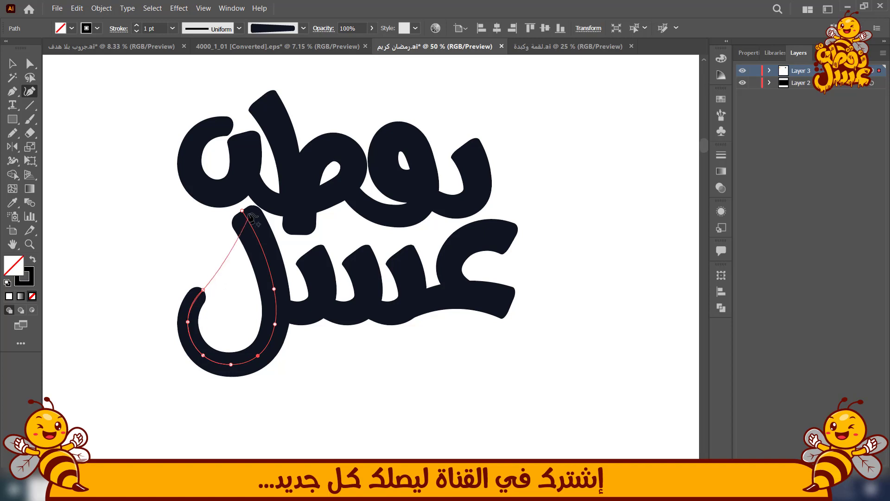
pyautogui.moveTo(243, 211); pyautogui.dragTo(240, 215)
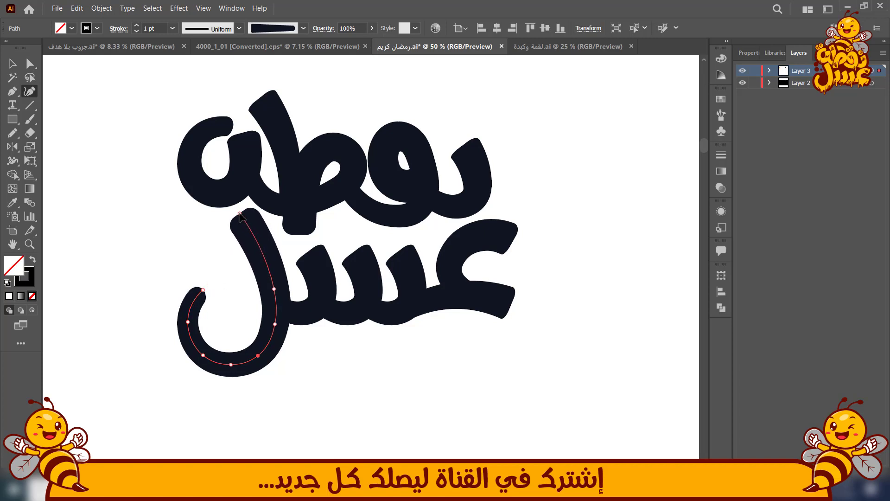
pyautogui.click(240, 214)
pyautogui.press('p')
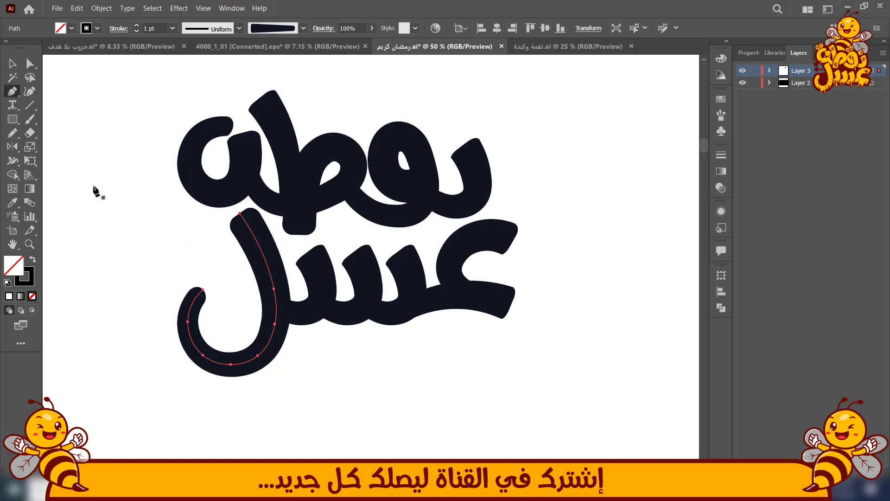
pyautogui.click(14, 65)
pyautogui.click(107, 197)
# Select the whole lettering and place a duplicate outside the artboard, beyond its upper-left corner, as a backup
pyautogui.scroll(-1, 144, 271)
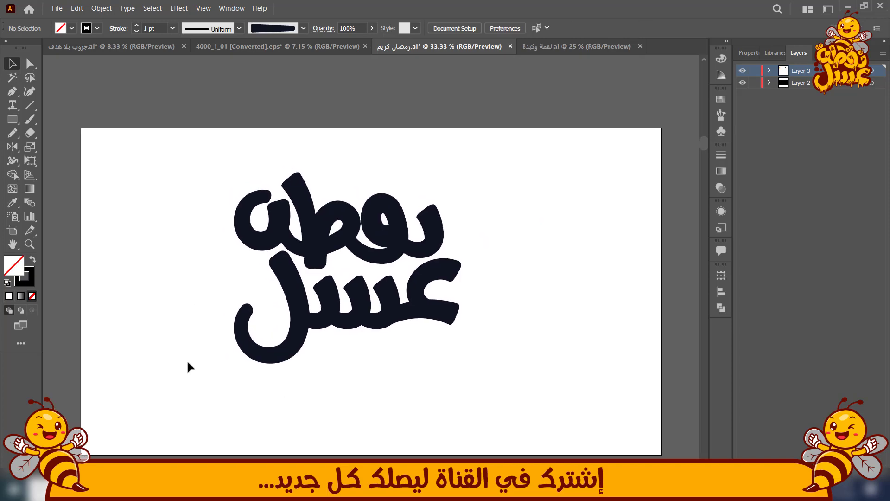
pyautogui.moveTo(186, 362); pyautogui.dragTo(459, 177)
pyautogui.scroll(-1, 218, 269)
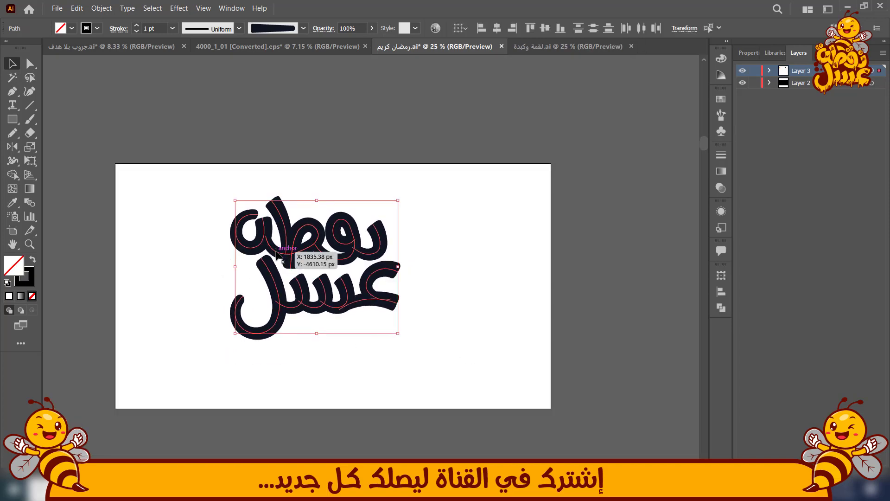
pyautogui.moveTo(277, 254); pyautogui.dragTo(76, 100)
pyautogui.click(144, 263)
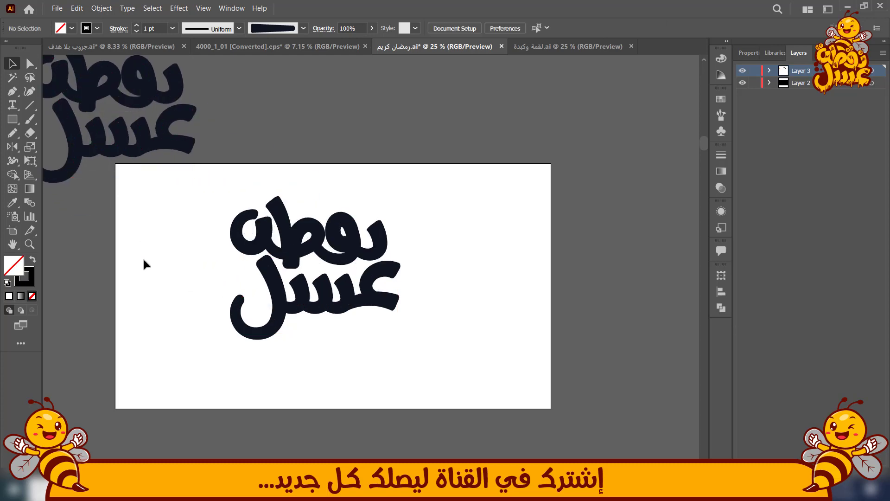
# Select all the lettering on the artboard and expand the appearance of its brush strokes into filled shapes
pyautogui.scroll(1, 264, 331)
pyautogui.moveTo(197, 371); pyautogui.dragTo(500, 153)
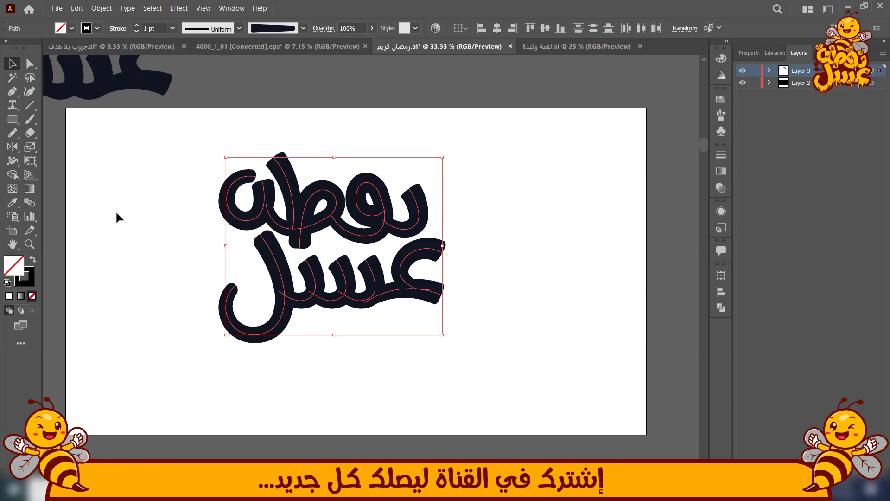
pyautogui.click(98, 28)
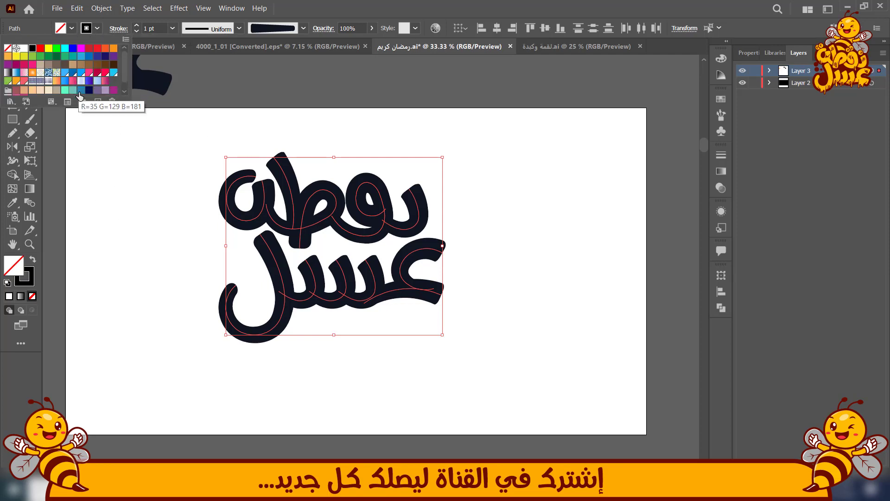
pyautogui.click(100, 9)
pyautogui.click(99, 9)
pyautogui.click(110, 139)
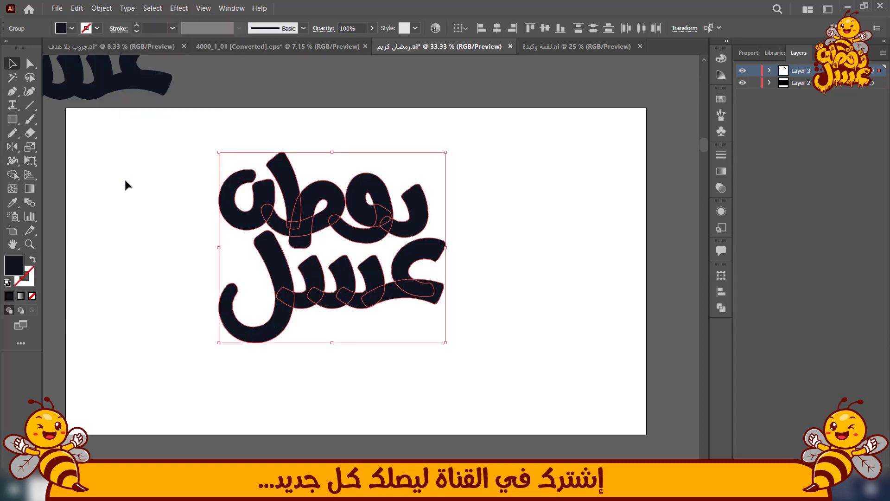
# Merge the overlapping strokes of the expanded lettering into solid shapes with Unite
pyautogui.click(722, 308)
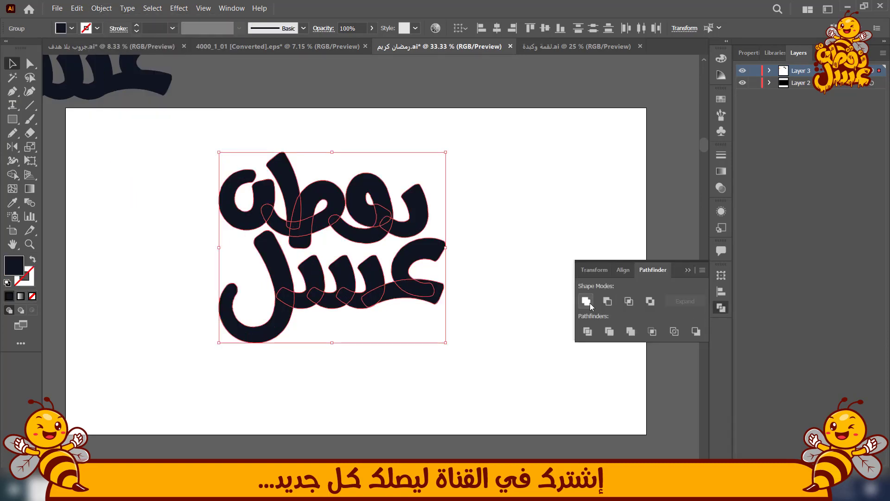
pyautogui.click(588, 302)
pyautogui.click(384, 350)
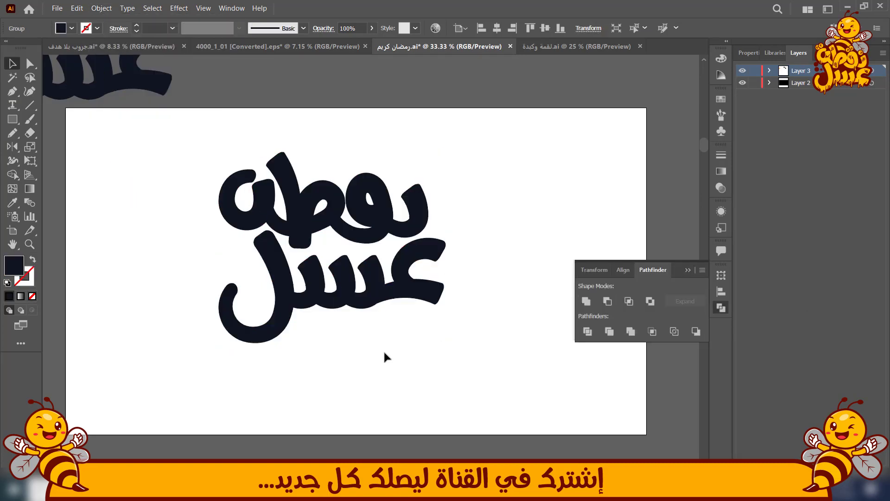
pyautogui.scroll(1, 398, 357)
pyautogui.hscroll(1, 398, 358)
pyautogui.moveTo(178, 371); pyautogui.dragTo(448, 172)
pyautogui.click(361, 146)
# Draw a filled circle as the dot above the ن and nudge it into place
pyautogui.press('l')
pyautogui.scroll(3, 378, 190)
pyautogui.moveTo(374, 191); pyautogui.dragTo(407, 224)
pyautogui.press('v')
pyautogui.moveTo(342, 158)
pyautogui.mouseDown()
pyautogui.moveTo(387, 205)
pyautogui.moveTo(340, 158)
pyautogui.mouseUp()
pyautogui.moveTo(384, 208); pyautogui.dragTo(388, 208)
pyautogui.click(268, 147)
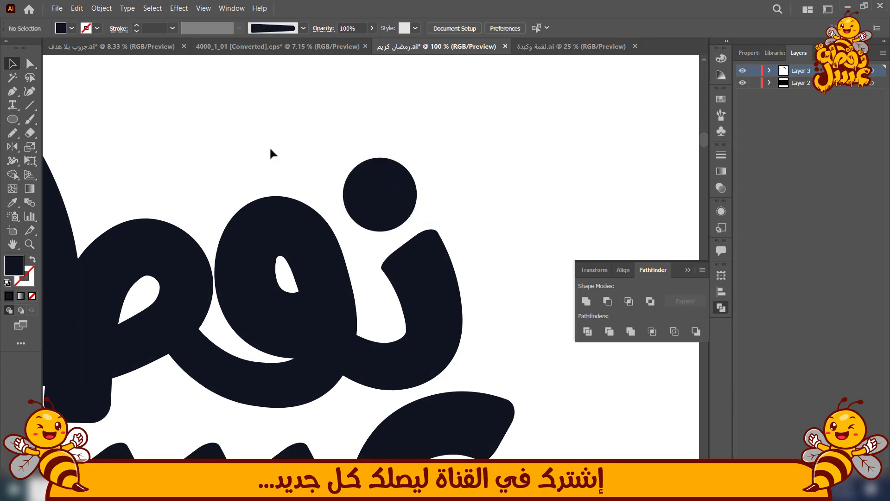
# Duplicate the ن dot twice to form two diagonally overlapping dots above the ق
pyautogui.scroll(-1, 267, 147)
pyautogui.moveTo(238, 159); pyautogui.dragTo(307, 189)
pyautogui.keyDown('alt'); pyautogui.moveTo(415, 210); pyautogui.dragTo(324, 181); pyautogui.keyUp('alt')
pyautogui.keyDown('alt'); pyautogui.moveTo(325, 182); pyautogui.dragTo(357, 185); pyautogui.keyUp('alt')
# Shrink all three dots together and place the single dot closer above the ن
pyautogui.click(257, 179)
pyautogui.keyDown('shift'); pyautogui.click(413, 211); pyautogui.keyUp('shift')
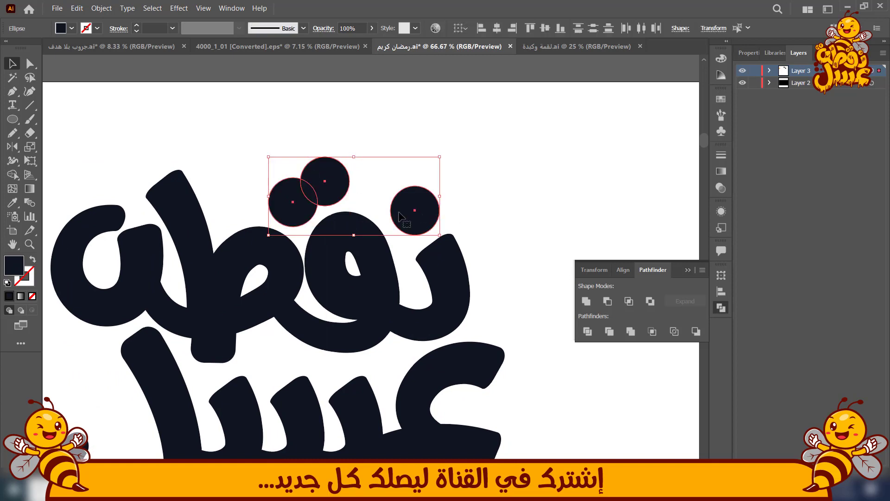
pyautogui.keyDown('alt'); pyautogui.moveTo(269, 235); pyautogui.dragTo(289, 227); pyautogui.keyUp('alt')
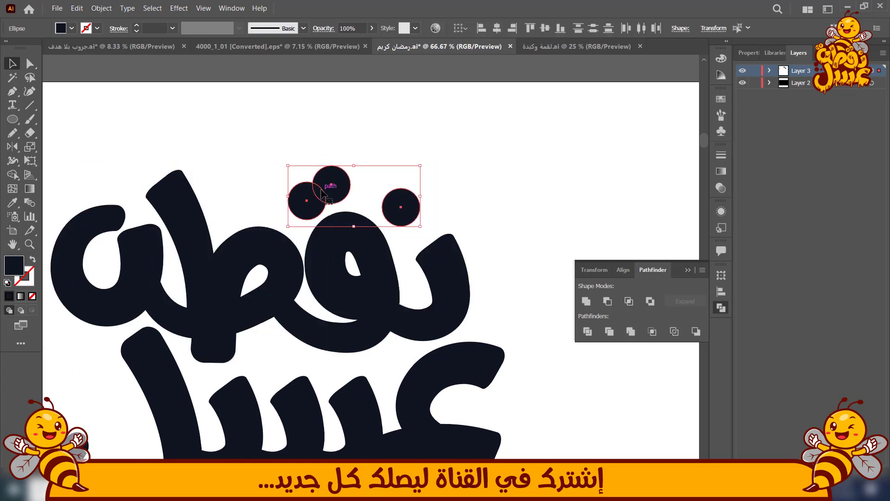
pyautogui.moveTo(324, 191); pyautogui.dragTo(323, 193)
pyautogui.click(369, 200)
pyautogui.moveTo(404, 211); pyautogui.dragTo(418, 219)
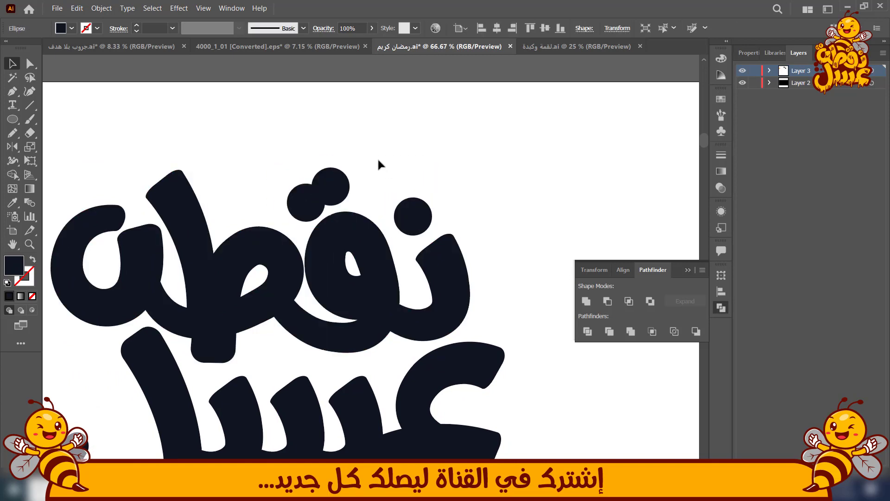
pyautogui.click(378, 161)
# Place a copy of the ق's two-dot pair above the ة
pyautogui.moveTo(318, 175); pyautogui.dragTo(173, 148)
pyautogui.scroll(-2, 258, 164)
pyautogui.moveTo(198, 256); pyautogui.dragTo(239, 264)
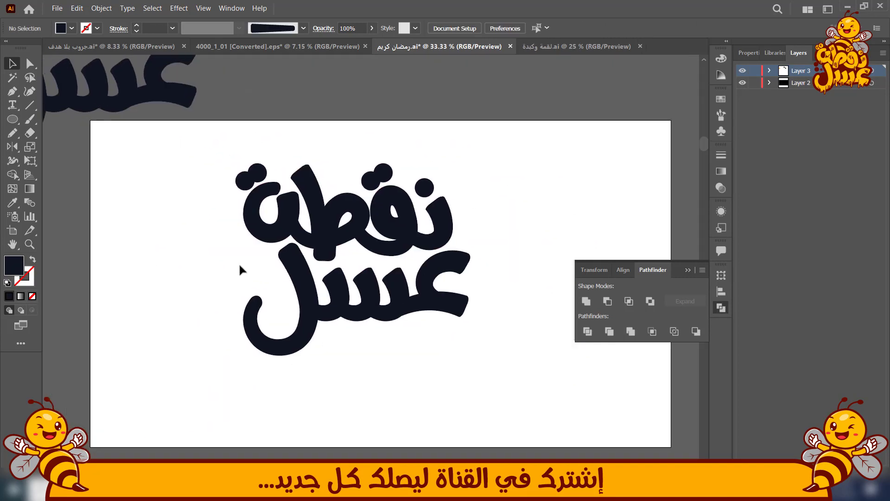
# Select all the lettering with its dots and fill it with a bright honey yellow
pyautogui.moveTo(238, 329); pyautogui.dragTo(499, 157)
pyautogui.moveTo(510, 200); pyautogui.dragTo(452, 234)
pyautogui.scroll(-1, 137, 312)
pyautogui.moveTo(138, 314); pyautogui.dragTo(204, 296)
pyautogui.scroll(1, 223, 311)
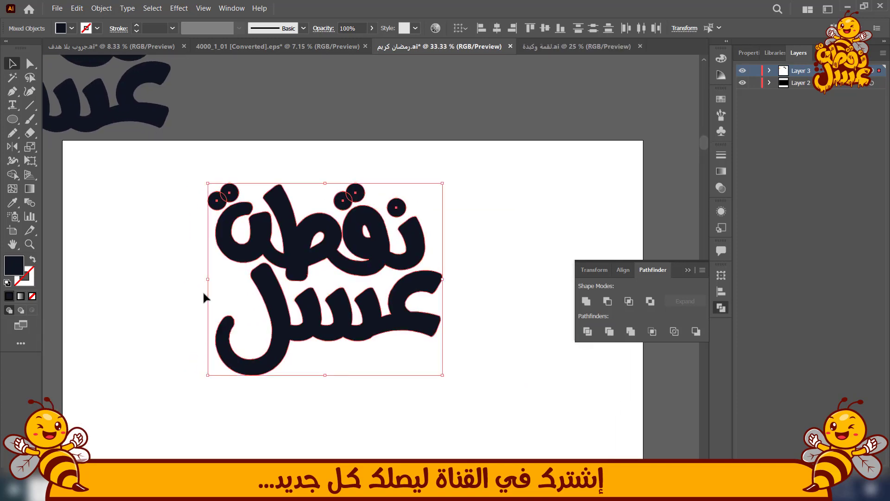
pyautogui.doubleClick(12, 268)
pyautogui.click(538, 365)
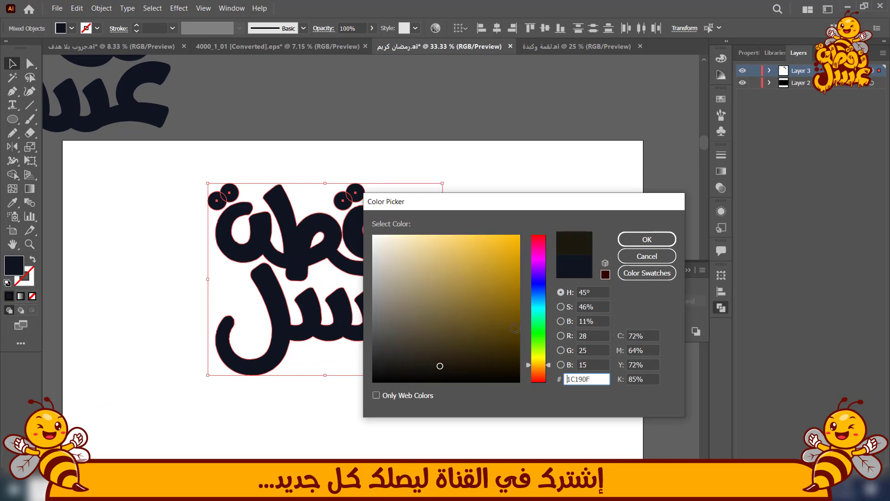
pyautogui.moveTo(440, 366); pyautogui.dragTo(517, 238)
pyautogui.click(656, 242)
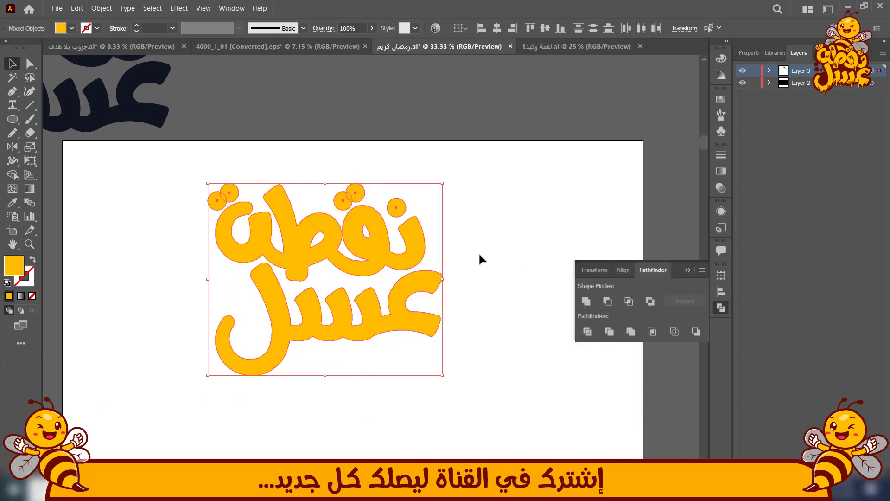
# Add an offset path of 10 px with Miter joins around the yellow lettering and its dots
pyautogui.moveTo(213, 324); pyautogui.dragTo(467, 160)
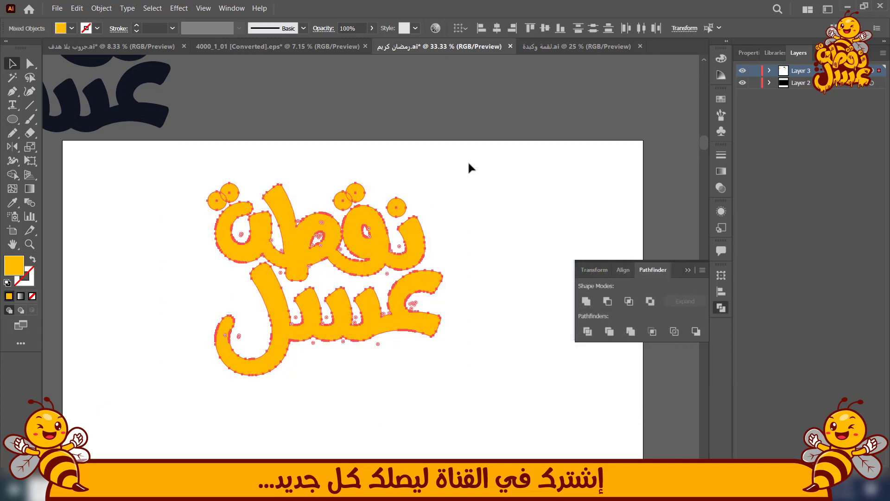
pyautogui.click(101, 8)
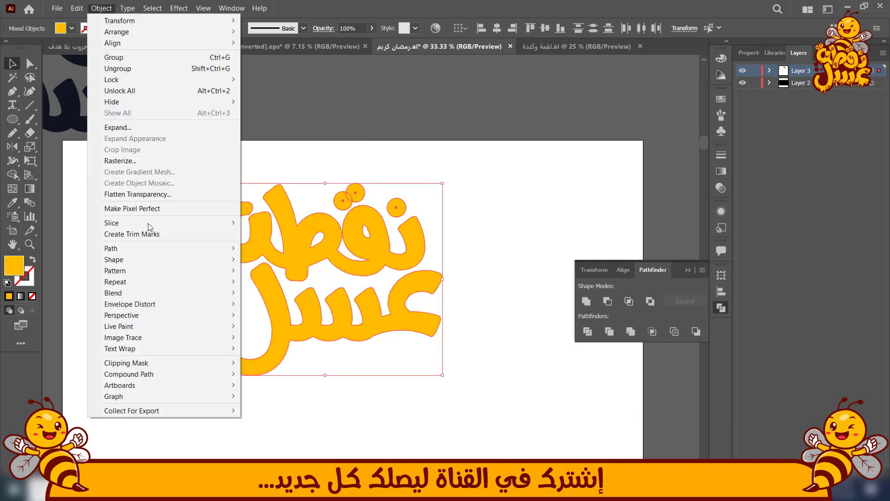
pyautogui.moveTo(199, 249)
pyautogui.click(288, 284)
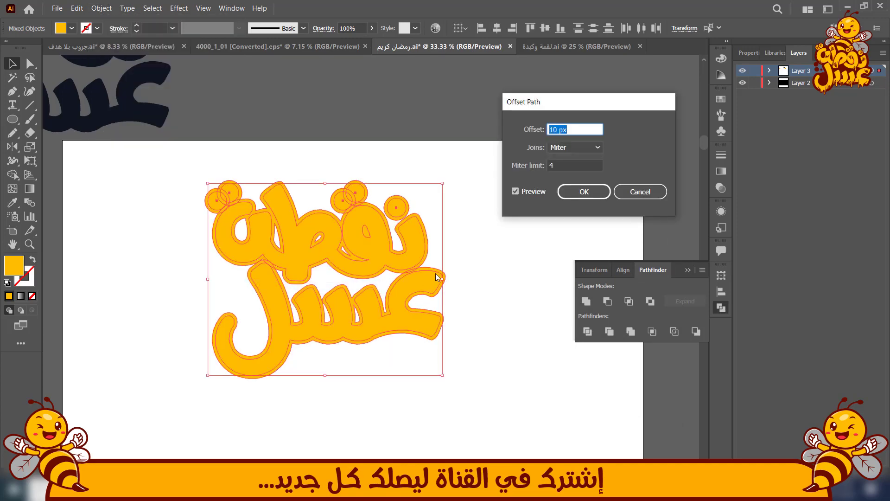
pyautogui.click(584, 191)
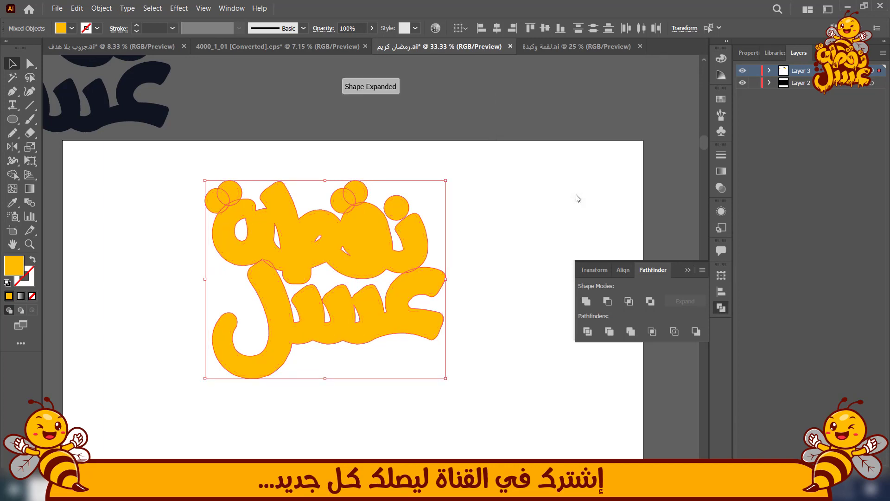
# Fill the offset shapes with a dark red so they form an outline behind the yellow lettering
pyautogui.doubleClick(16, 271)
pyautogui.moveTo(537, 358)
pyautogui.mouseDown()
pyautogui.moveTo(534, 374)
pyautogui.moveTo(524, 366)
pyautogui.mouseUp()
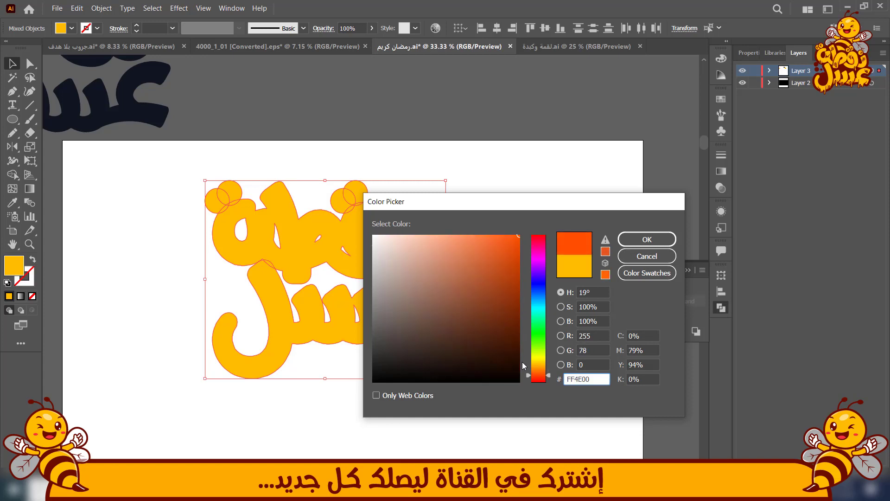
pyautogui.moveTo(516, 298)
pyautogui.mouseDown()
pyautogui.moveTo(519, 320)
pyautogui.moveTo(520, 301)
pyautogui.mouseUp()
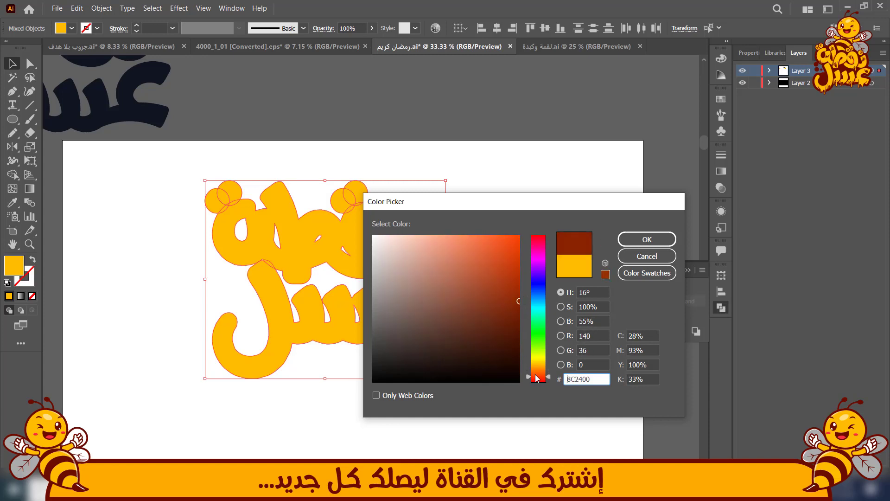
pyautogui.moveTo(537, 377); pyautogui.dragTo(538, 372)
pyautogui.moveTo(520, 301); pyautogui.dragTo(520, 318)
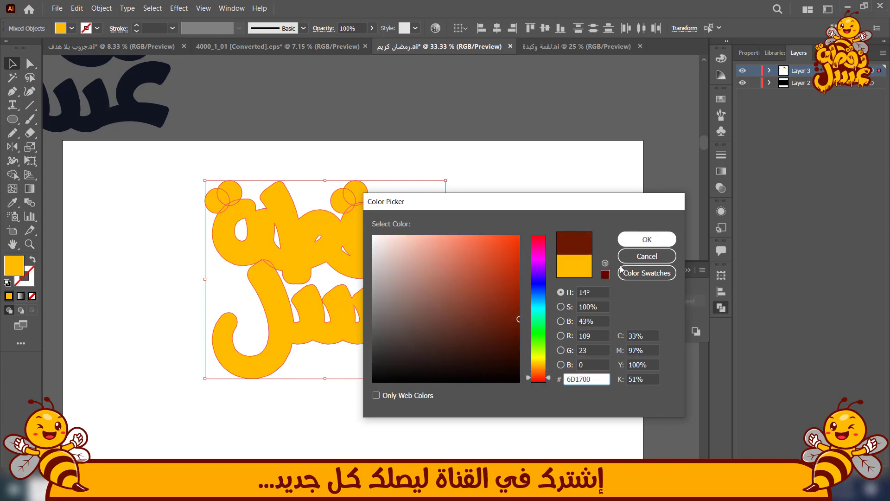
pyautogui.moveTo(540, 374); pyautogui.dragTo(541, 382)
pyautogui.click(645, 240)
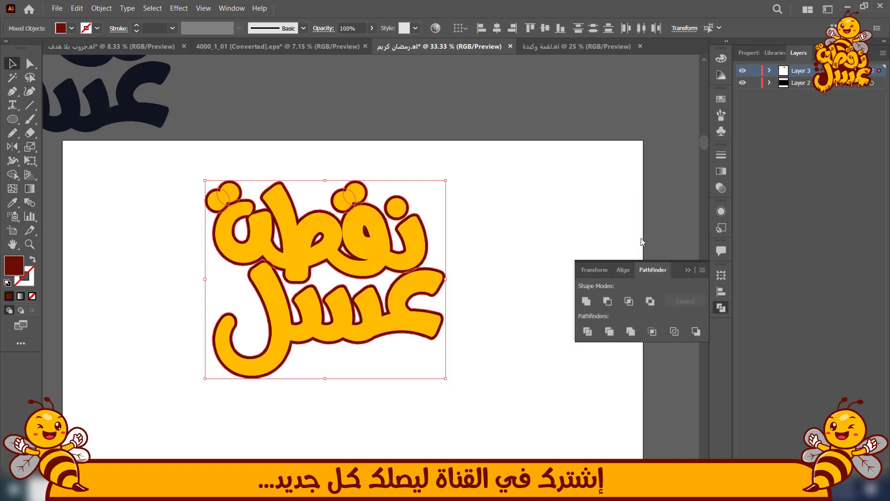
pyautogui.click(155, 290)
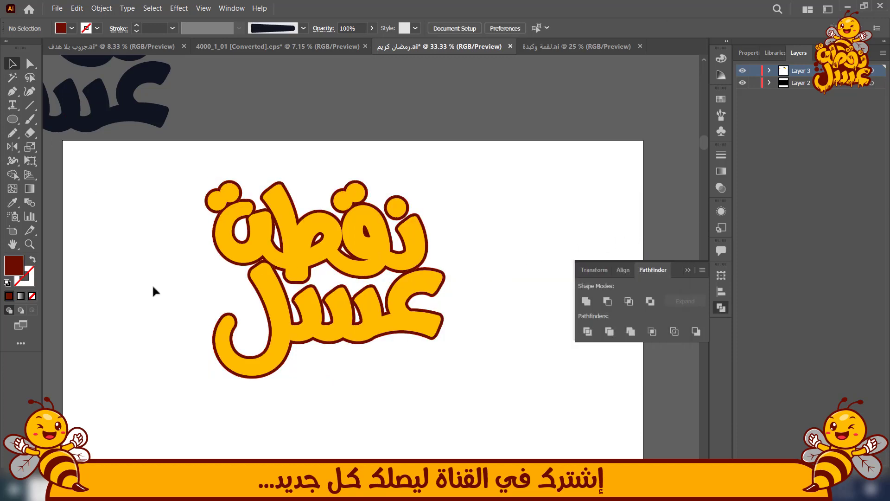
# Swap the dark red to the stroke and draw a curved Pen path across the join between the ق and ن
pyautogui.scroll(3, 384, 381)
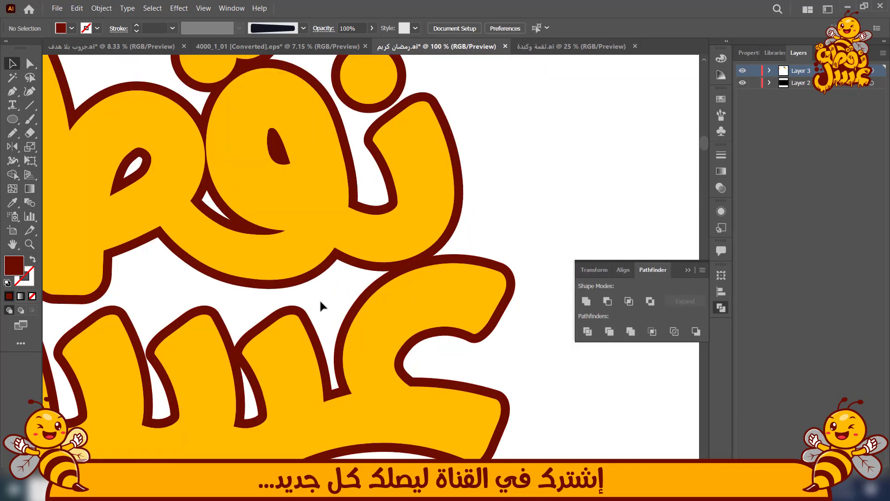
pyautogui.press('p')
pyautogui.click(32, 260)
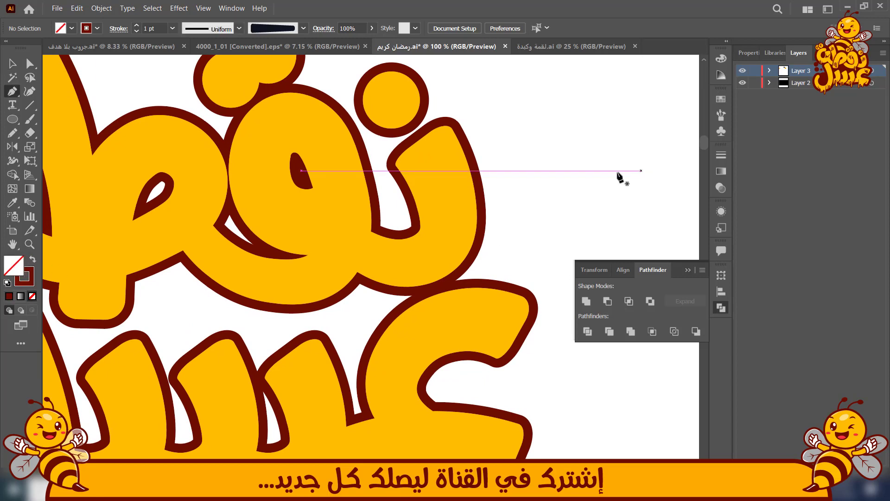
pyautogui.scroll(1, 349, 302)
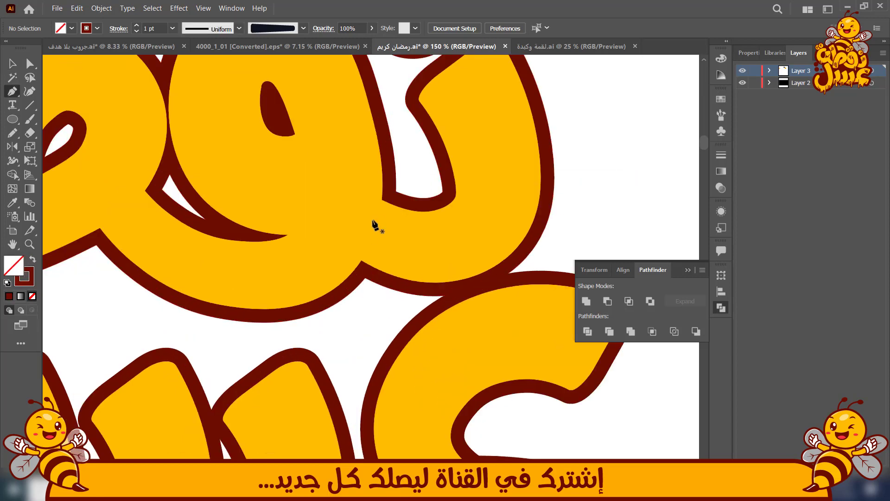
pyautogui.scroll(1, 390, 199)
pyautogui.click(391, 205)
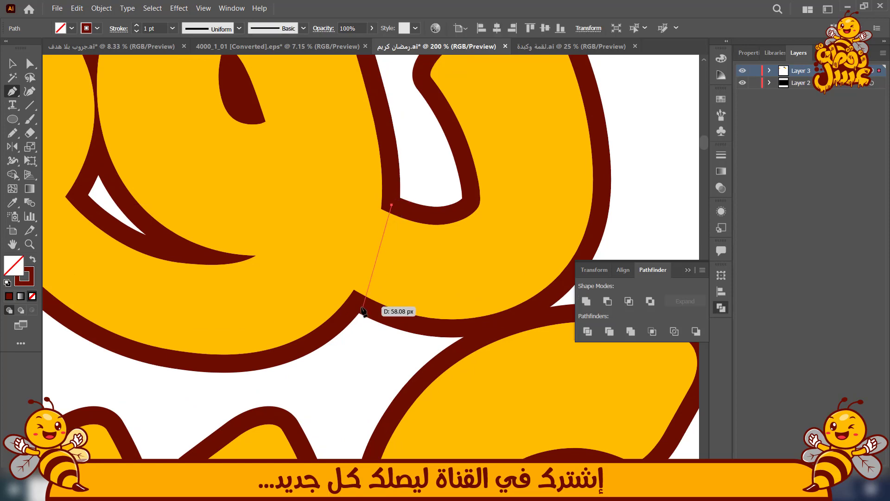
pyautogui.moveTo(356, 302); pyautogui.dragTo(333, 334)
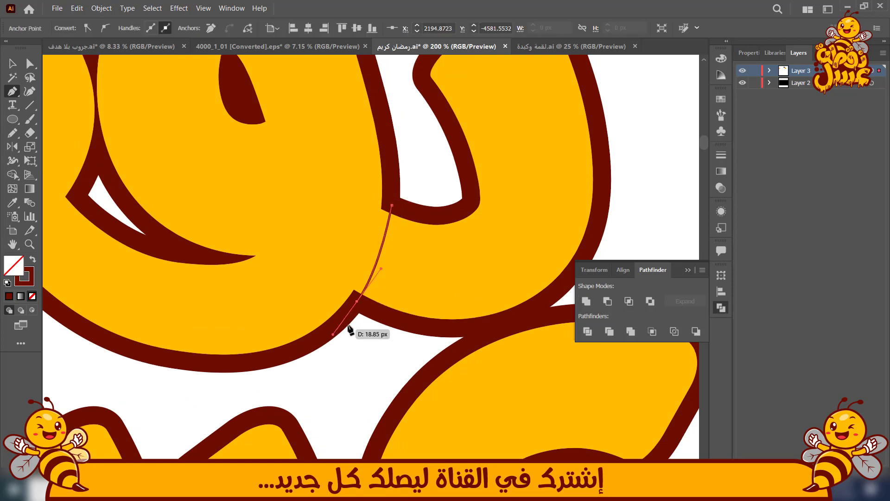
# Set the join path's stroke weight to 11 pt with round caps
pyautogui.click(721, 155)
pyautogui.click(623, 165)
pyautogui.click(623, 165)
pyautogui.click(623, 166)
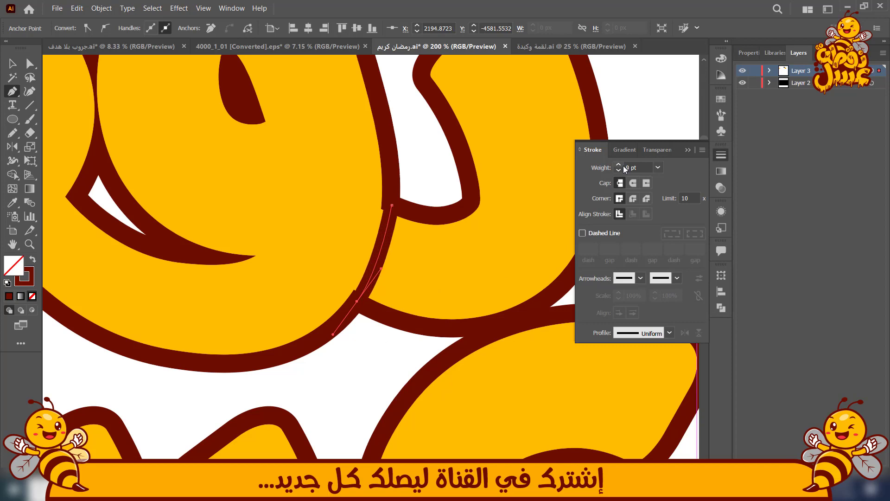
pyautogui.click(623, 165)
pyautogui.click(622, 166)
pyautogui.click(623, 165)
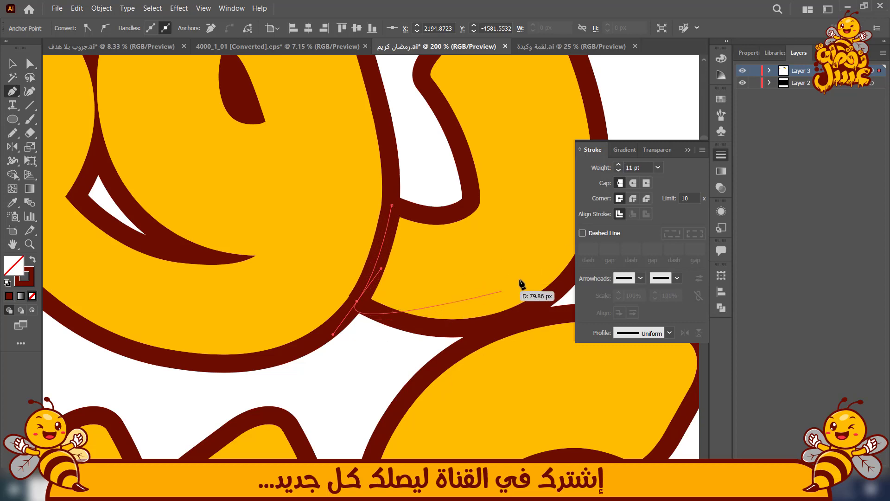
pyautogui.click(633, 183)
# Nudge both end anchors of the join path so it flows into the surrounding dark red outline
pyautogui.moveTo(357, 304); pyautogui.dragTo(355, 307)
pyautogui.moveTo(393, 205); pyautogui.dragTo(395, 208)
pyautogui.press('v')
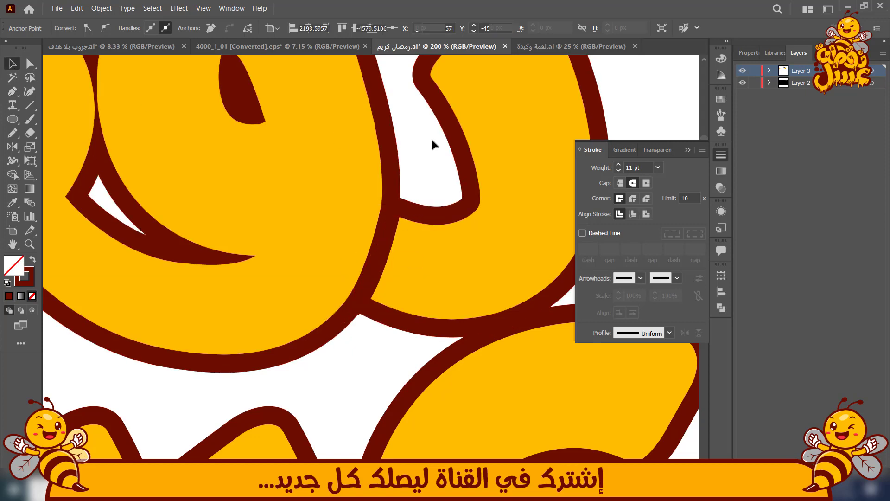
pyautogui.click(431, 137)
# Draw a curved Pen path from the lower corner of the ق's counter to the tip of the inner outline below
pyautogui.scroll(-1, 432, 137)
pyautogui.moveTo(434, 143); pyautogui.dragTo(481, 205)
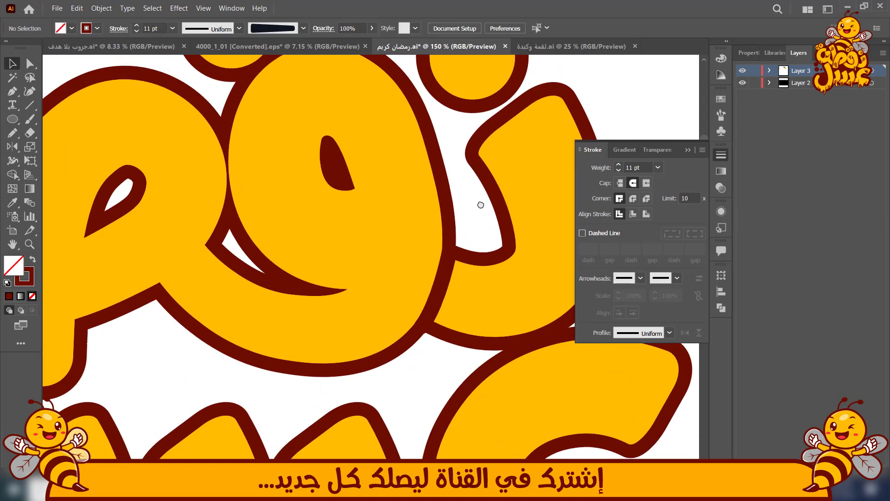
pyautogui.press('p')
pyautogui.click(354, 189)
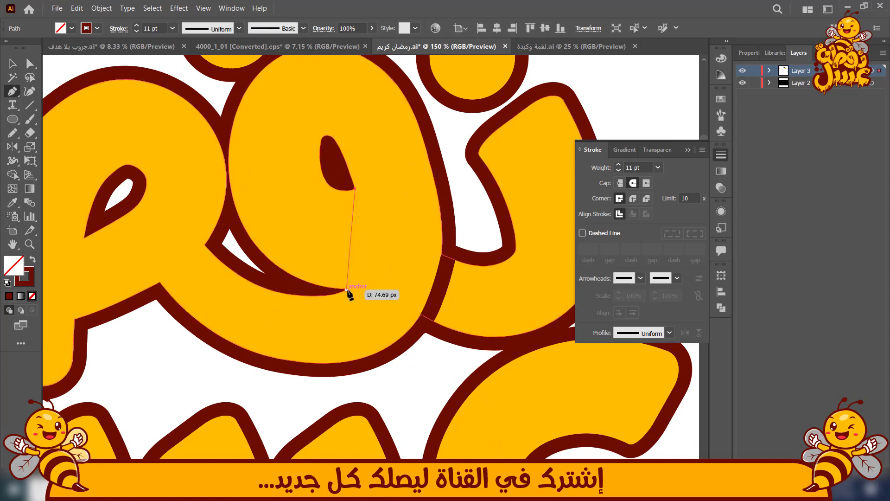
pyautogui.moveTo(336, 288); pyautogui.dragTo(297, 314)
pyautogui.moveTo(298, 305); pyautogui.dragTo(299, 306)
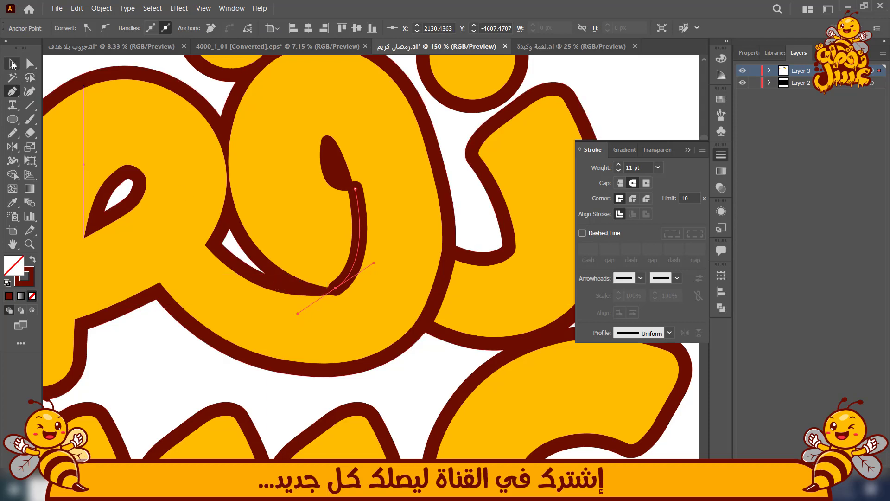
# Move the lower end anchor of the ق counter path back along the inner outline below it
pyautogui.press('v')
pyautogui.press('a')
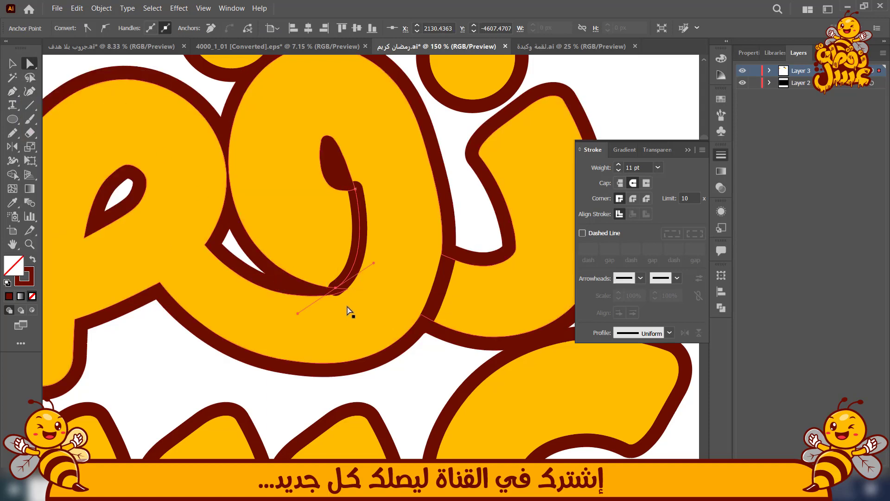
pyautogui.moveTo(334, 291); pyautogui.dragTo(334, 294)
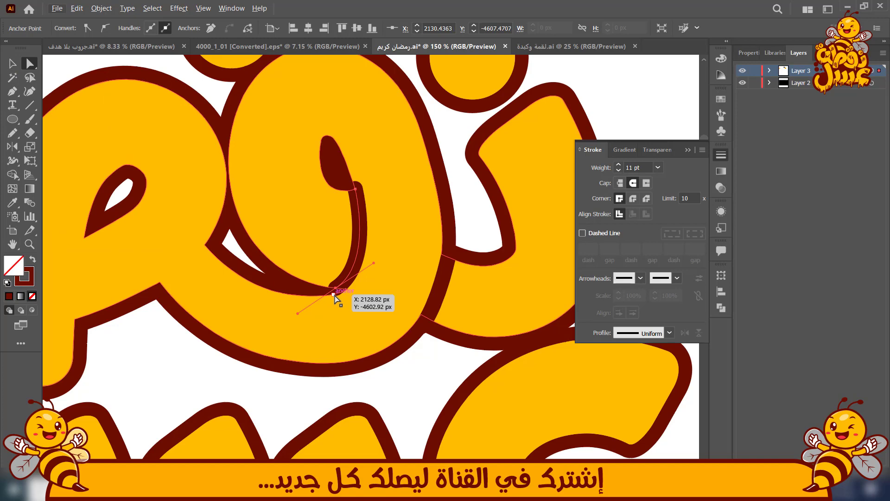
pyautogui.scroll(2, 334, 295)
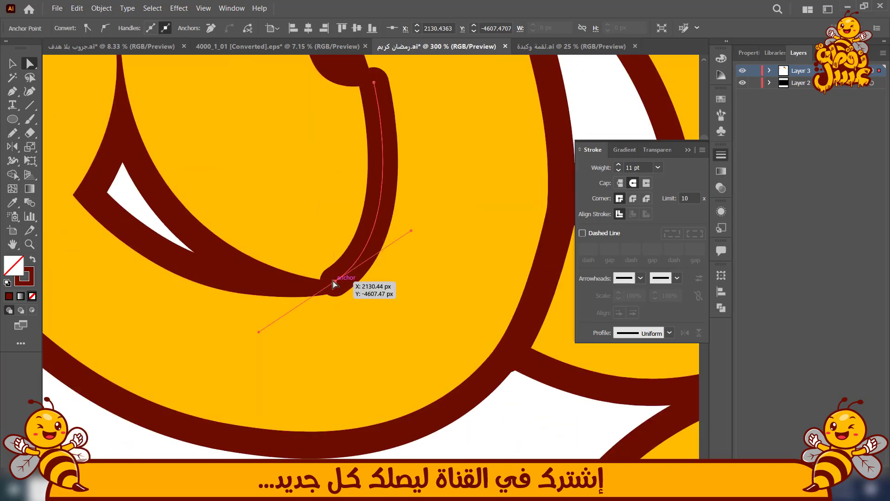
pyautogui.moveTo(334, 283); pyautogui.dragTo(321, 279)
pyautogui.moveTo(399, 229); pyautogui.dragTo(398, 232)
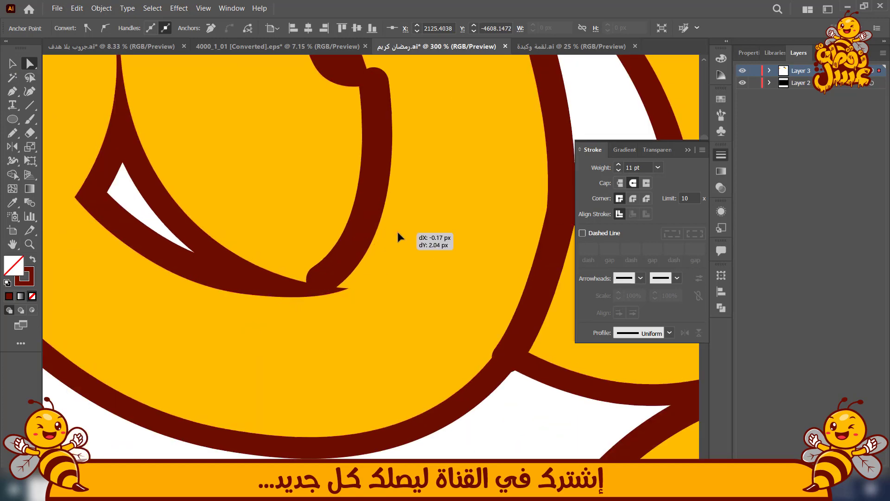
pyautogui.click(397, 232)
pyautogui.click(363, 240)
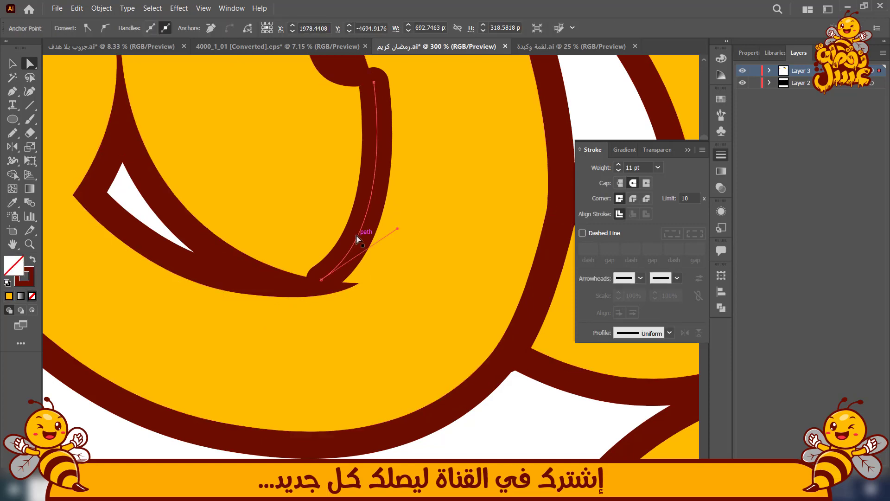
# Lengthen the counter path's lower curve handle, extend its lower end into the outline and move its upper anchor into the ق's counter
pyautogui.moveTo(398, 229); pyautogui.dragTo(436, 259)
pyautogui.moveTo(323, 278)
pyautogui.mouseDown()
pyautogui.moveTo(318, 287)
pyautogui.moveTo(274, 280)
pyautogui.mouseUp()
pyautogui.moveTo(392, 259); pyautogui.dragTo(464, 298)
pyautogui.moveTo(367, 197); pyautogui.dragTo(394, 295)
pyautogui.moveTo(410, 204); pyautogui.dragTo(376, 160)
pyautogui.scroll(-3, 376, 160)
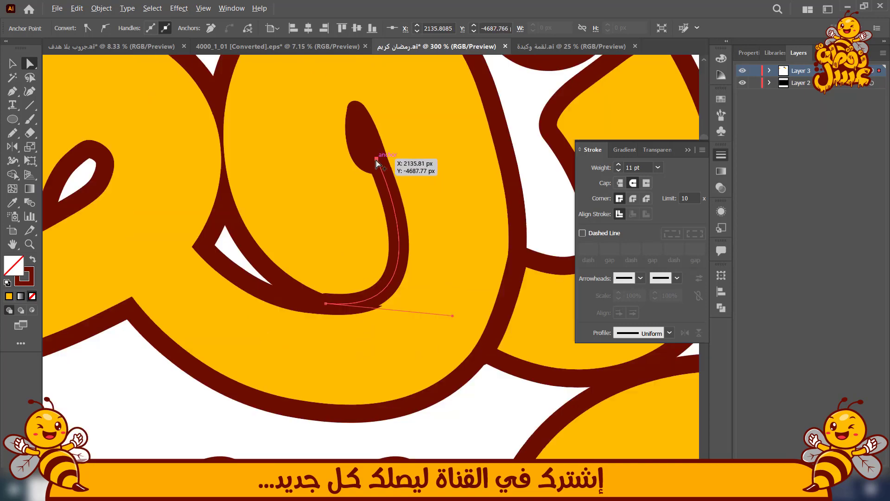
# Fine-tune the counter path's lower handle and end anchor so the curve follows the inner outline, and deselect it
pyautogui.scroll(4, 358, 234)
pyautogui.moveTo(455, 221); pyautogui.dragTo(371, 246)
pyautogui.moveTo(490, 264); pyautogui.dragTo(499, 273)
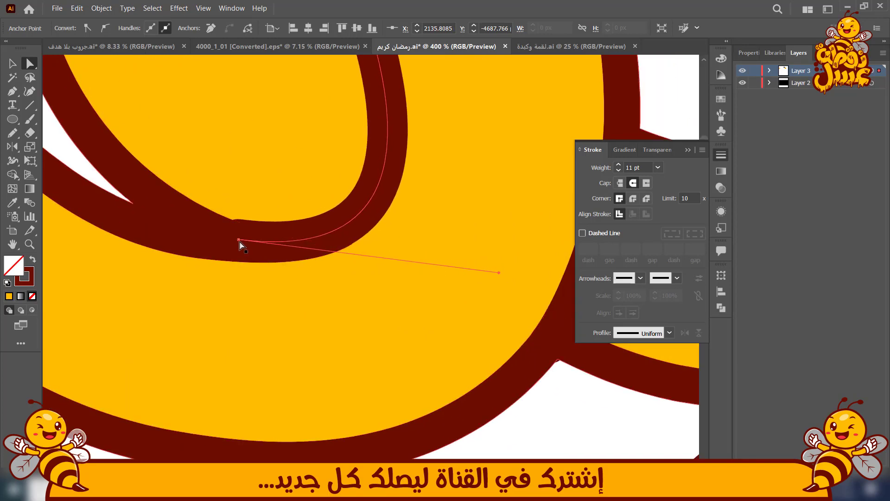
pyautogui.moveTo(238, 240); pyautogui.dragTo(234, 242)
pyautogui.scroll(-5, 234, 243)
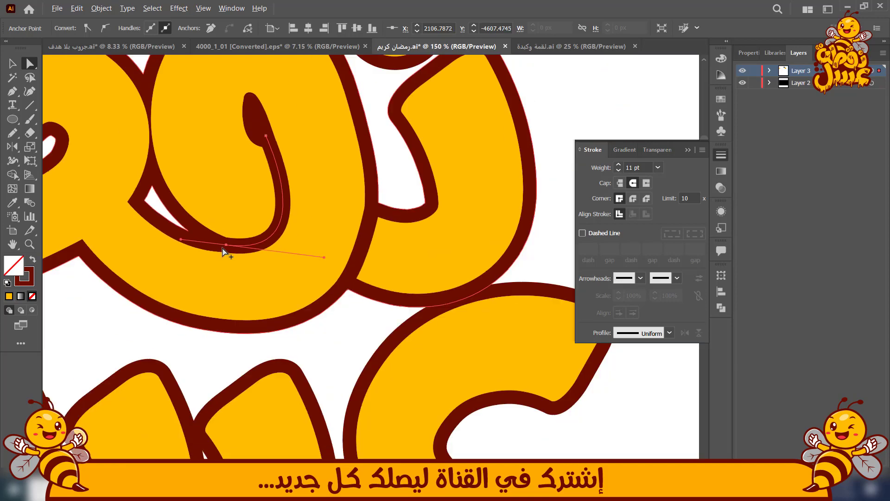
pyautogui.click(10, 65)
pyautogui.click(453, 140)
pyautogui.moveTo(453, 140); pyautogui.dragTo(583, 181)
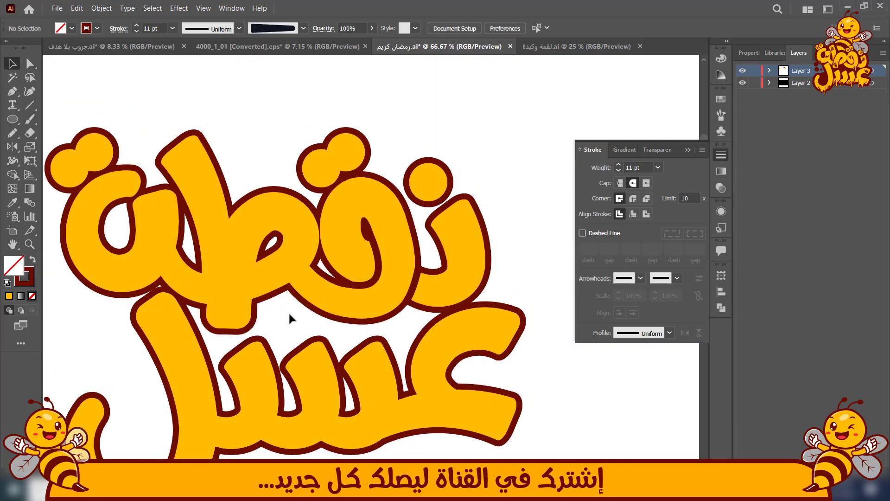
# Taper the upper end of the ق counter stroke to about 4.5 px with the Width tool
pyautogui.scroll(1, 288, 311)
pyautogui.scroll(2, 423, 224)
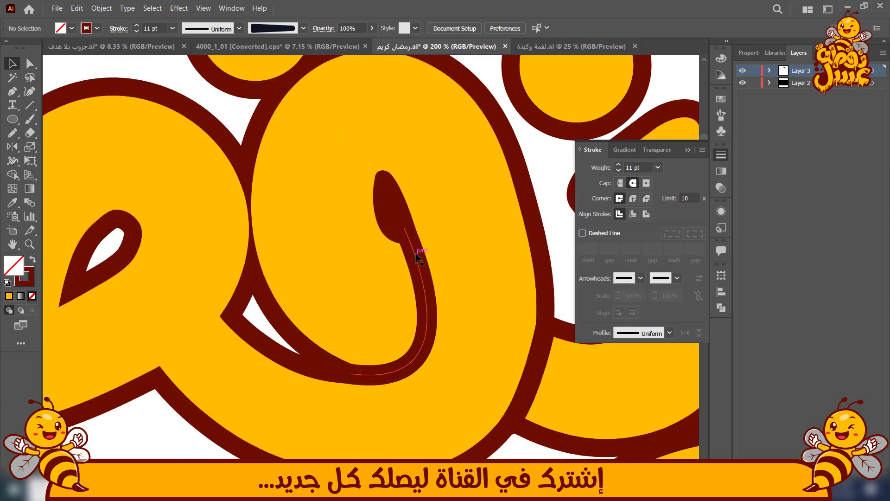
pyautogui.click(408, 234)
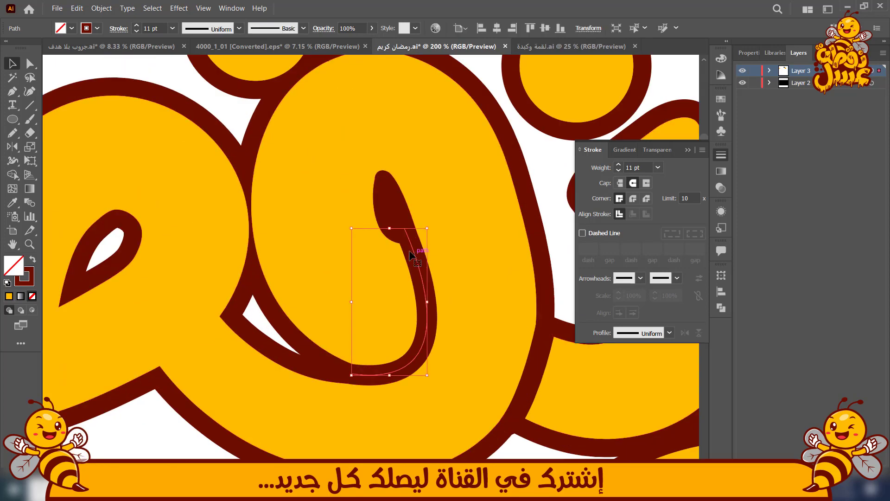
pyautogui.click(12, 161)
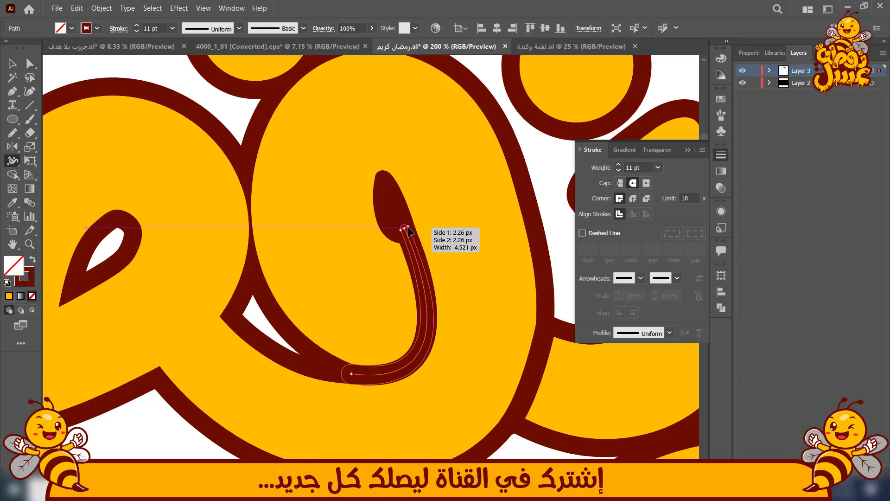
pyautogui.moveTo(408, 227); pyautogui.dragTo(408, 227)
pyautogui.scroll(2, 410, 246)
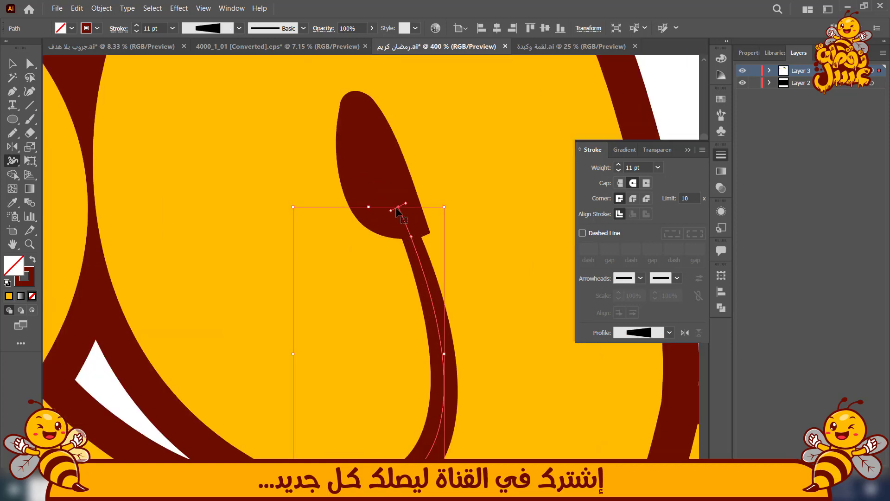
# Refit the tapered path's end anchors and lower handles so it merges smoothly with the counter and inner outline, and deselect it
pyautogui.press('a')
pyautogui.moveTo(403, 214); pyautogui.dragTo(418, 227)
pyautogui.moveTo(364, 297); pyautogui.dragTo(378, 173)
pyautogui.moveTo(318, 383)
pyautogui.mouseDown()
pyautogui.moveTo(303, 373)
pyautogui.moveTo(314, 372)
pyautogui.mouseUp()
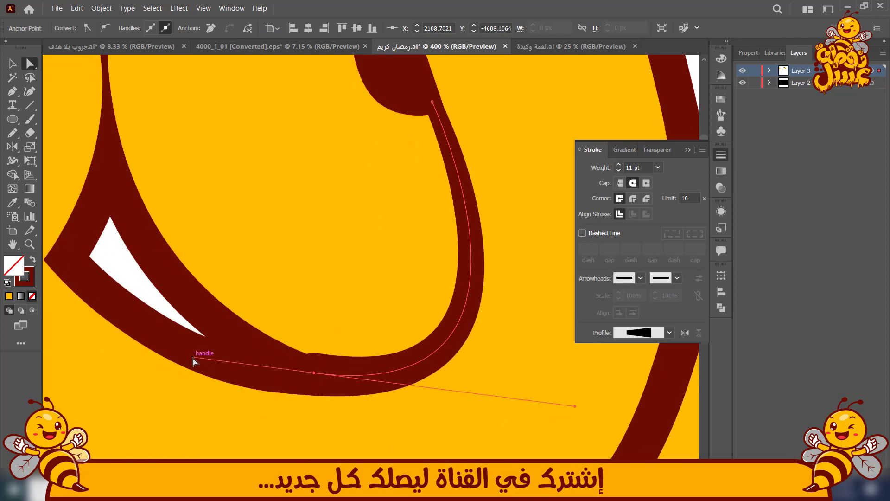
pyautogui.moveTo(193, 359); pyautogui.dragTo(187, 353)
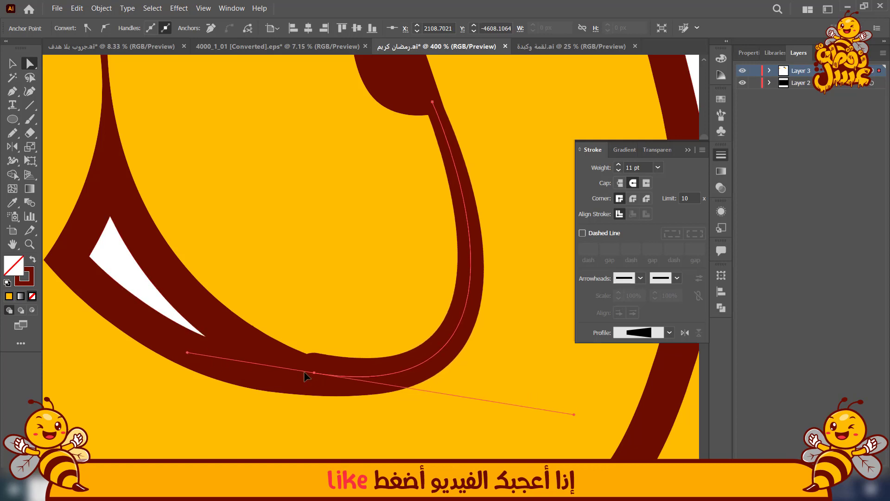
pyautogui.moveTo(314, 372); pyautogui.dragTo(299, 371)
pyautogui.moveTo(560, 413); pyautogui.dragTo(581, 414)
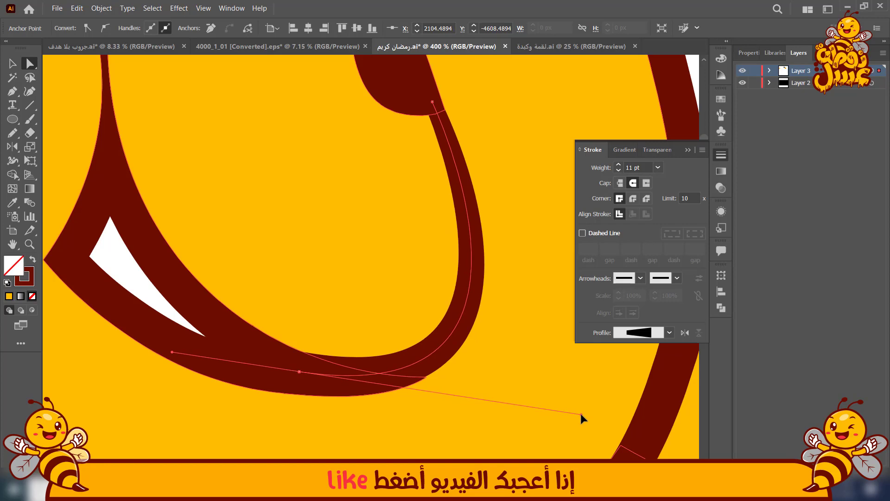
pyautogui.scroll(-4, 487, 372)
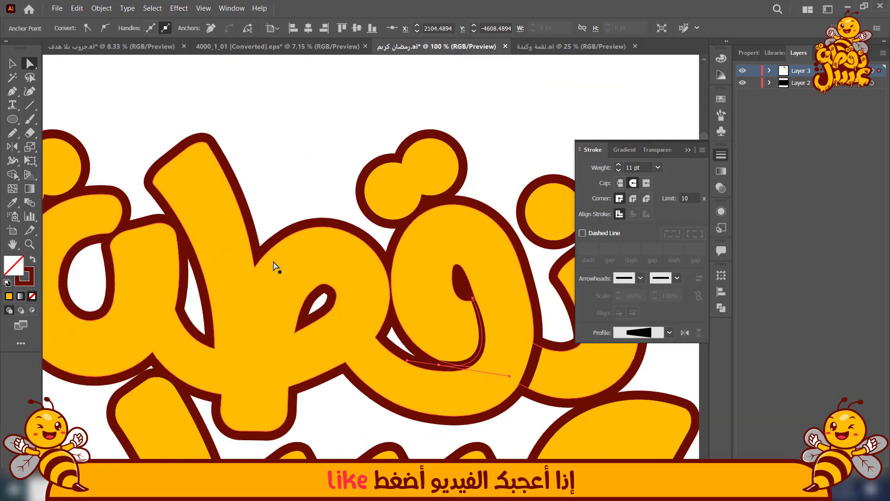
pyautogui.click(12, 64)
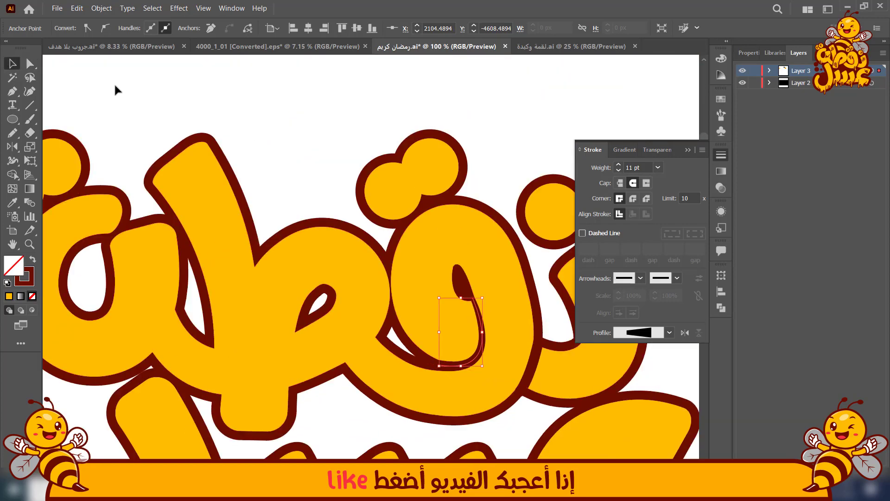
pyautogui.click(114, 82)
# Pick up the uniform 11 pt round-cap stroke of the join path between ق and ن for new paths
pyautogui.moveTo(334, 119); pyautogui.dragTo(304, 83)
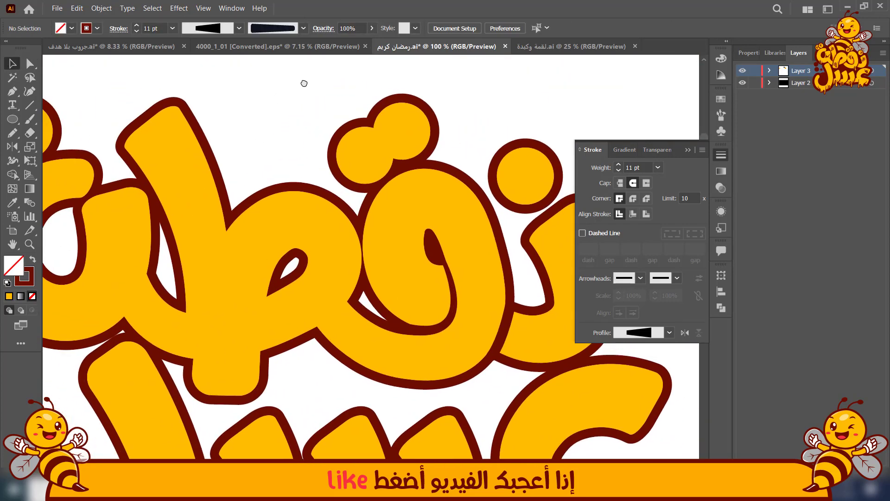
pyautogui.scroll(-1, 238, 142)
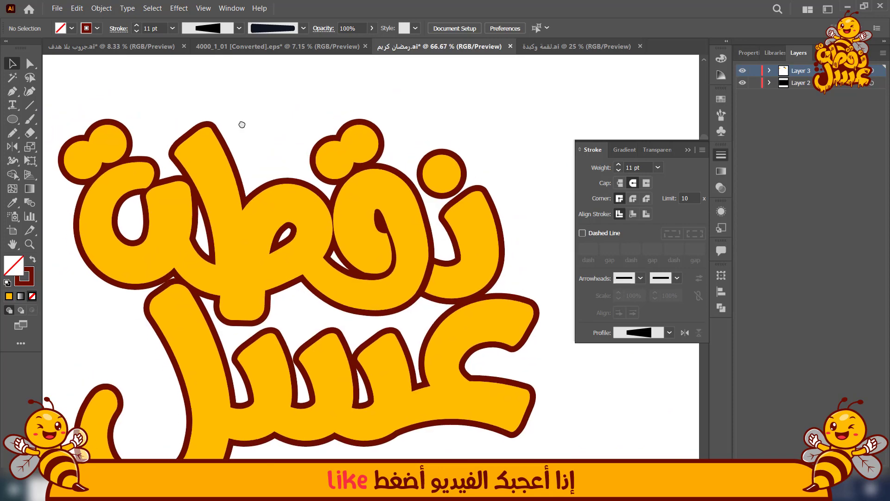
pyautogui.scroll(1, 304, 290)
pyautogui.moveTo(314, 308); pyautogui.dragTo(369, 329)
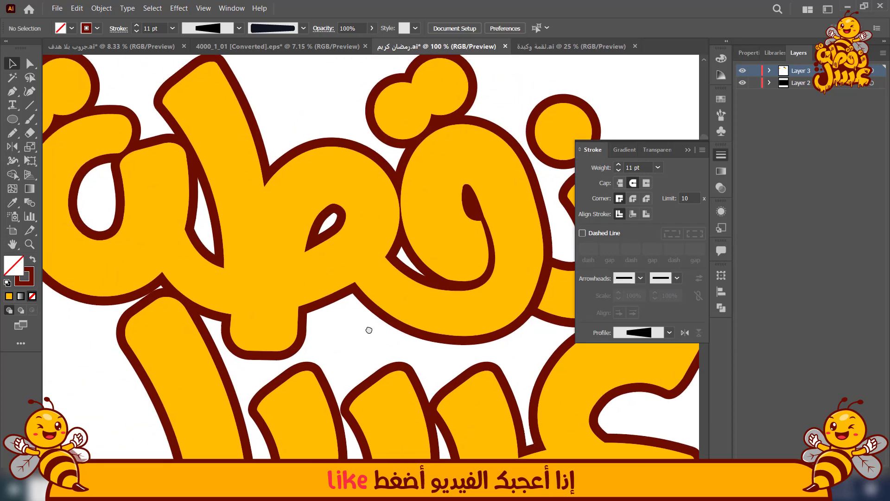
pyautogui.click(540, 300)
pyautogui.click(539, 301)
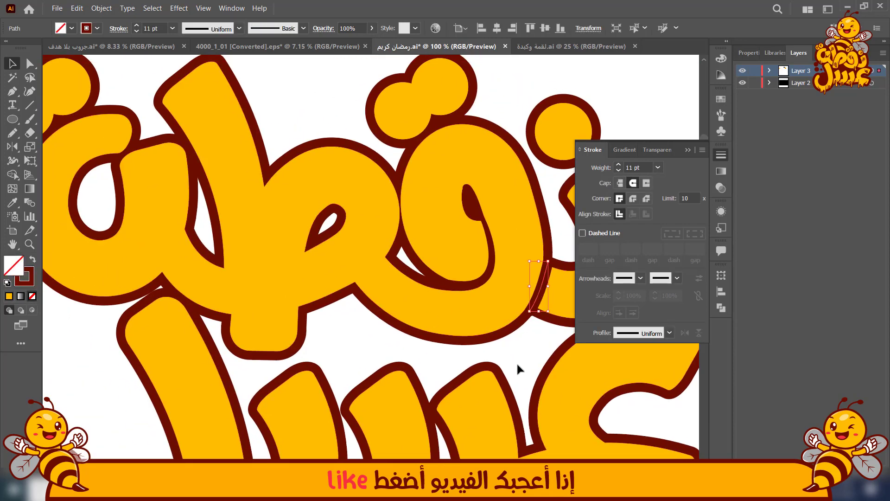
pyautogui.click(519, 366)
# Draw a curved Pen path across the join between the ط and ق, from the inner notch to the lower outline corner
pyautogui.press('p')
pyautogui.scroll(2, 325, 315)
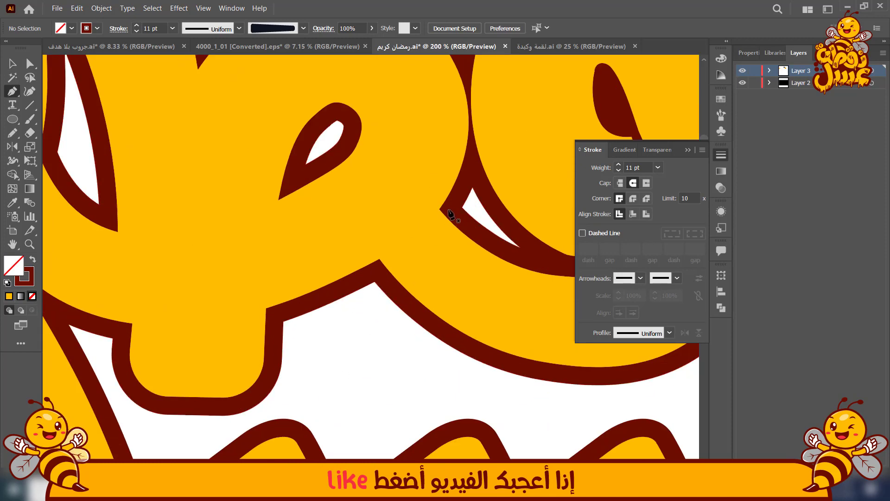
pyautogui.click(454, 205)
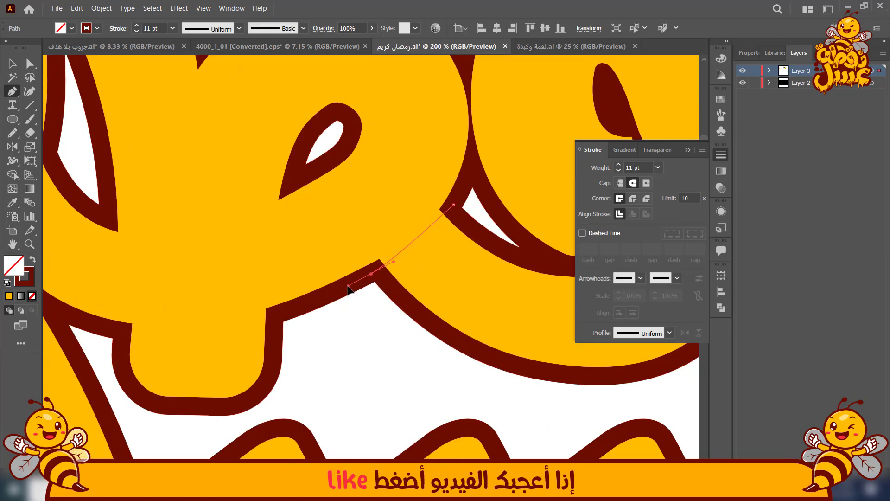
pyautogui.moveTo(347, 289); pyautogui.dragTo(338, 292)
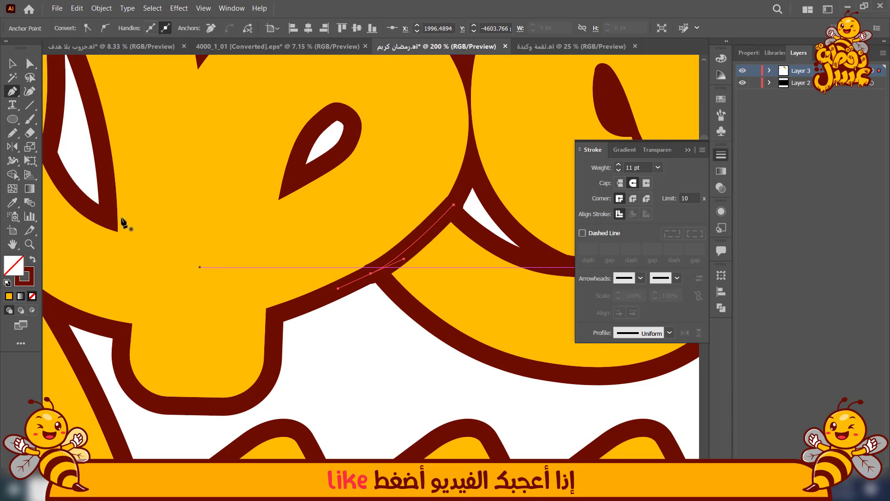
pyautogui.click(13, 65)
pyautogui.click(412, 342)
# Nudge the end anchors and lower handle of the ط–ق join path into the surrounding outline and give it butt caps
pyautogui.click(404, 251)
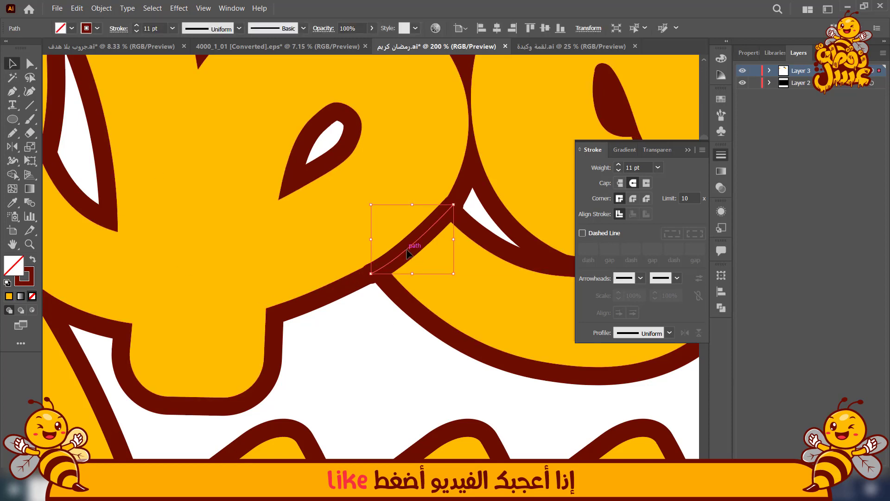
pyautogui.scroll(2, 372, 287)
pyautogui.moveTo(371, 255); pyautogui.dragTo(367, 251)
pyautogui.keyDown('ctrl'); pyautogui.click(371, 253); pyautogui.keyUp('ctrl')
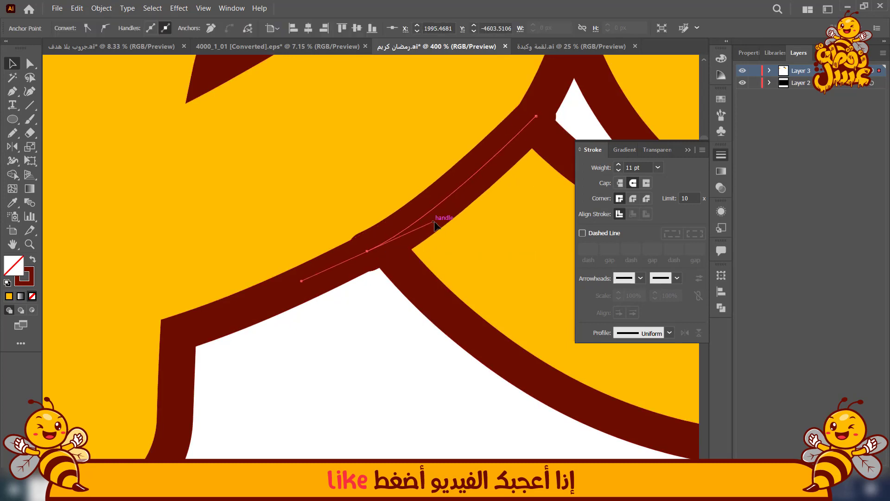
pyautogui.moveTo(433, 222); pyautogui.dragTo(438, 223)
pyautogui.moveTo(366, 253); pyautogui.dragTo(365, 255)
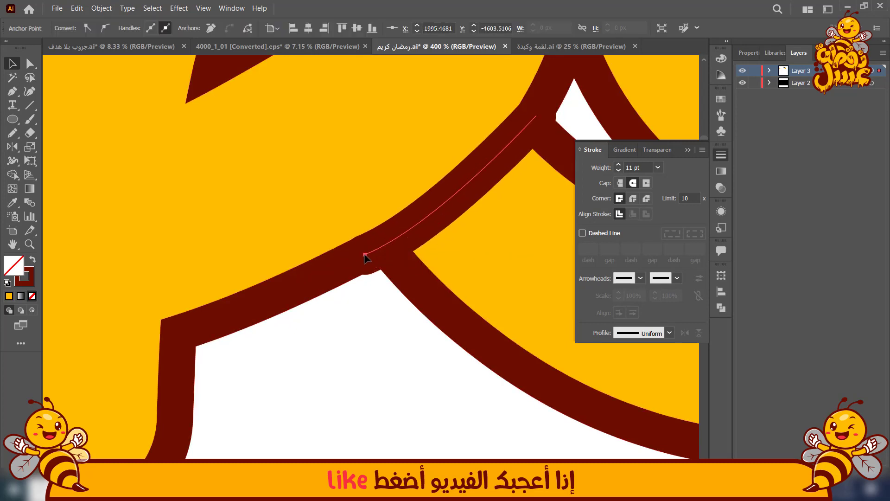
pyautogui.moveTo(537, 117); pyautogui.dragTo(538, 114)
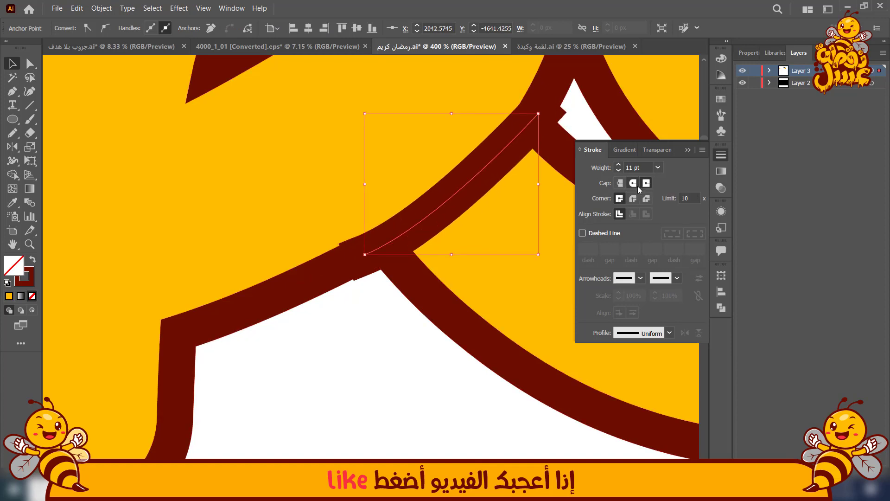
pyautogui.click(621, 184)
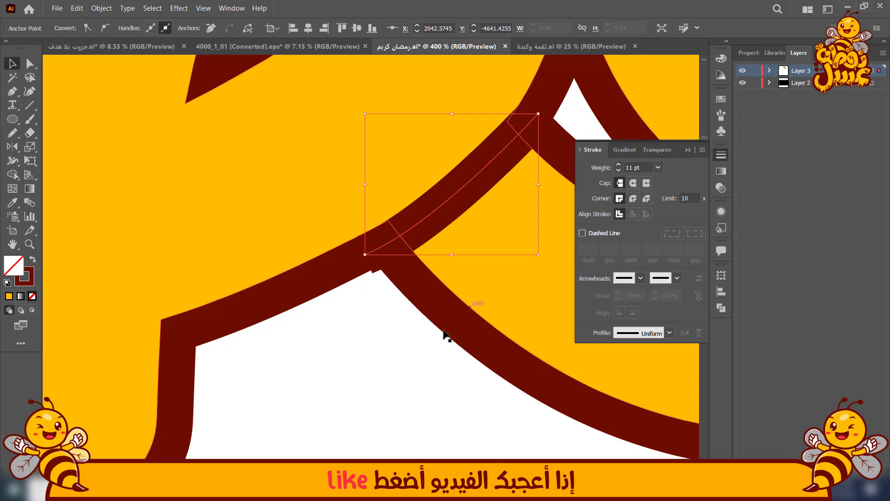
pyautogui.click(386, 361)
# Set the stroke weight of the join path between ق and ن to 10 pt and shift the path slightly toward the ن
pyautogui.scroll(-4, 385, 362)
pyautogui.scroll(-2, 383, 383)
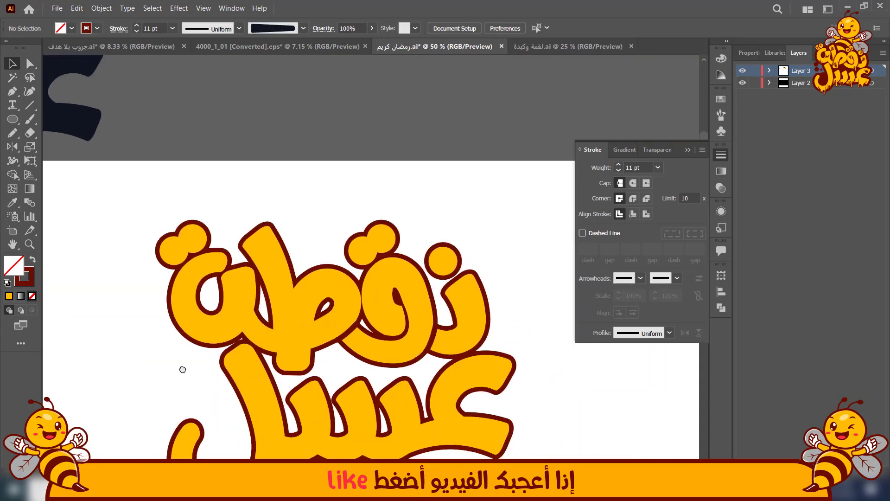
pyautogui.scroll(4, 327, 366)
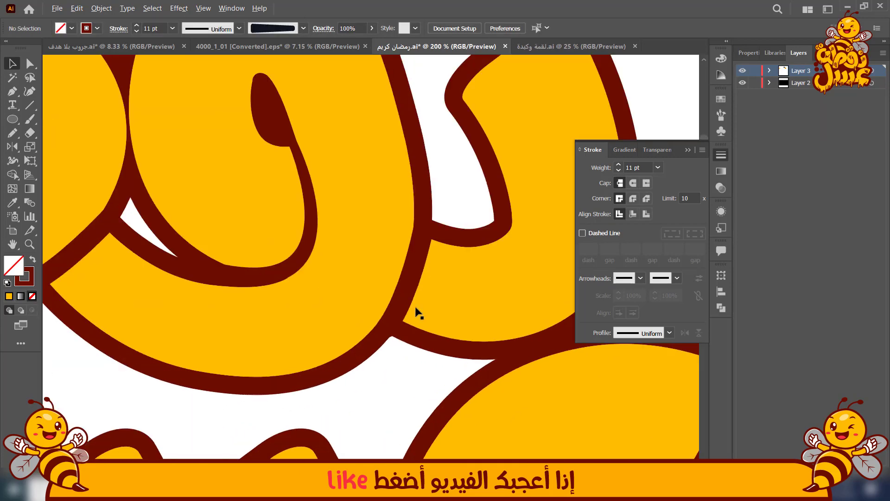
pyautogui.click(412, 283)
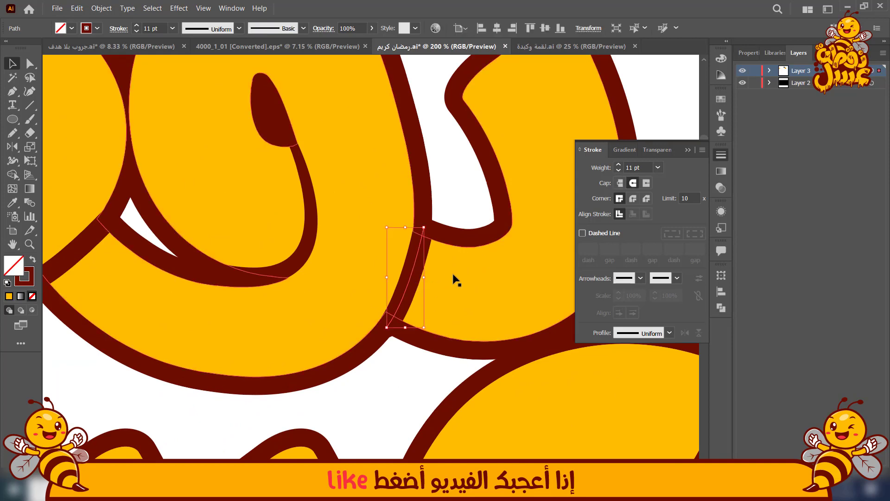
pyautogui.scroll(1, 418, 272)
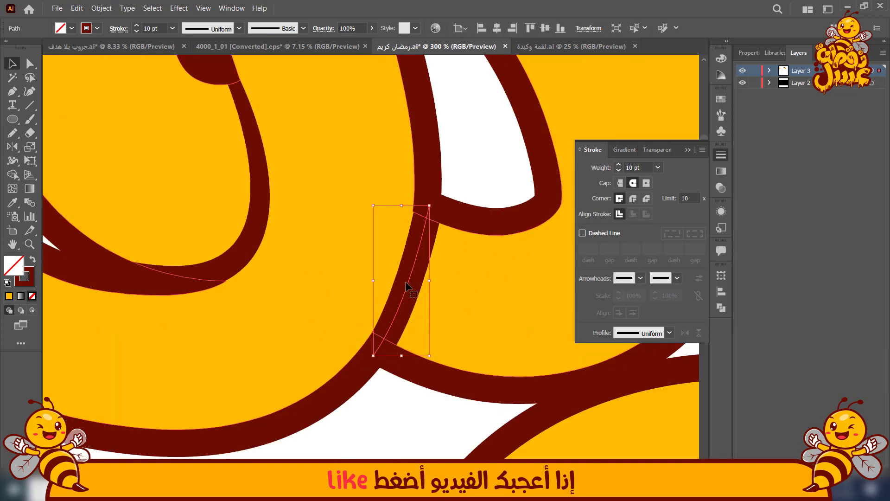
pyautogui.moveTo(406, 279); pyautogui.dragTo(409, 279)
pyautogui.click(399, 411)
pyautogui.scroll(-4, 398, 415)
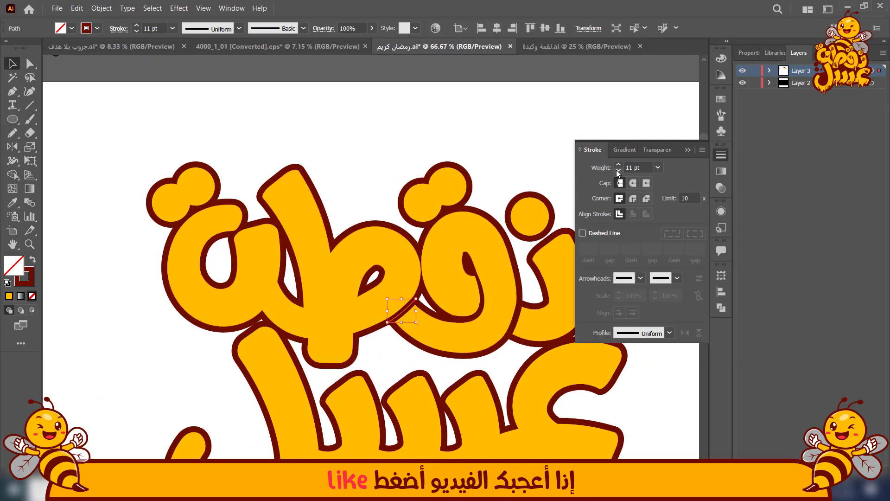
# Draw a curved Pen path from the lower tip of the ط counter down to the outline corner beside its foot
pyautogui.moveTo(352, 125); pyautogui.dragTo(295, 163)
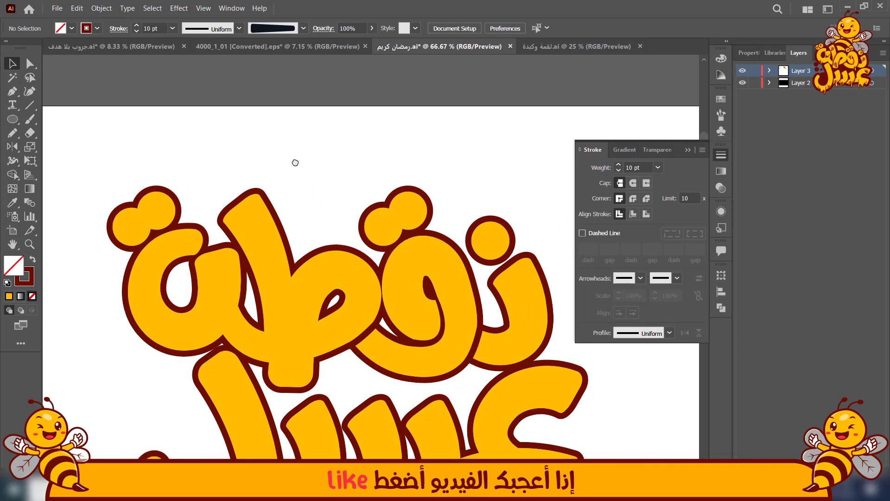
pyautogui.press('p')
pyautogui.scroll(2, 281, 352)
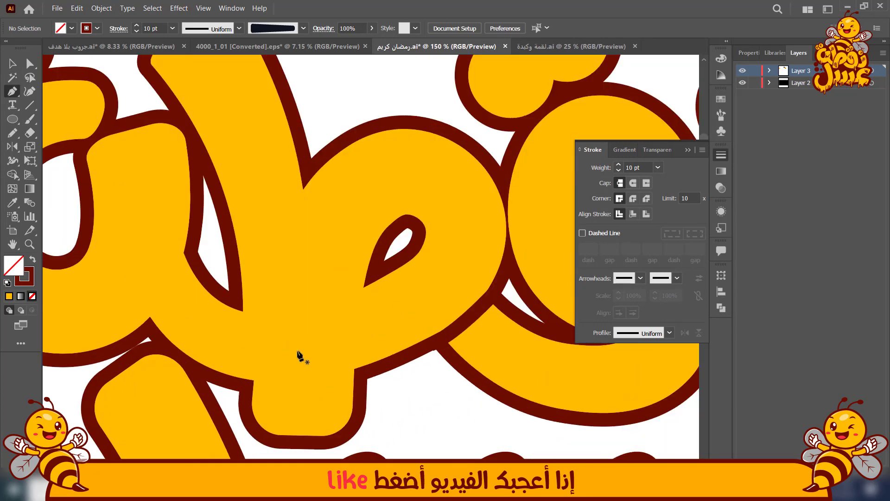
pyautogui.click(371, 275)
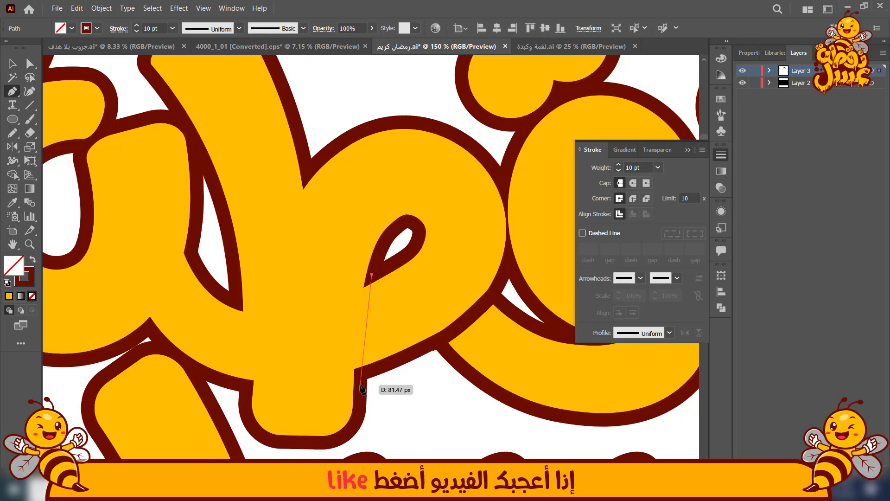
pyautogui.moveTo(363, 378); pyautogui.dragTo(370, 436)
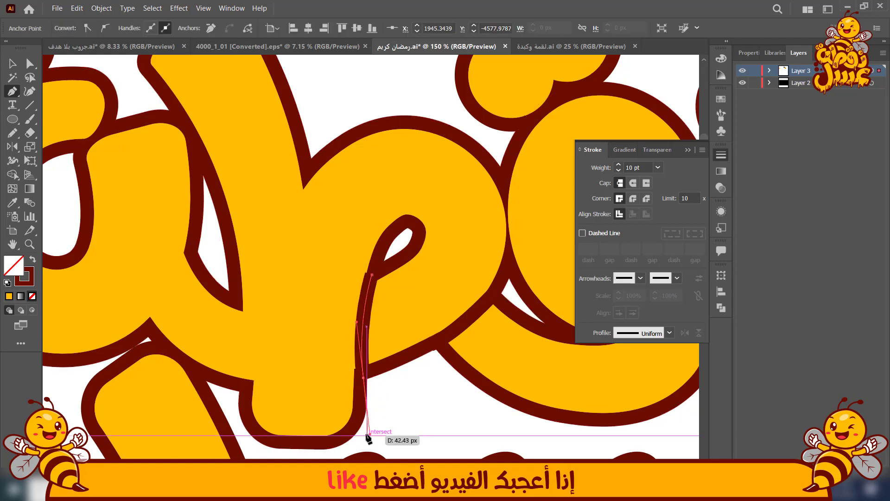
# Nudge both end anchors of the path below the ط counter so they merge into the surrounding outline, and deselect it
pyautogui.moveTo(364, 378); pyautogui.dragTo(365, 374)
pyautogui.scroll(4, 360, 381)
pyautogui.scroll(-3, 364, 352)
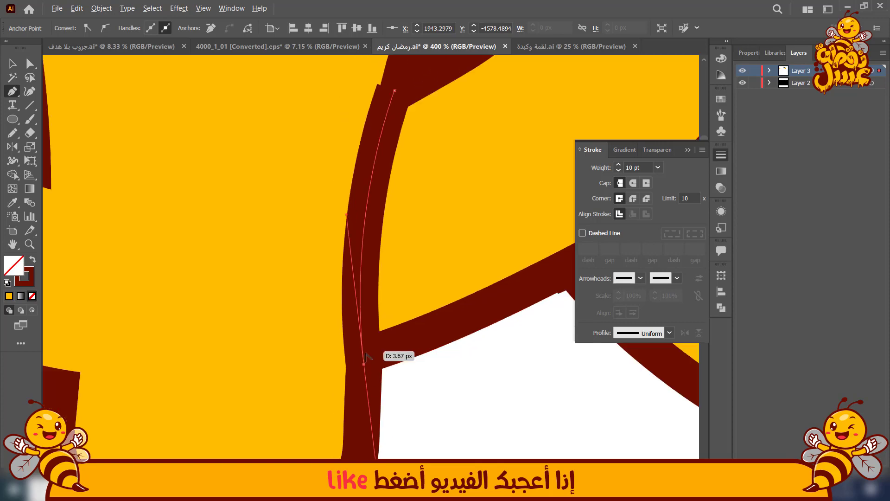
pyautogui.moveTo(380, 310); pyautogui.dragTo(352, 373)
pyautogui.scroll(2, 363, 322)
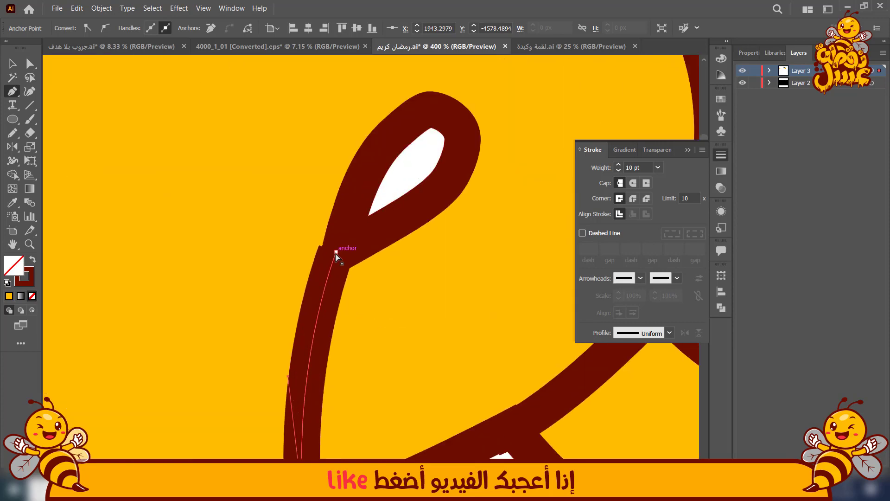
pyautogui.moveTo(336, 253); pyautogui.dragTo(342, 249)
pyautogui.scroll(-5, 346, 297)
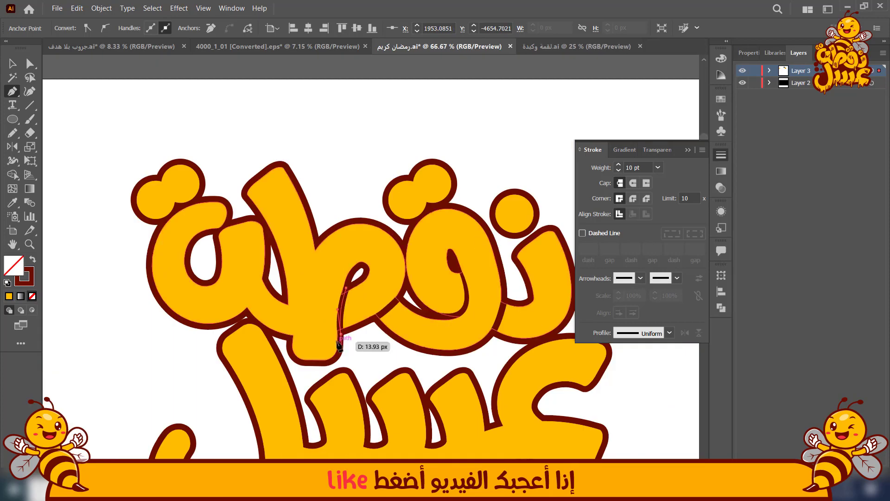
pyautogui.click(70, 110)
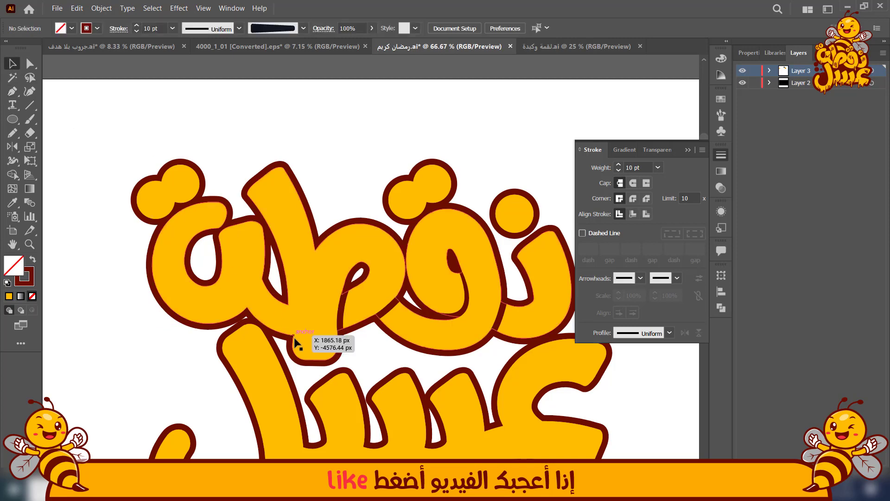
# Draw a curved Pen path from the outer outline corner of the ط foot up to the notch between its stem and bowl
pyautogui.scroll(1, 298, 342)
pyautogui.scroll(1, 308, 345)
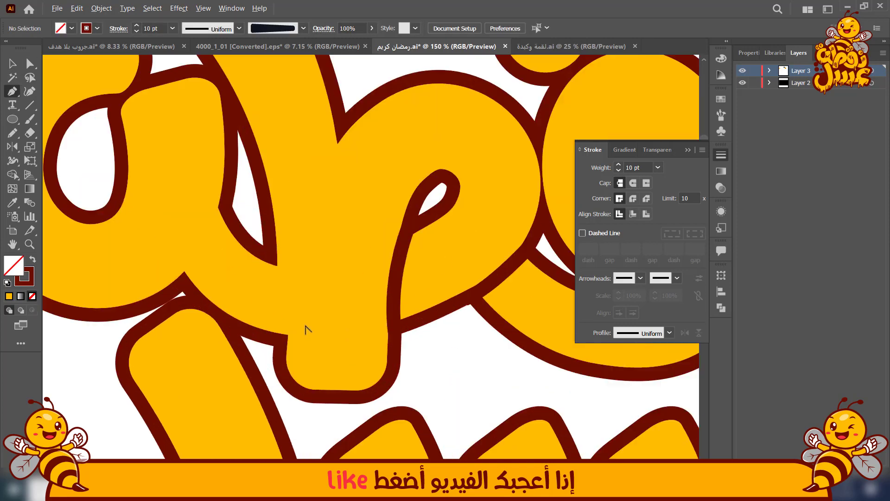
pyautogui.click(281, 339)
pyautogui.moveTo(320, 212); pyautogui.dragTo(248, 303)
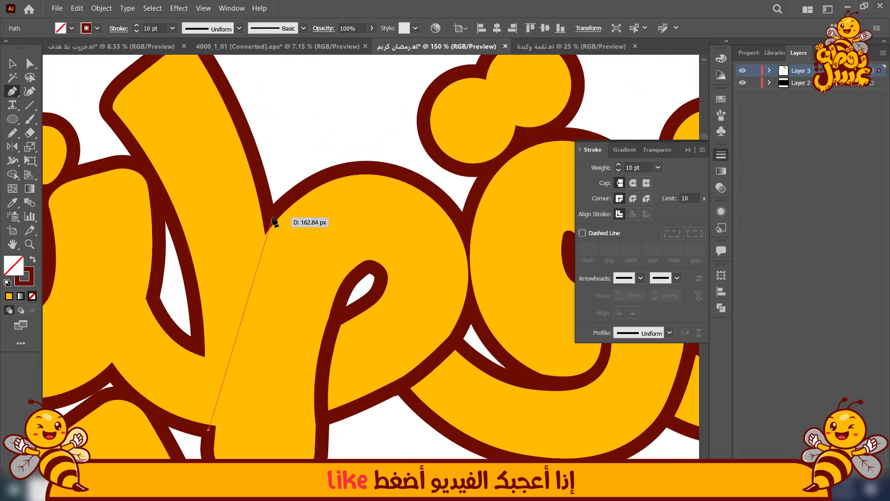
pyautogui.moveTo(272, 216); pyautogui.dragTo(327, 122)
pyautogui.moveTo(284, 311); pyautogui.dragTo(291, 211)
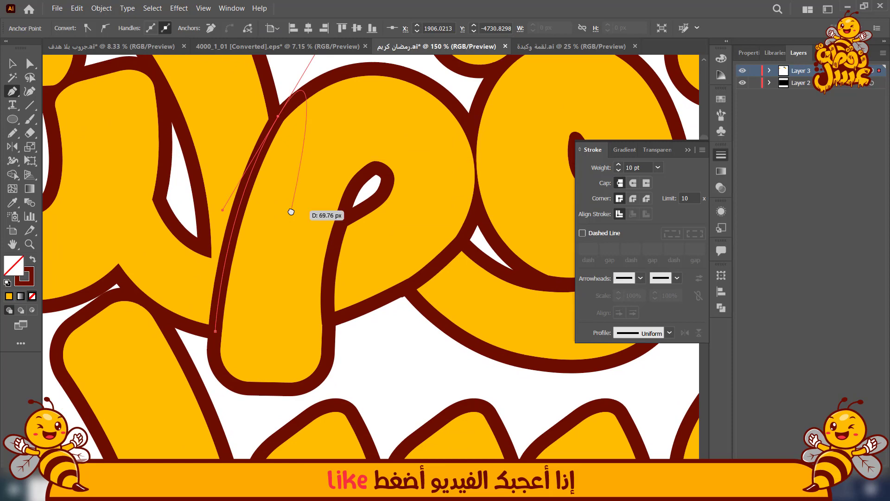
pyautogui.press('v')
pyautogui.click(394, 353)
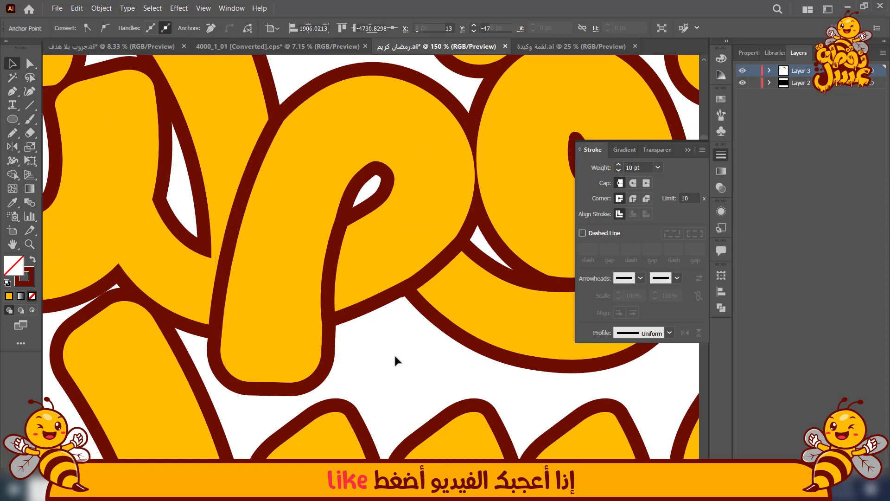
# Draw a short curved Pen path from the ط foot line to the narrow gap beside the stem, aligning its end with the outline
pyautogui.hotkey('ctrl', '-')
pyautogui.hotkey('ctrl', '-')
pyautogui.hotkey('ctrl', '-')
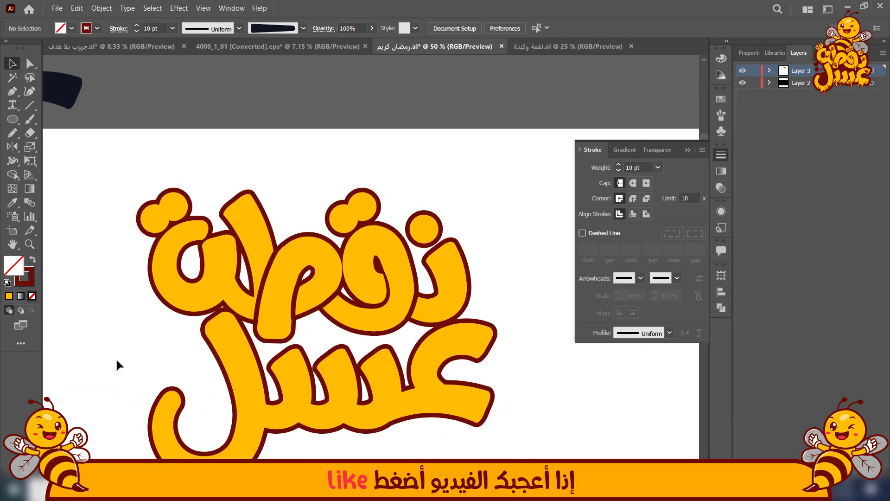
pyautogui.hotkey('ctrl', '+')
pyautogui.hotkey('ctrl', '+')
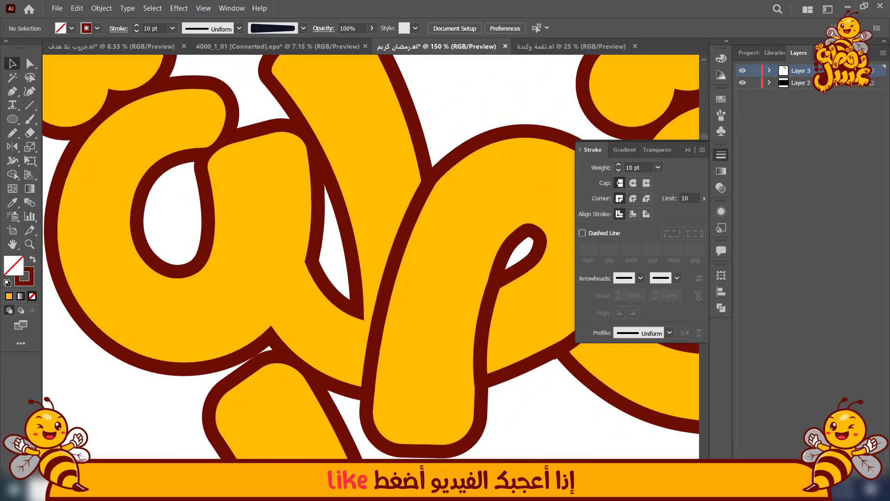
pyautogui.hotkey('ctrl', '+')
pyautogui.hotkey('ctrl', '+')
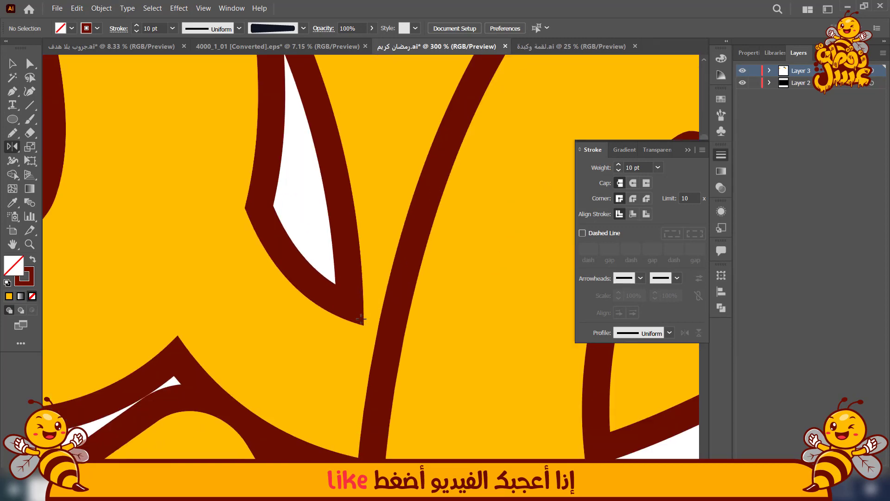
pyautogui.press('p')
pyautogui.click(393, 325)
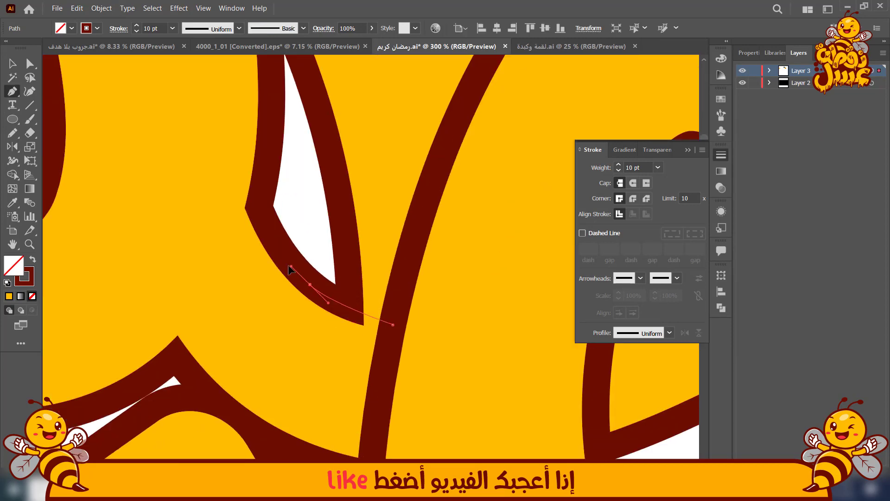
pyautogui.moveTo(289, 269); pyautogui.dragTo(263, 247)
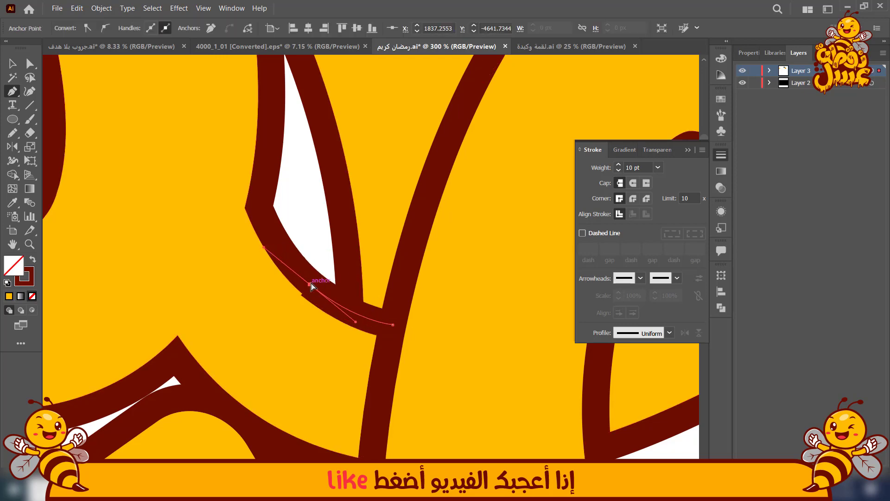
pyautogui.moveTo(312, 286); pyautogui.dragTo(305, 281)
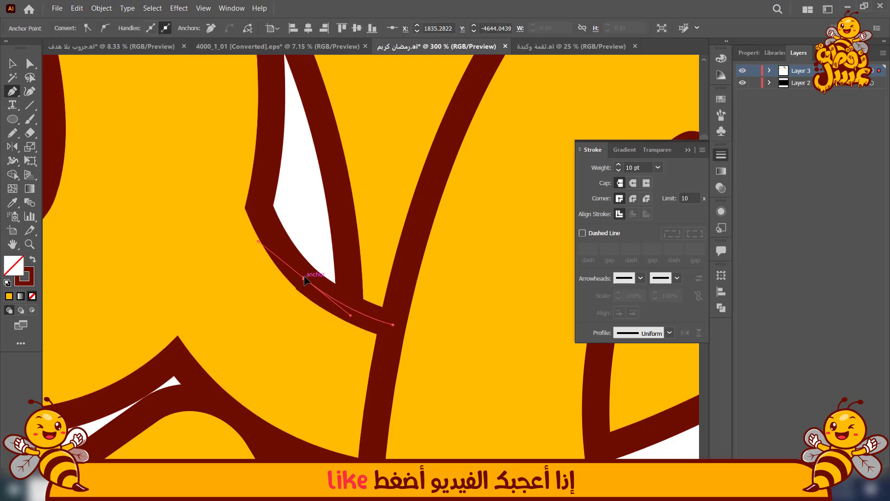
pyautogui.scroll(-5, 305, 281)
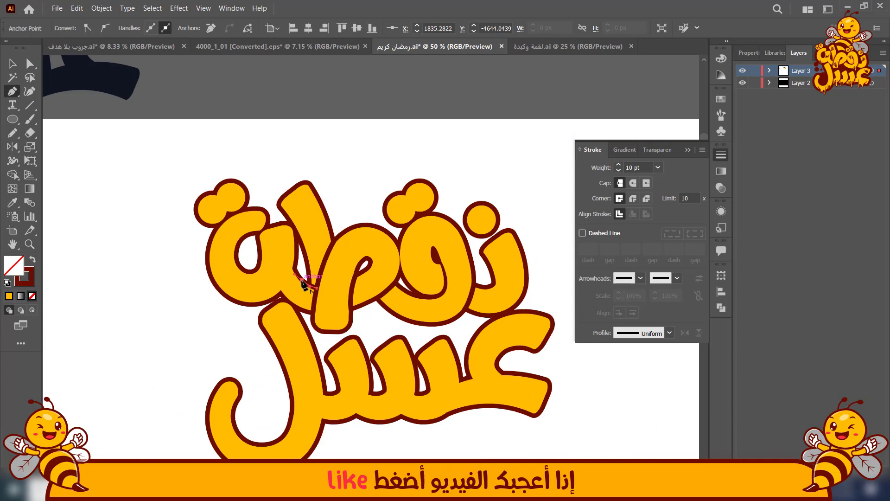
pyautogui.click(179, 369)
# Draw a curved Pen path separating ع from the first tooth of س, from the upper notch to the lower outline, and refine its handle
pyautogui.moveTo(198, 365); pyautogui.dragTo(148, 317)
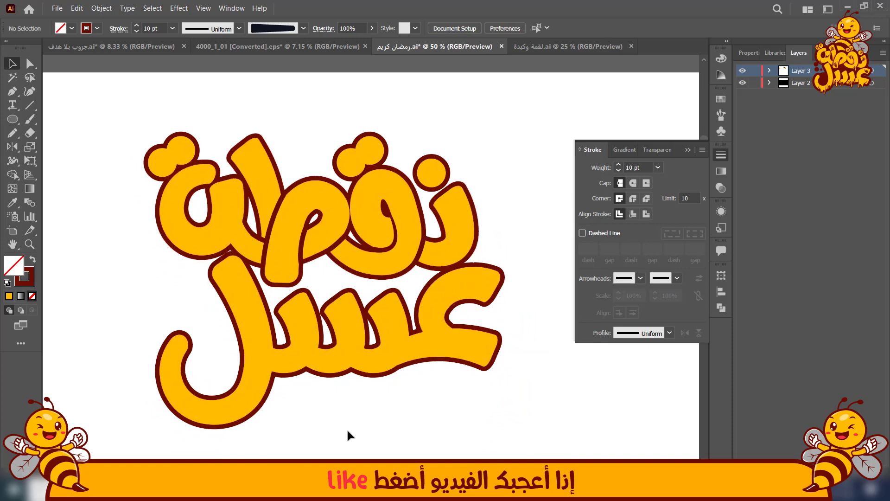
pyautogui.moveTo(343, 409); pyautogui.dragTo(280, 404)
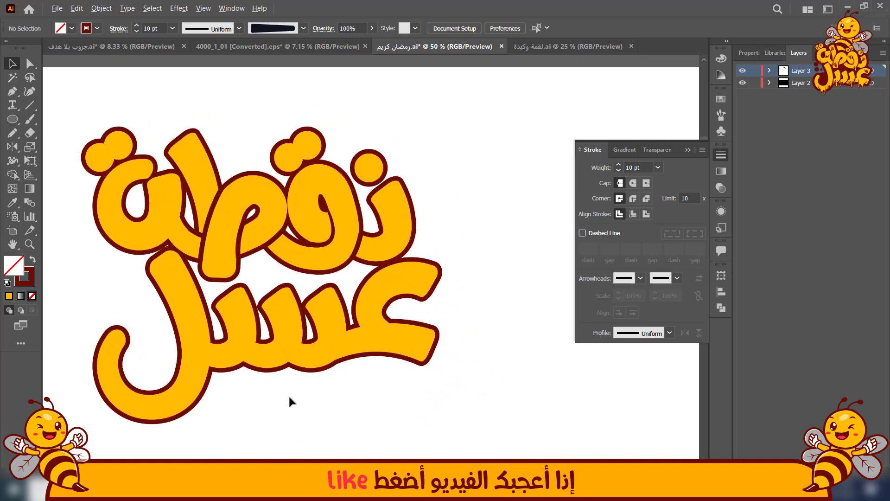
pyautogui.scroll(2, 289, 397)
pyautogui.moveTo(377, 403); pyautogui.dragTo(301, 445)
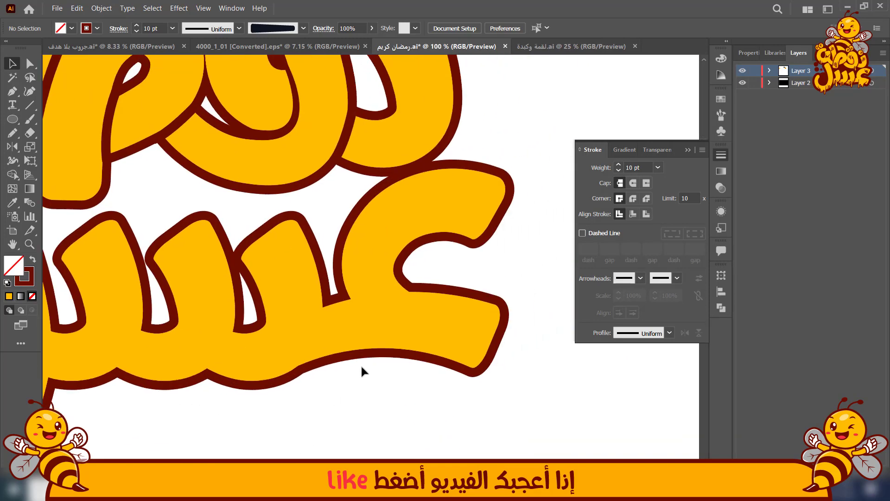
pyautogui.press('p')
pyautogui.scroll(1, 318, 367)
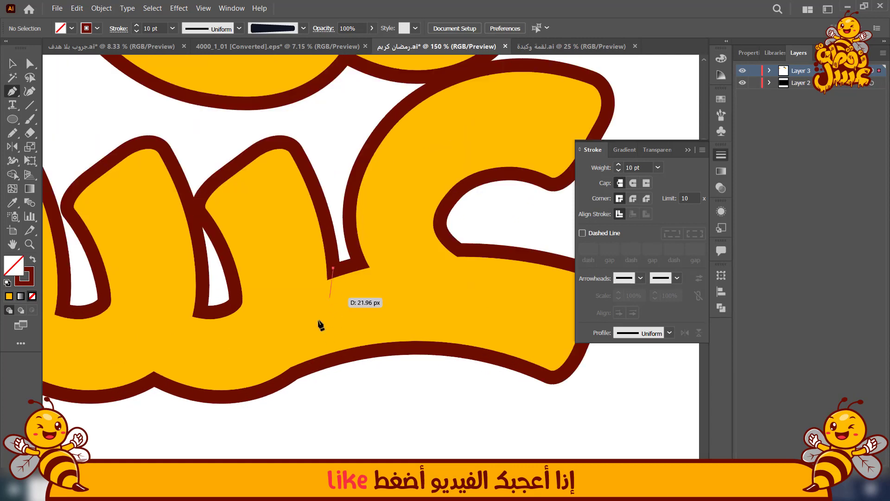
pyautogui.moveTo(294, 373); pyautogui.dragTo(265, 400)
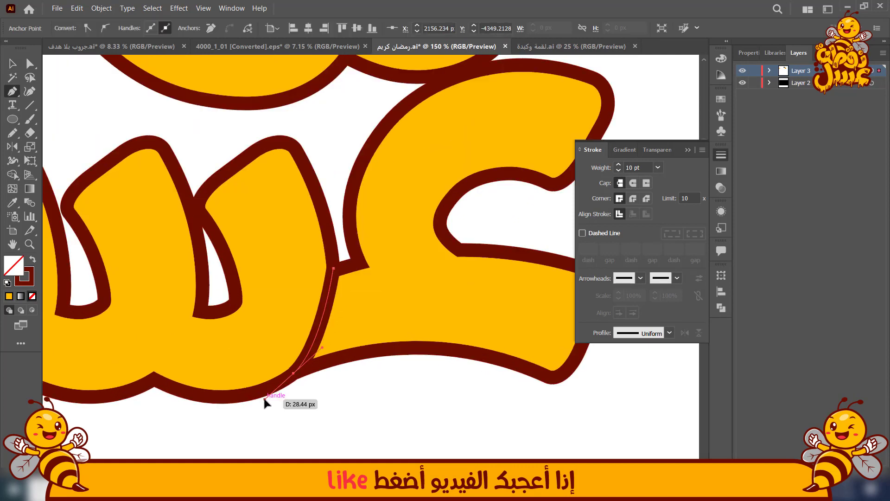
pyautogui.moveTo(322, 347); pyautogui.dragTo(335, 334)
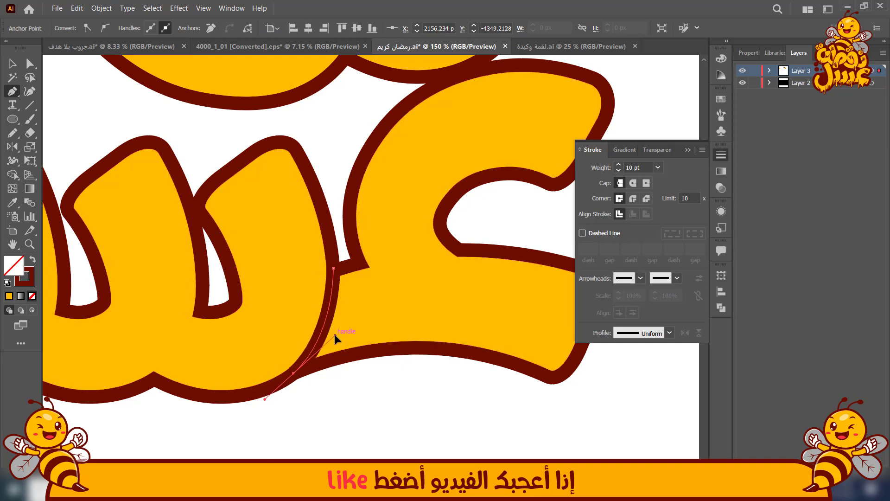
pyautogui.press('v')
pyautogui.click(380, 414)
pyautogui.moveTo(310, 432); pyautogui.dragTo(440, 392)
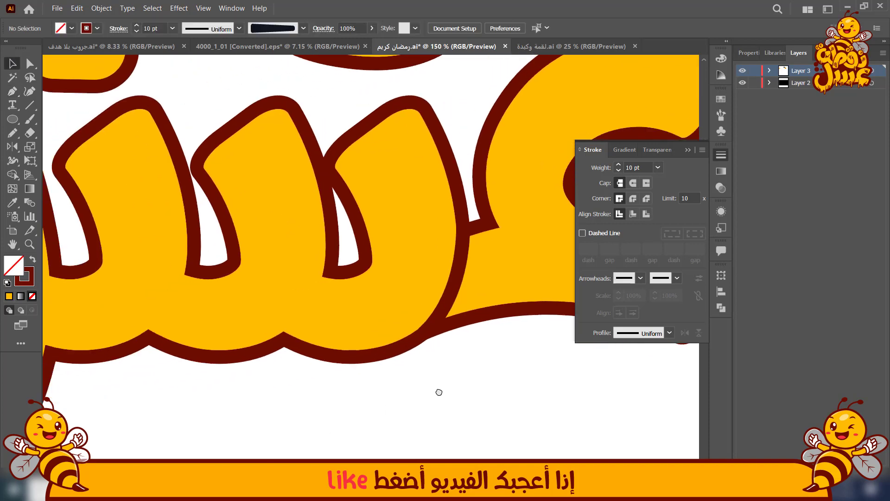
pyautogui.moveTo(452, 300); pyautogui.dragTo(307, 311)
pyautogui.hotkey('alt', 'shift')
pyautogui.moveTo(321, 237); pyautogui.dragTo(337, 237)
pyautogui.press('Delete')
# Draw a curved Pen path between the first and second teeth of س down to the lower cusp, nudging its upper anchor into the outline
pyautogui.press('p')
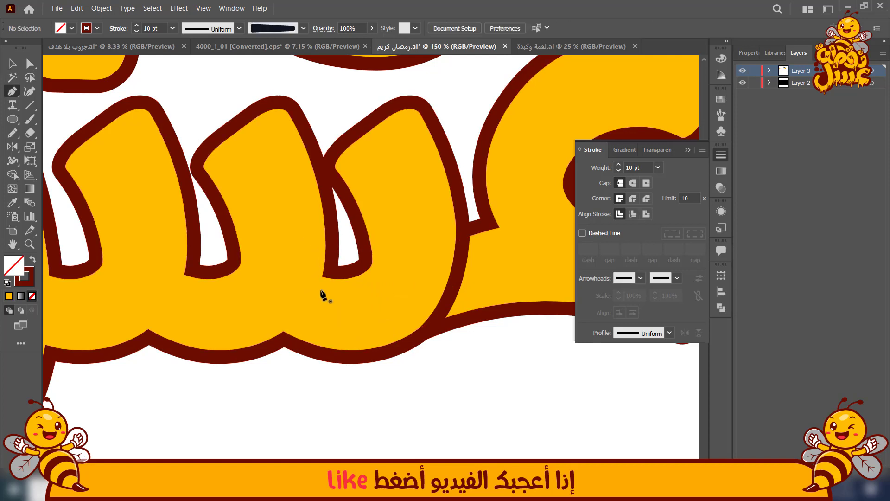
pyautogui.click(331, 269)
pyautogui.moveTo(278, 344); pyautogui.dragTo(326, 313)
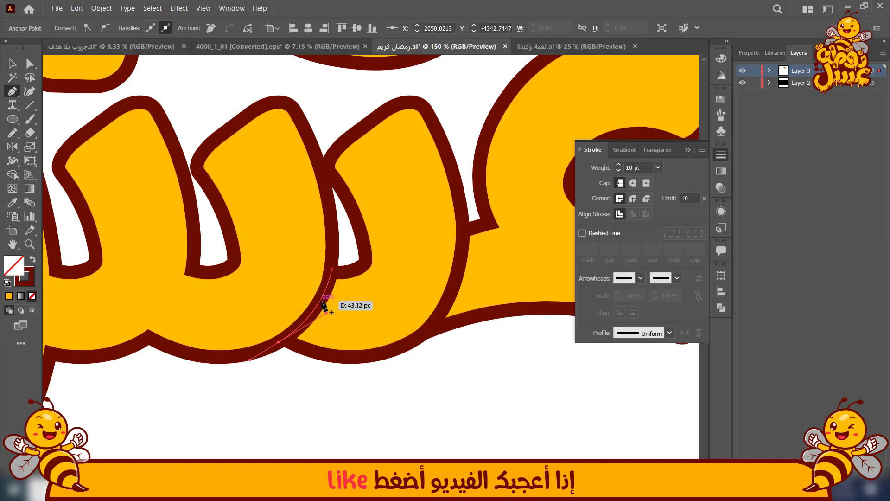
pyautogui.moveTo(336, 271); pyautogui.dragTo(330, 273)
pyautogui.moveTo(331, 273); pyautogui.dragTo(330, 272)
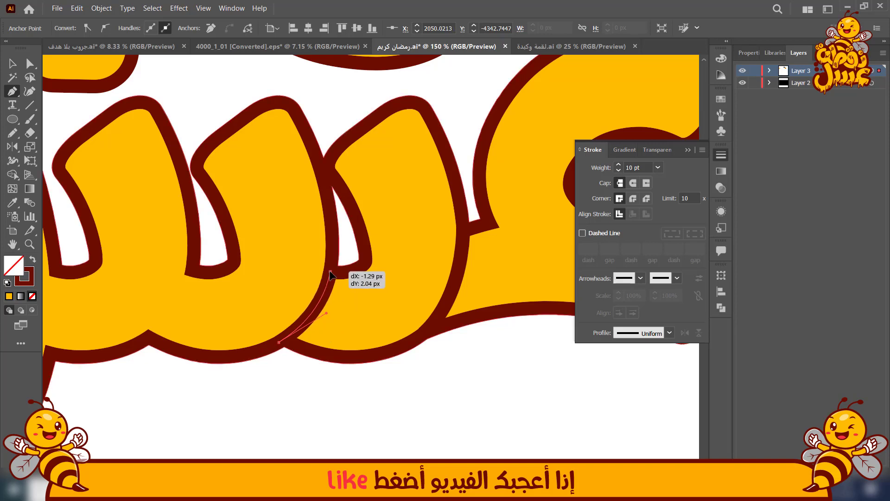
pyautogui.click(201, 410)
# Draw a curved Pen path between the second and third teeth of س, and adjust its lower anchor and handle to follow the outline
pyautogui.scroll(-2, 201, 410)
pyautogui.moveTo(203, 411); pyautogui.dragTo(349, 422)
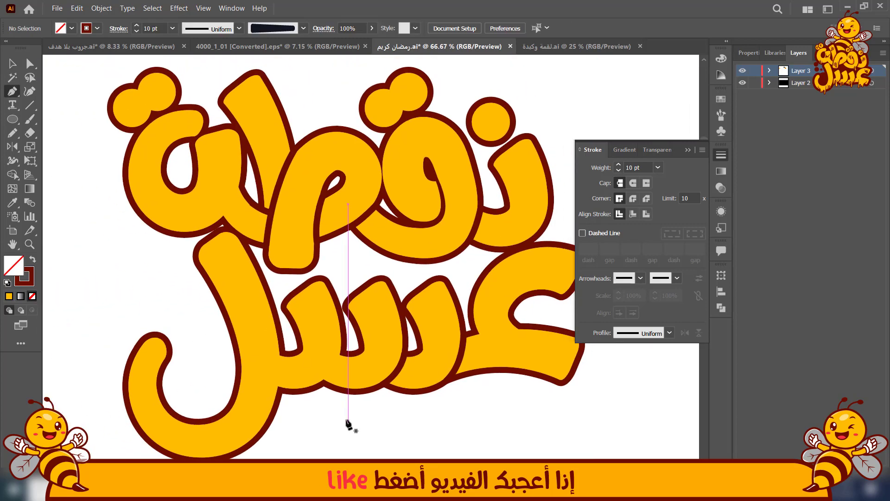
pyautogui.scroll(3, 348, 423)
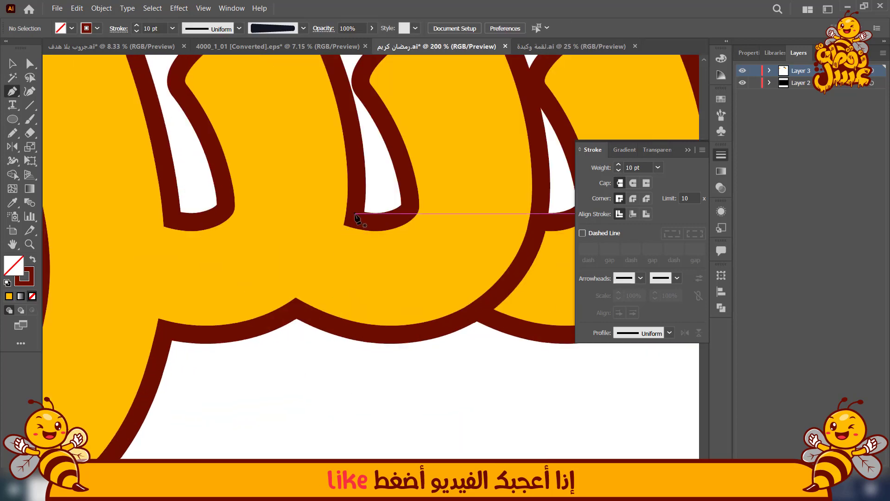
pyautogui.click(355, 213)
pyautogui.moveTo(251, 342); pyautogui.dragTo(244, 346)
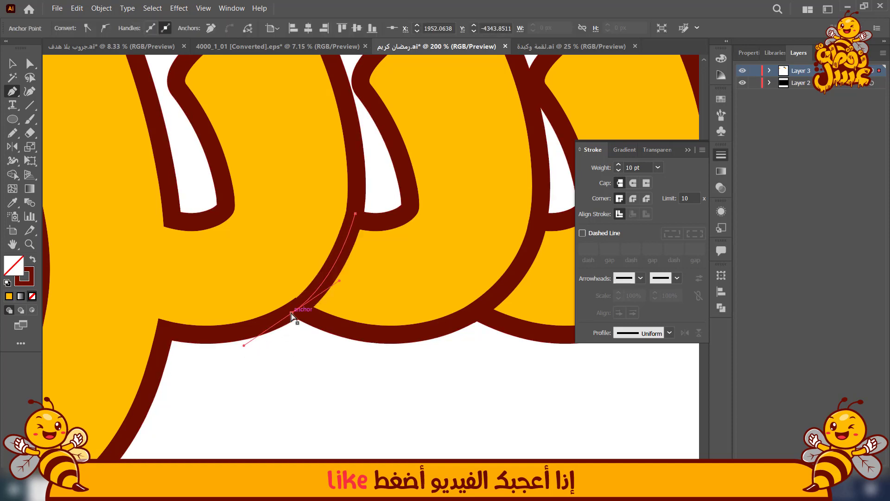
pyautogui.moveTo(291, 314); pyautogui.dragTo(288, 313)
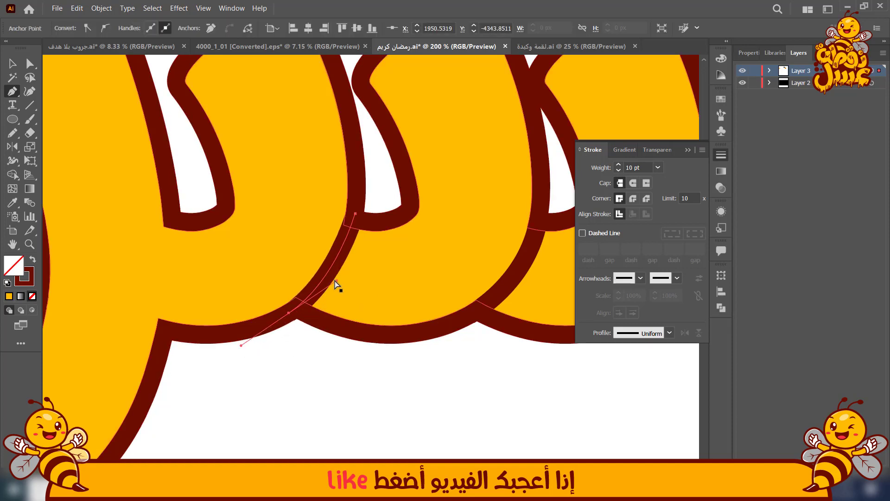
pyautogui.moveTo(348, 270); pyautogui.dragTo(353, 268)
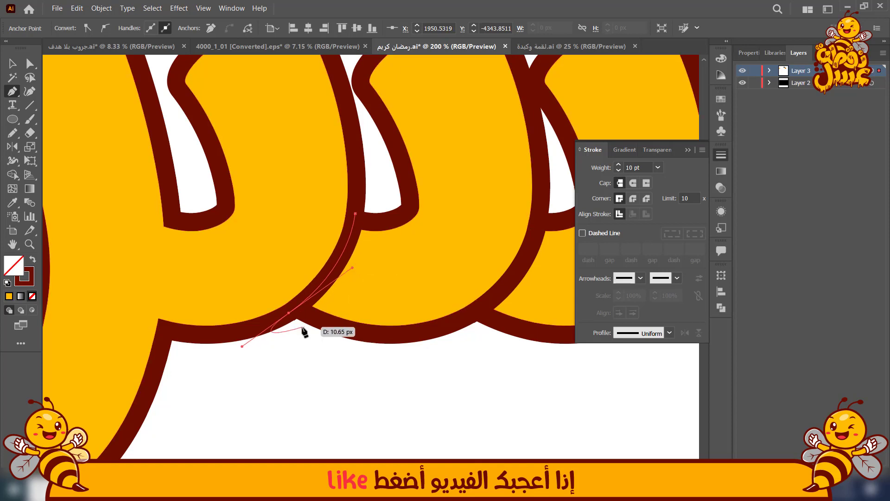
pyautogui.moveTo(198, 290); pyautogui.dragTo(301, 313)
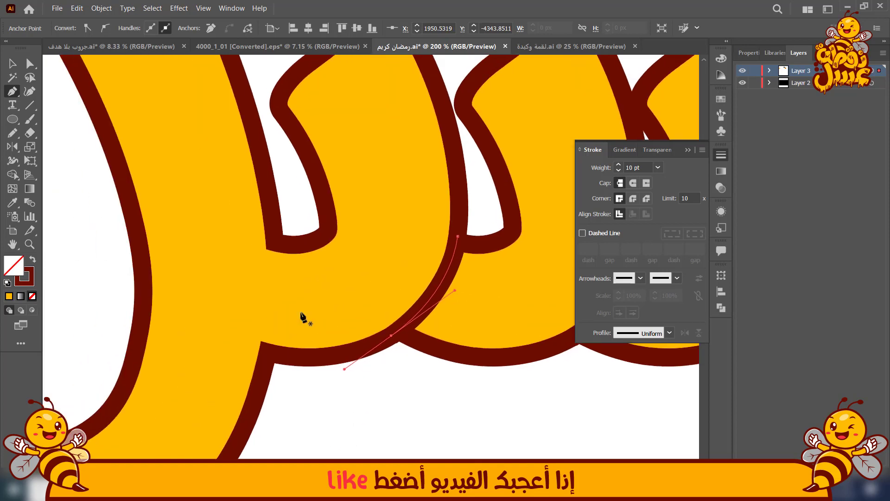
# Draw a curved Pen path separating the third tooth of س from ل, and adjust its anchors and handles to follow the outline
pyautogui.click(273, 237)
pyautogui.moveTo(252, 390); pyautogui.dragTo(242, 411)
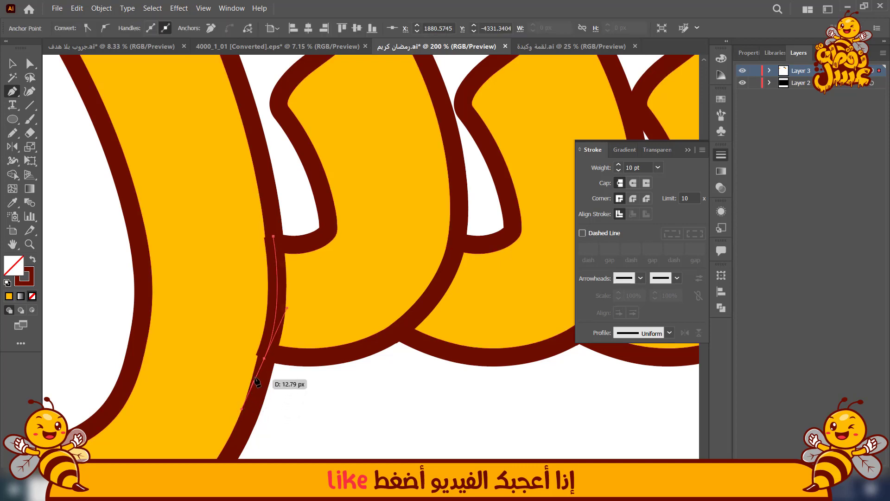
pyautogui.click(265, 359)
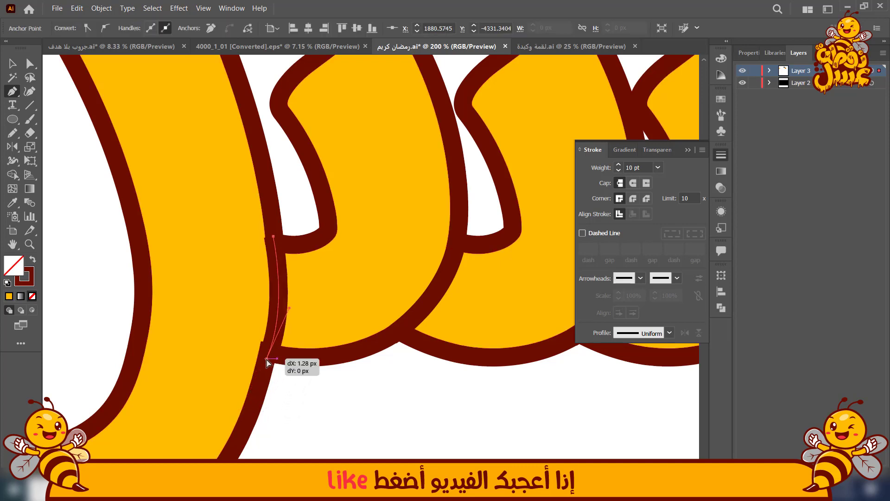
pyautogui.moveTo(286, 307); pyautogui.dragTo(286, 298)
pyautogui.moveTo(265, 360); pyautogui.dragTo(268, 346)
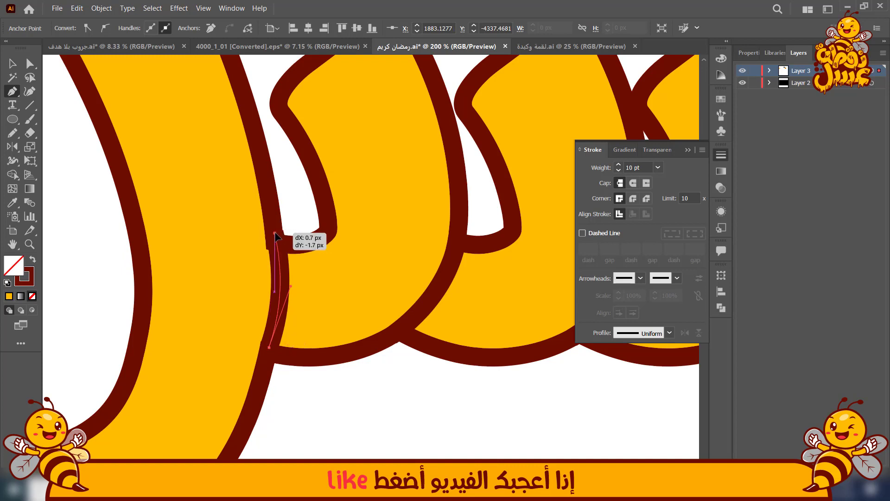
pyautogui.moveTo(275, 237)
pyautogui.mouseDown()
pyautogui.moveTo(274, 252)
pyautogui.moveTo(275, 243)
pyautogui.mouseUp()
pyautogui.moveTo(292, 290); pyautogui.dragTo(282, 280)
pyautogui.scroll(-5, 293, 322)
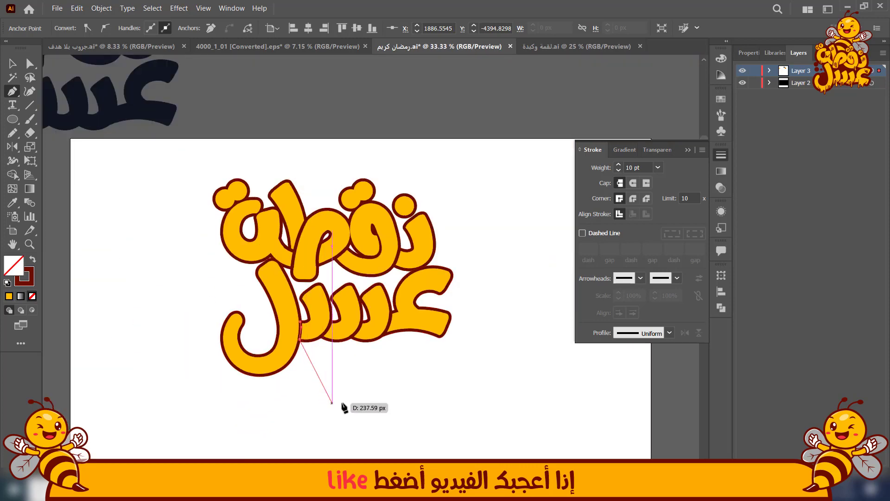
pyautogui.moveTo(357, 402); pyautogui.dragTo(315, 422)
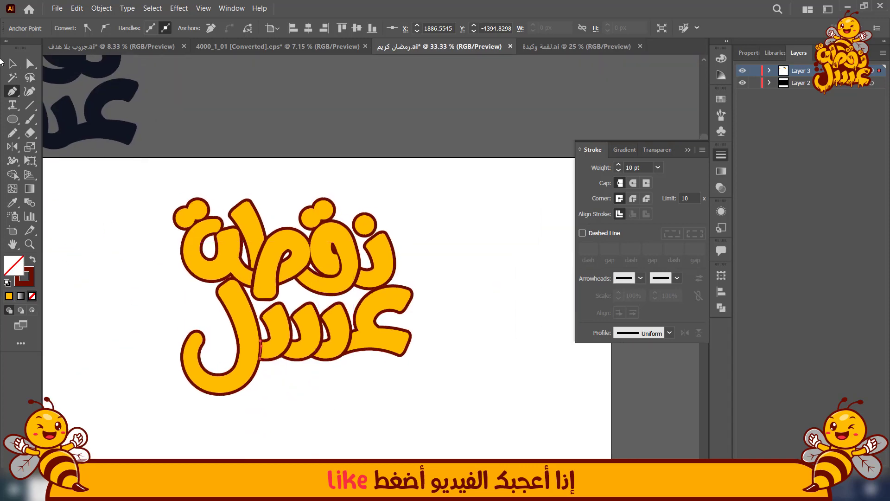
pyautogui.moveTo(113, 343); pyautogui.dragTo(72, 259)
# Start a Pen path for honey drips inside the tail end of ع, curve it down past the lower edge, and give it round caps
pyautogui.scroll(1, 332, 295)
pyautogui.moveTo(333, 295); pyautogui.dragTo(304, 332)
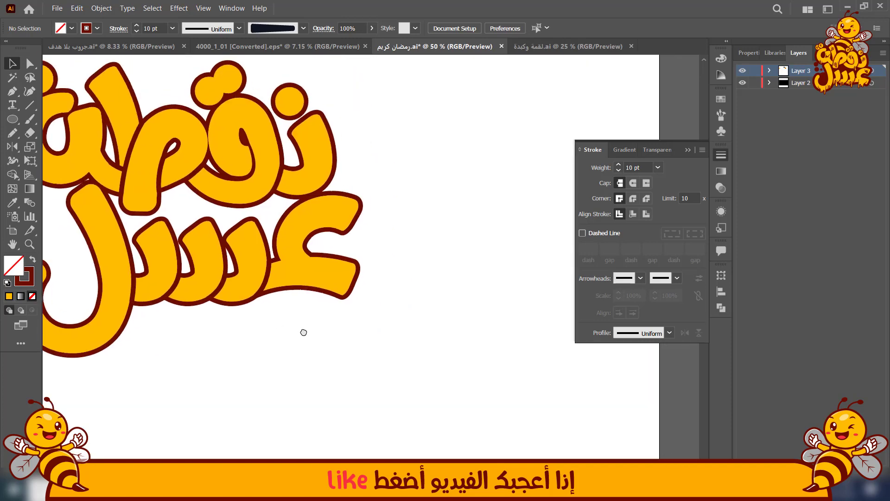
pyautogui.scroll(1, 324, 317)
pyautogui.scroll(1, 325, 319)
pyautogui.press('p')
pyautogui.scroll(2, 354, 318)
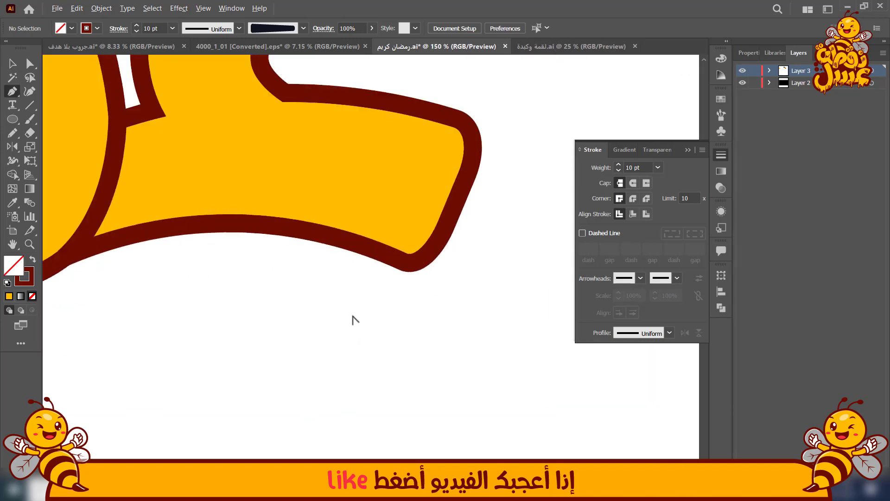
pyautogui.click(449, 208)
pyautogui.click(465, 230)
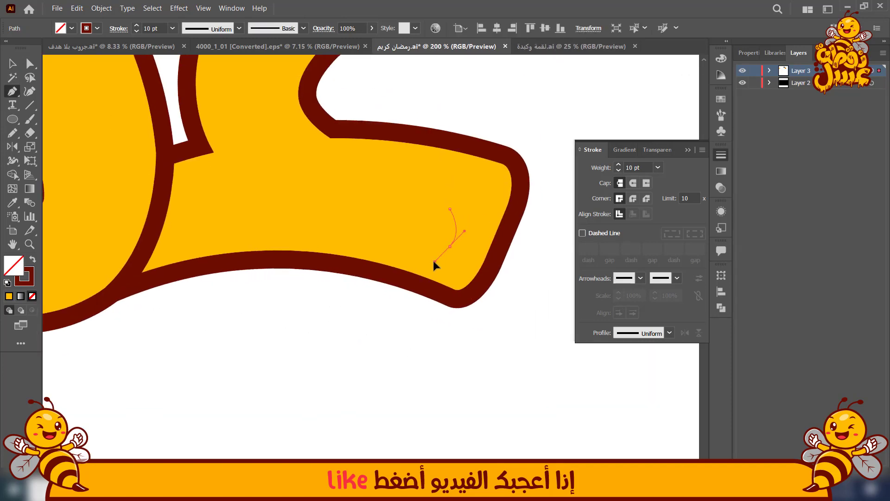
pyautogui.moveTo(433, 261); pyautogui.dragTo(402, 263)
pyautogui.moveTo(382, 336); pyautogui.dragTo(382, 337)
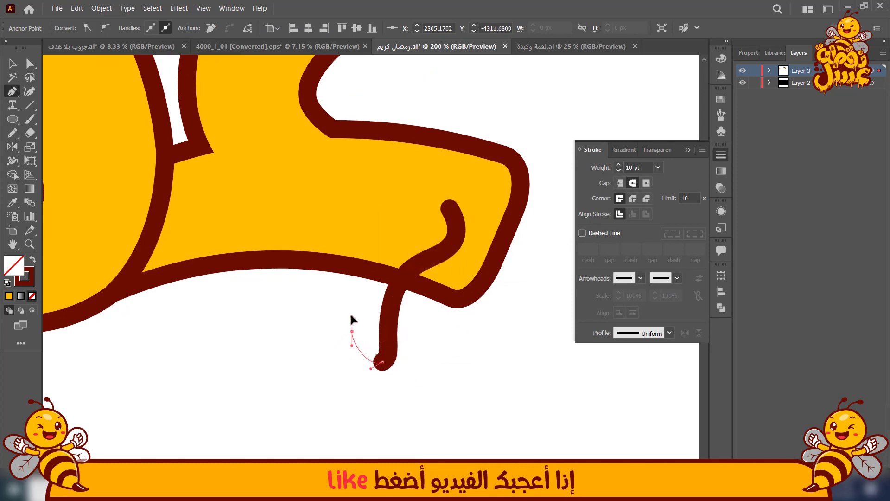
# Continue the drip path through two short drips and one long drip, curl its end inside ع, and give it round corners
pyautogui.moveTo(352, 316); pyautogui.dragTo(309, 347)
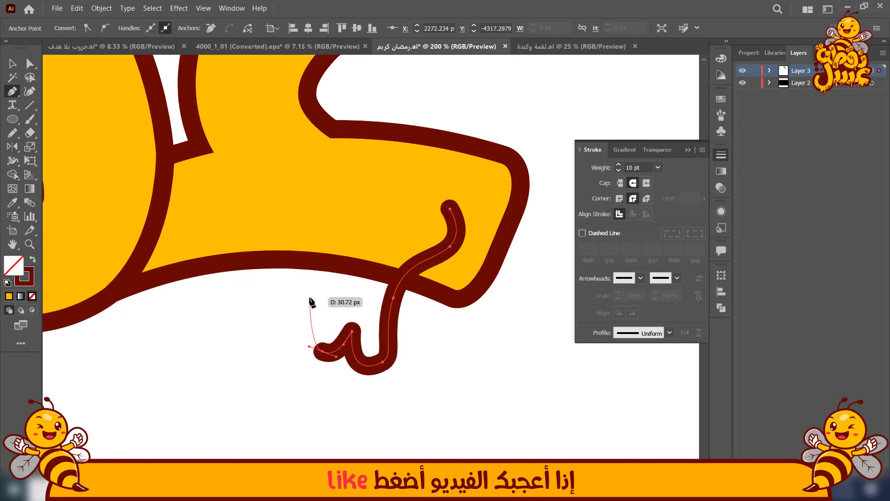
pyautogui.moveTo(306, 305); pyautogui.dragTo(281, 309)
pyautogui.moveTo(295, 404); pyautogui.dragTo(292, 406)
pyautogui.moveTo(262, 378); pyautogui.dragTo(262, 353)
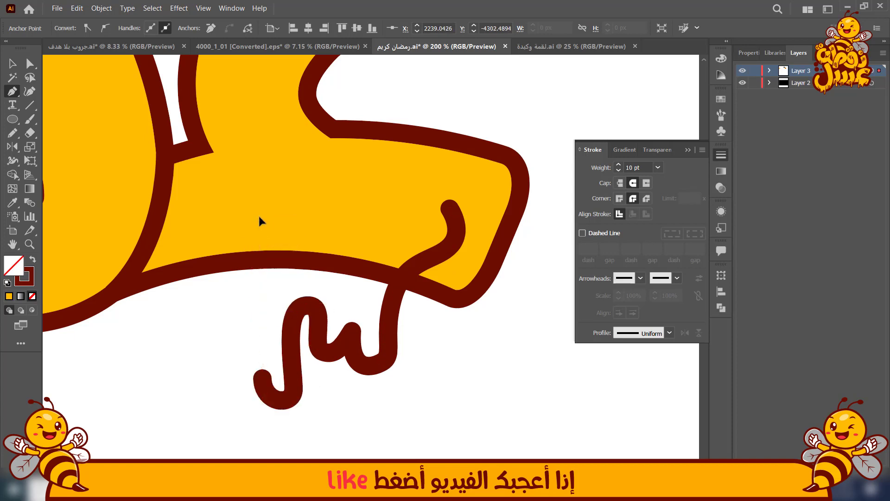
pyautogui.moveTo(259, 216); pyautogui.dragTo(268, 196)
pyautogui.moveTo(200, 214); pyautogui.dragTo(179, 265)
pyautogui.click(12, 64)
pyautogui.click(181, 352)
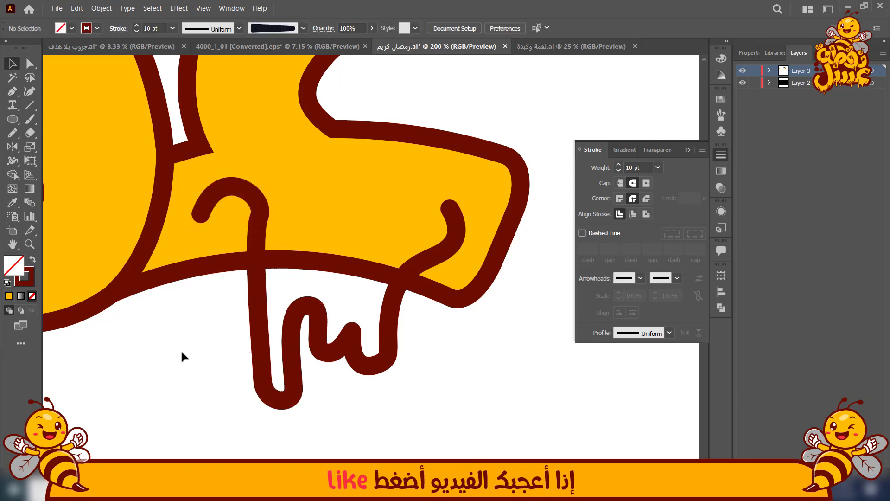
# Add Layer 4, select the drip stroke together with all similar paths, and move them onto the new layer
pyautogui.scroll(-1, 186, 355)
pyautogui.hscroll(-1, 218, 363)
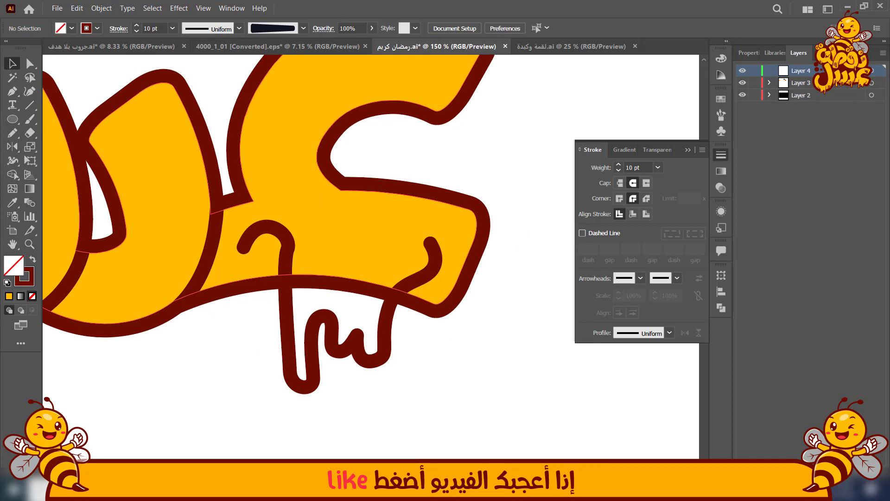
pyautogui.click(312, 334)
pyautogui.scroll(-3, 563, 116)
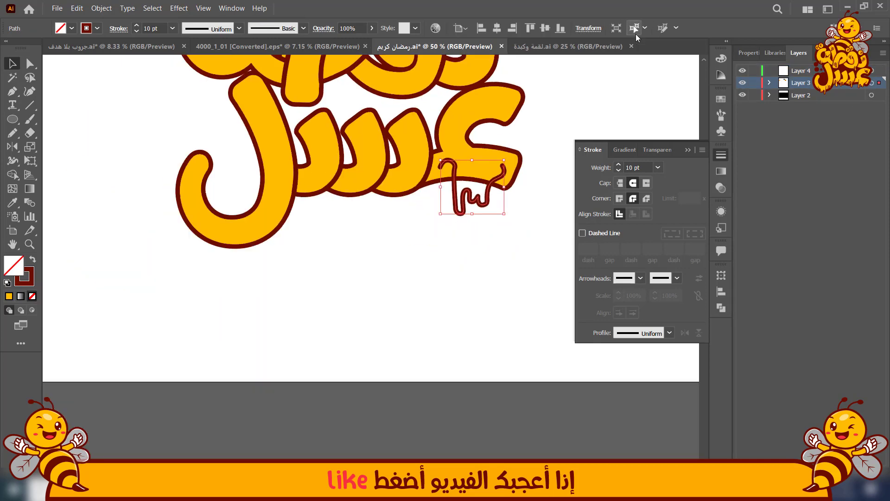
pyautogui.click(645, 27)
pyautogui.click(668, 77)
pyautogui.moveTo(593, 115); pyautogui.dragTo(588, 197)
pyautogui.moveTo(881, 82); pyautogui.dragTo(877, 70)
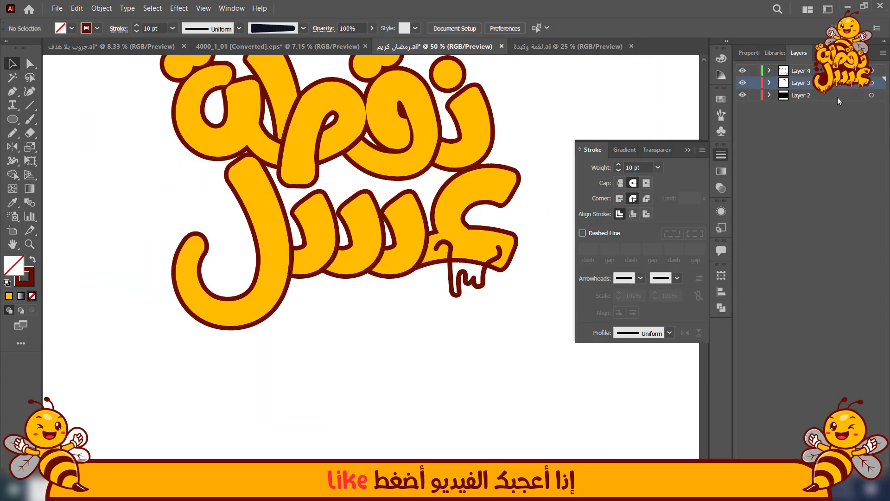
# Add Layer 5 between Layer 4 and Layer 3, and pick up the lettering's yellow fill without a stroke for the Pen tool
pyautogui.scroll(2, 535, 326)
pyautogui.click(396, 167)
pyautogui.click(466, 306)
pyautogui.moveTo(467, 307); pyautogui.dragTo(427, 371)
pyautogui.press('p')
pyautogui.scroll(2, 392, 343)
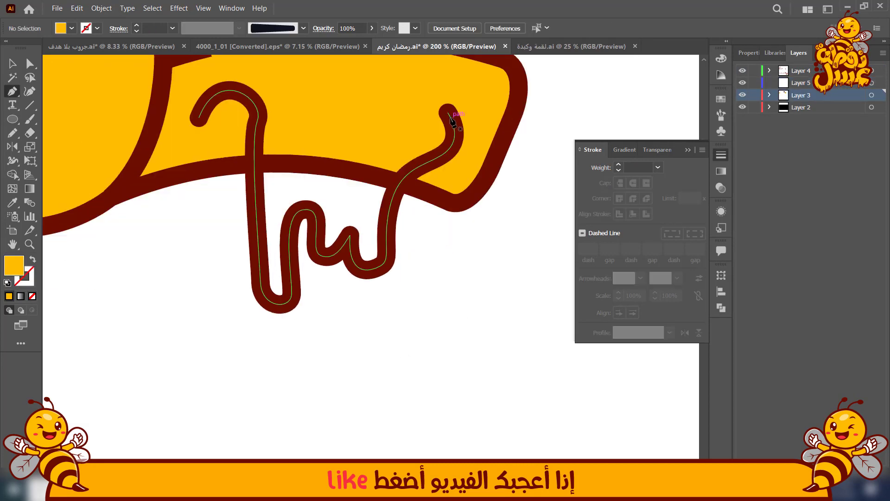
# Draw a yellow Pen shape that fills the drips under ع, tracing the middle of the drip stroke and overlapping the letter body
pyautogui.click(451, 123)
pyautogui.click(359, 128)
pyautogui.click(312, 132)
pyautogui.click(253, 135)
pyautogui.click(255, 266)
pyautogui.click(272, 296)
pyautogui.click(284, 301)
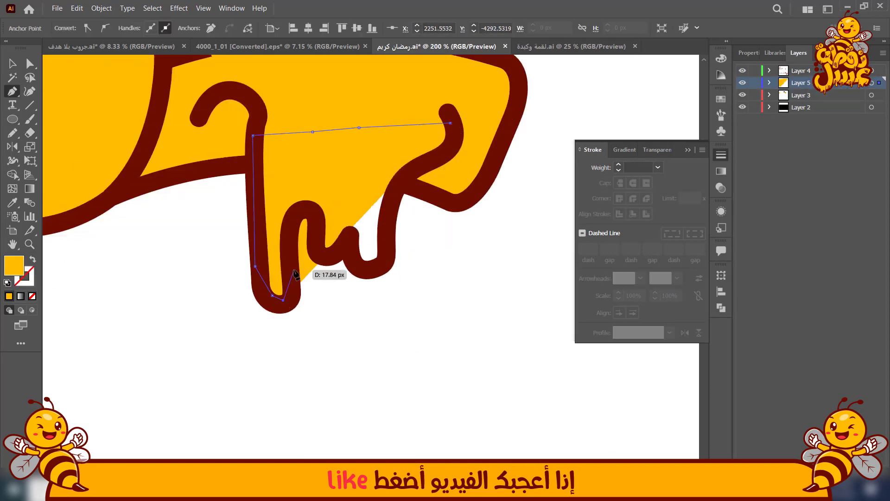
pyautogui.click(290, 257)
pyautogui.click(318, 241)
pyautogui.click(348, 239)
pyautogui.click(355, 264)
pyautogui.click(378, 267)
pyautogui.click(387, 254)
pyautogui.click(391, 194)
pyautogui.click(413, 170)
pyautogui.click(455, 147)
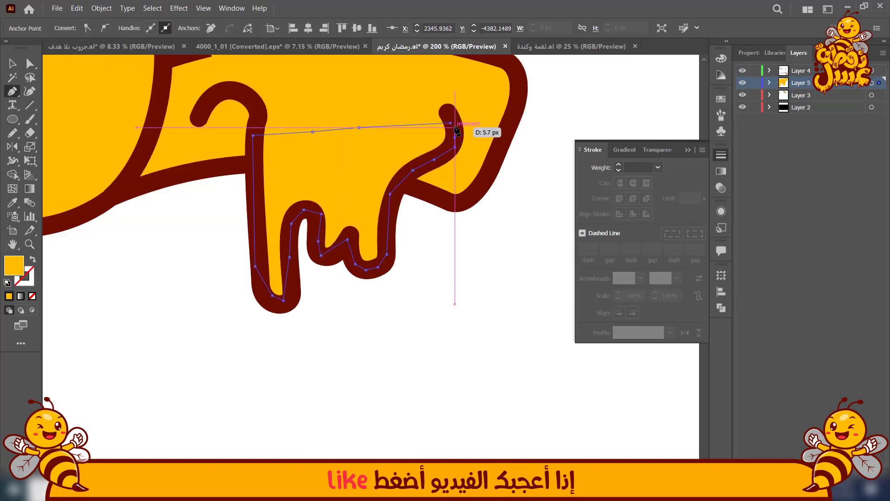
pyautogui.click(10, 64)
pyautogui.click(161, 286)
# Delete the curled end anchor beside the long drip under ع and pull the new stroke end up into the letter
pyautogui.scroll(-4, 161, 287)
pyautogui.moveTo(149, 298); pyautogui.dragTo(316, 381)
pyautogui.scroll(4, 352, 334)
pyautogui.click(302, 278)
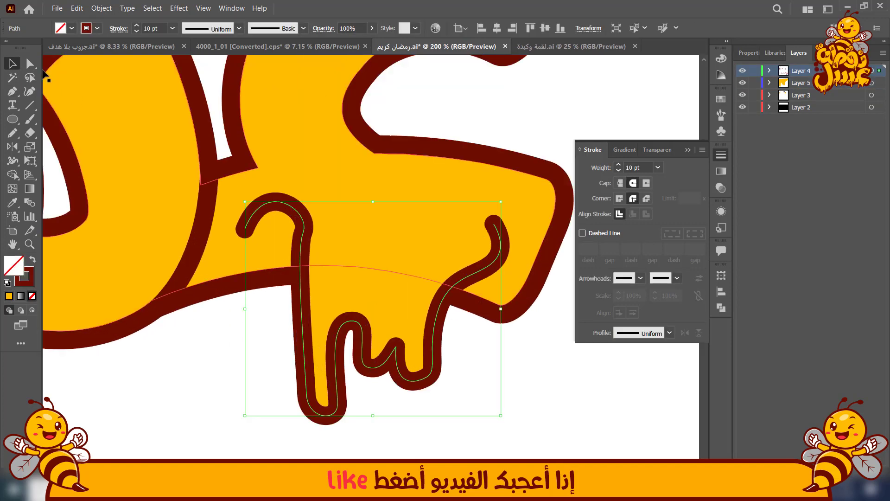
pyautogui.click(30, 64)
pyautogui.moveTo(246, 232); pyautogui.dragTo(253, 211)
pyautogui.hotkey('ctrl', 'z')
pyautogui.click(244, 231)
pyautogui.press('Delete')
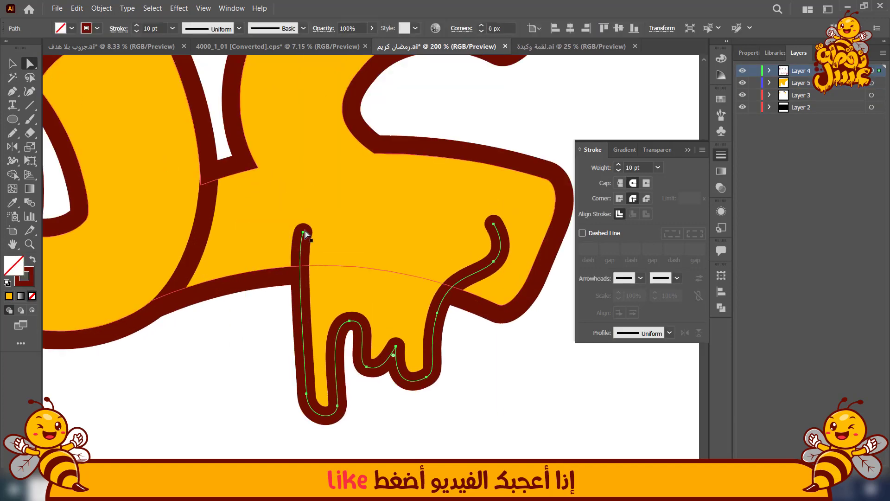
pyautogui.moveTo(303, 233); pyautogui.dragTo(308, 204)
# Set the drip stroke under ع to 7 pt, apply a tapered width profile, and narrow its other end with the Width tool
pyautogui.click(619, 171)
pyautogui.click(619, 171)
pyautogui.click(619, 170)
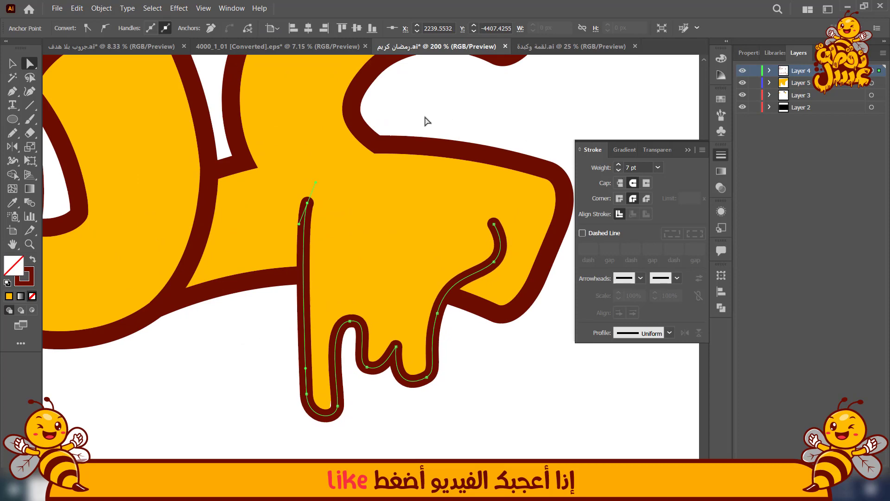
pyautogui.click(669, 333)
pyautogui.click(631, 215)
pyautogui.hotkey('shift', 'w')
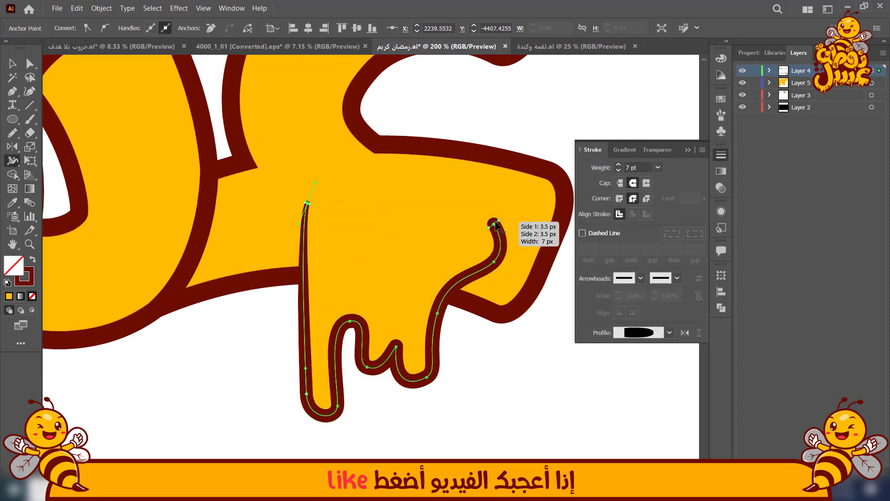
pyautogui.moveTo(495, 223); pyautogui.dragTo(494, 224)
pyautogui.press('v')
pyautogui.click(213, 333)
# Draw a second wavy Pen path under the first tooth of س, forming one long and one short drip with both ends inside the letter
pyautogui.hotkey('ctrl', '-')
pyautogui.hotkey('ctrl', '-')
pyautogui.moveTo(271, 347); pyautogui.dragTo(316, 356)
pyautogui.press('p')
pyautogui.scroll(1, 301, 345)
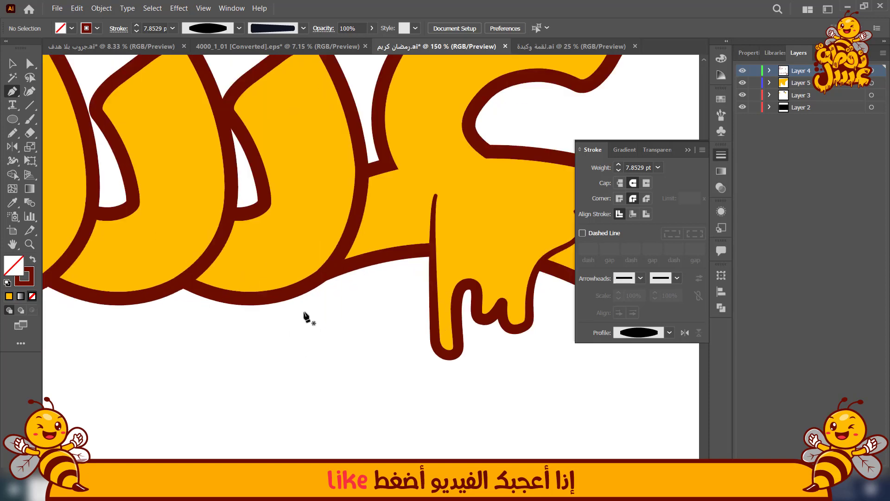
pyautogui.click(330, 218)
pyautogui.moveTo(319, 325); pyautogui.dragTo(327, 355)
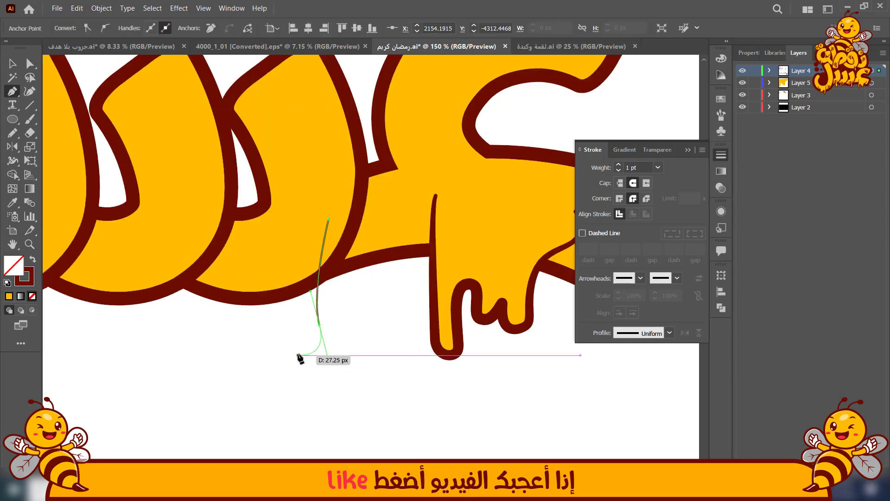
pyautogui.moveTo(291, 255); pyautogui.dragTo(282, 236)
pyautogui.moveTo(271, 282); pyautogui.dragTo(277, 293)
pyautogui.moveTo(261, 315); pyautogui.dragTo(250, 315)
pyautogui.moveTo(243, 259); pyautogui.dragTo(242, 240)
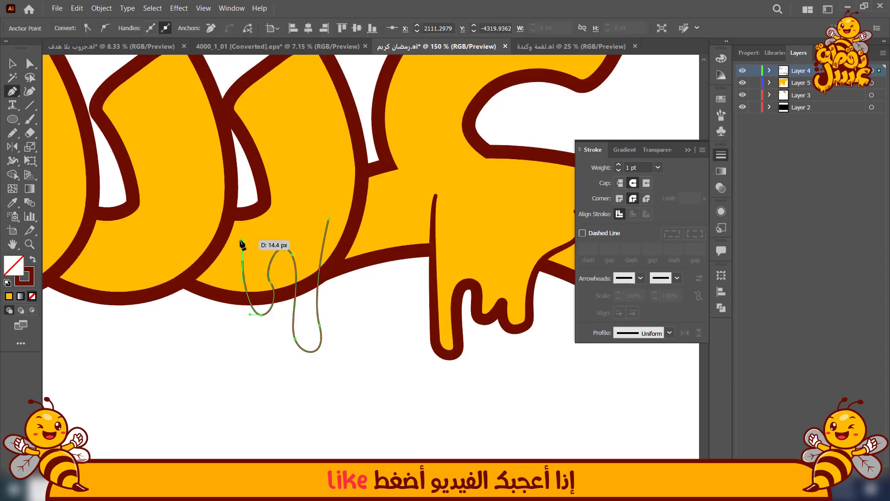
pyautogui.keyDown('ctrl'); pyautogui.click(334, 354); pyautogui.keyUp('ctrl')
# Smooth the curves of the drip stroke under ع with the Smooth tool
pyautogui.keyDown('ctrl'); pyautogui.click(435, 341); pyautogui.keyUp('ctrl')
pyautogui.moveTo(13, 133)
pyautogui.mouseDown()
pyautogui.moveTo(48, 146)
pyautogui.moveTo(56, 161)
pyautogui.mouseUp()
pyautogui.moveTo(435, 394); pyautogui.dragTo(328, 401)
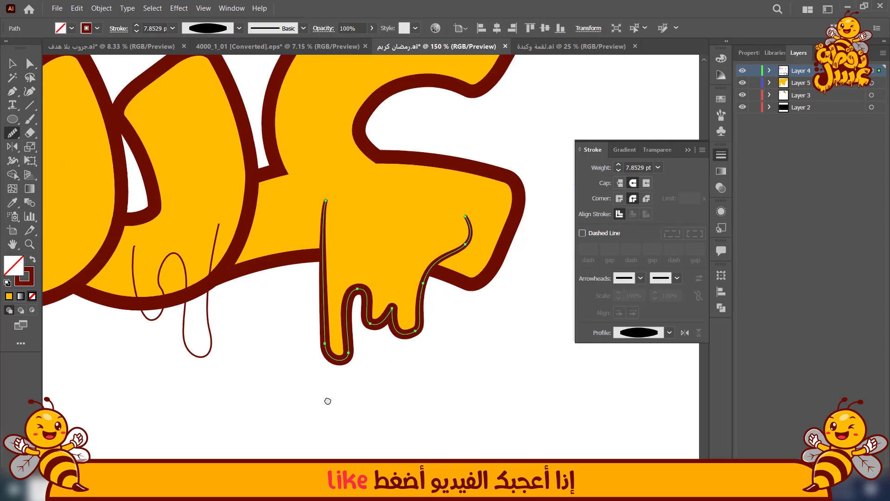
pyautogui.scroll(2, 328, 401)
pyautogui.moveTo(326, 313)
pyautogui.mouseDown()
pyautogui.moveTo(342, 329)
pyautogui.moveTo(369, 320)
pyautogui.mouseUp()
pyautogui.moveTo(389, 188); pyautogui.dragTo(413, 257)
pyautogui.moveTo(483, 279); pyautogui.dragTo(512, 251)
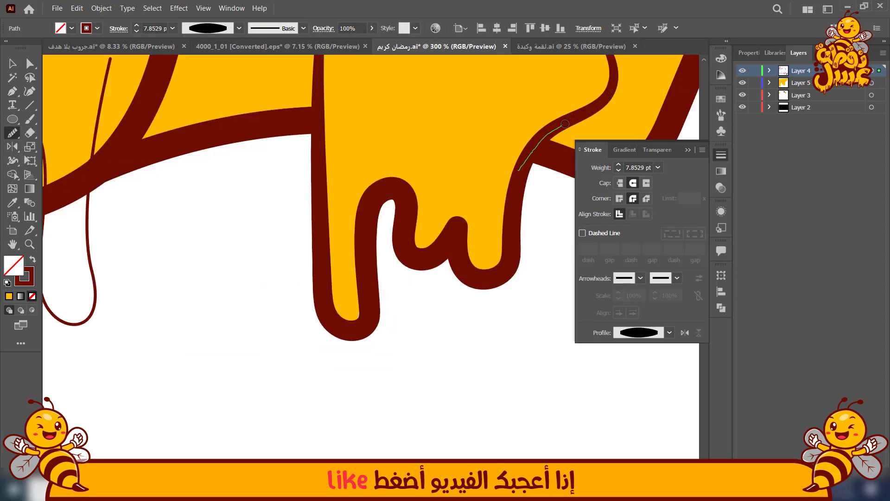
pyautogui.click(13, 64)
pyautogui.click(420, 335)
# Copy the stroke appearance of the drips under ع to the drip path under س with the Eyedropper, and smooth its curves
pyautogui.scroll(-3, 420, 335)
pyautogui.scroll(1, 289, 354)
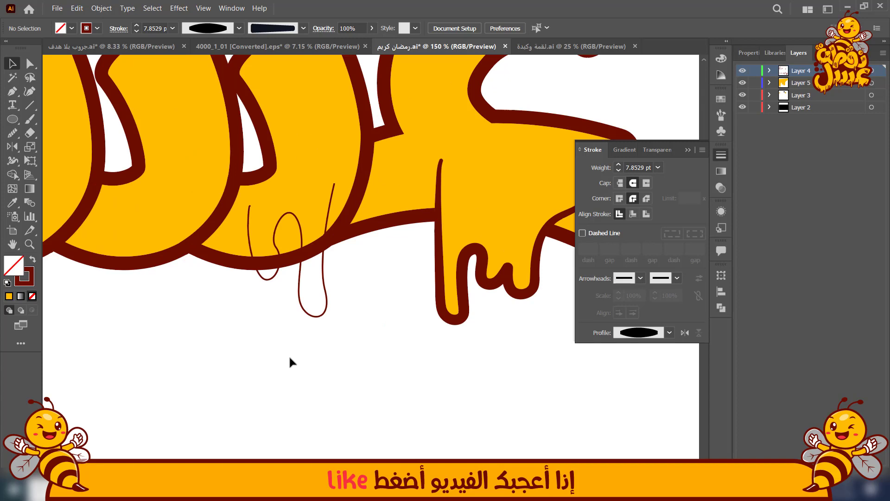
pyautogui.click(305, 311)
pyautogui.press('i')
pyautogui.click(443, 316)
pyautogui.click(19, 134)
pyautogui.hotkey('ctrl', '=')
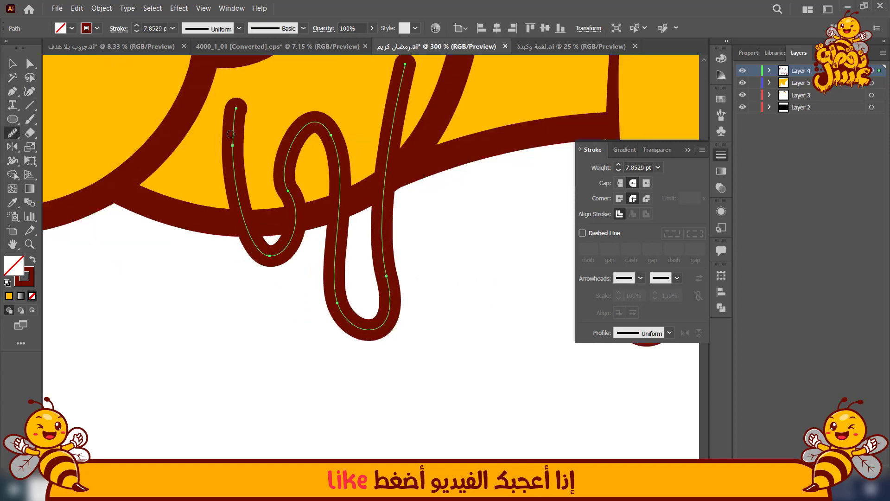
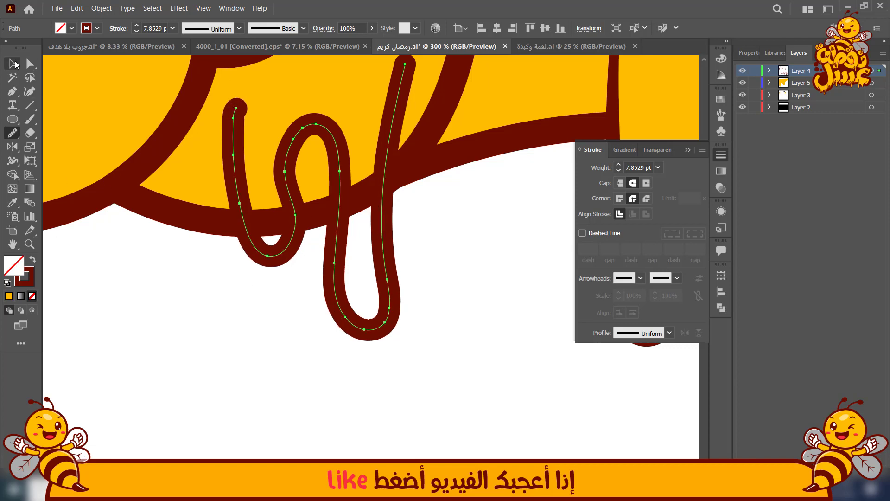
pyautogui.click(15, 65)
# Draw a yellow Pen shape on Layer 5 that fills the drips under the first tooth of س, tracing the middle of their stroke
pyautogui.click(515, 99)
pyautogui.click(499, 251)
pyautogui.press('p')
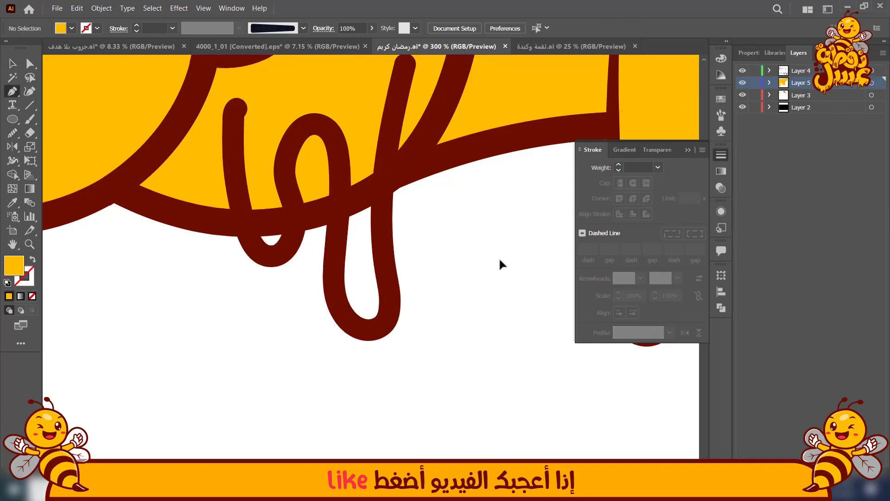
pyautogui.click(384, 131)
pyautogui.click(313, 126)
pyautogui.click(272, 134)
pyautogui.click(249, 150)
pyautogui.click(239, 166)
pyautogui.click(247, 233)
pyautogui.click(262, 253)
pyautogui.click(277, 255)
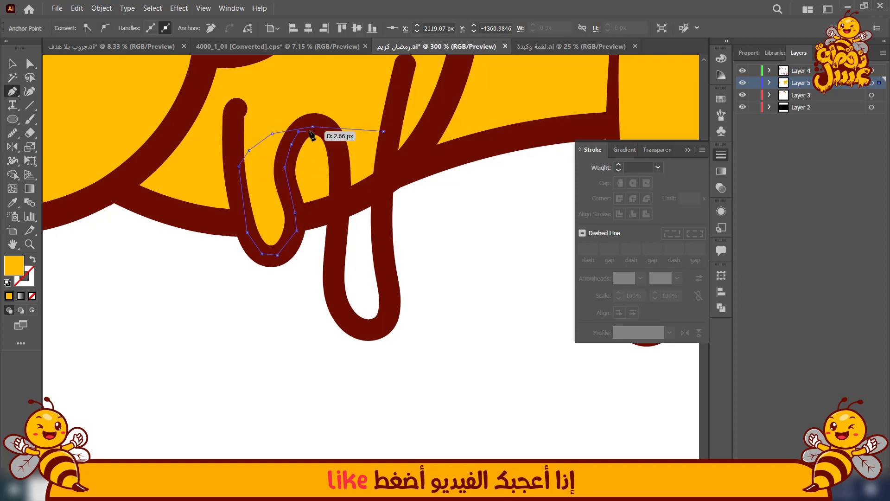
pyautogui.click(336, 283)
pyautogui.click(339, 307)
pyautogui.click(351, 323)
pyautogui.click(375, 326)
pyautogui.click(389, 322)
pyautogui.click(383, 132)
pyautogui.scroll(-3, 469, 230)
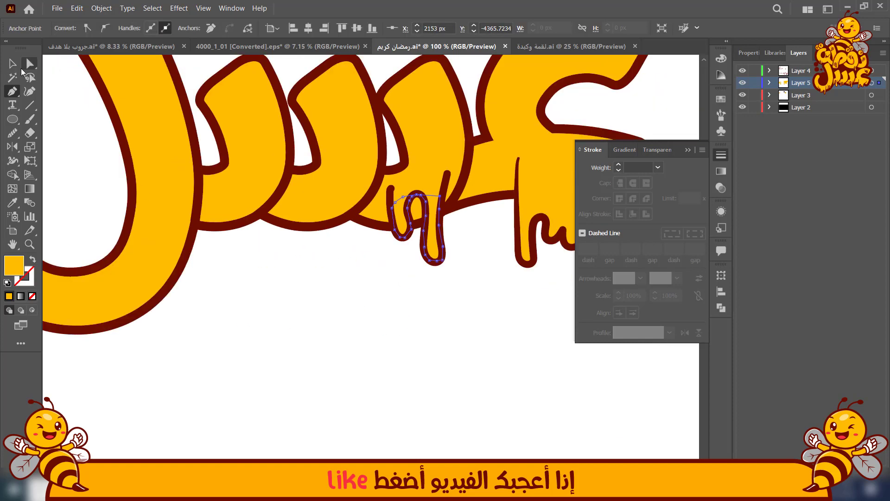
pyautogui.click(14, 64)
pyautogui.click(420, 335)
# Duplicate the drips under س with their yellow fill to the empty area below the letters, and mirror the copy left to right
pyautogui.scroll(-1, 420, 335)
pyautogui.moveTo(421, 335); pyautogui.dragTo(285, 434)
pyautogui.scroll(2, 330, 403)
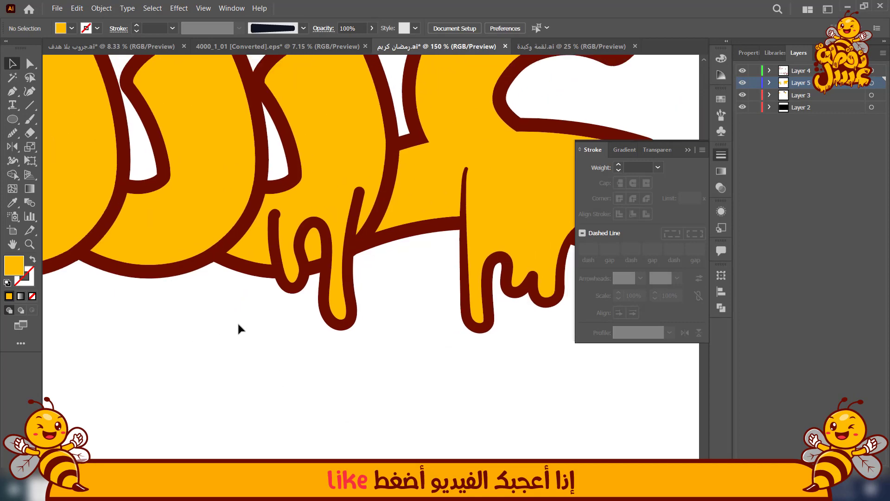
pyautogui.moveTo(285, 340); pyautogui.dragTo(221, 399)
pyautogui.moveTo(220, 399); pyautogui.dragTo(321, 386)
pyautogui.rightClick(317, 349)
pyautogui.moveTo(359, 288)
pyautogui.click(448, 324)
pyautogui.press('Return')
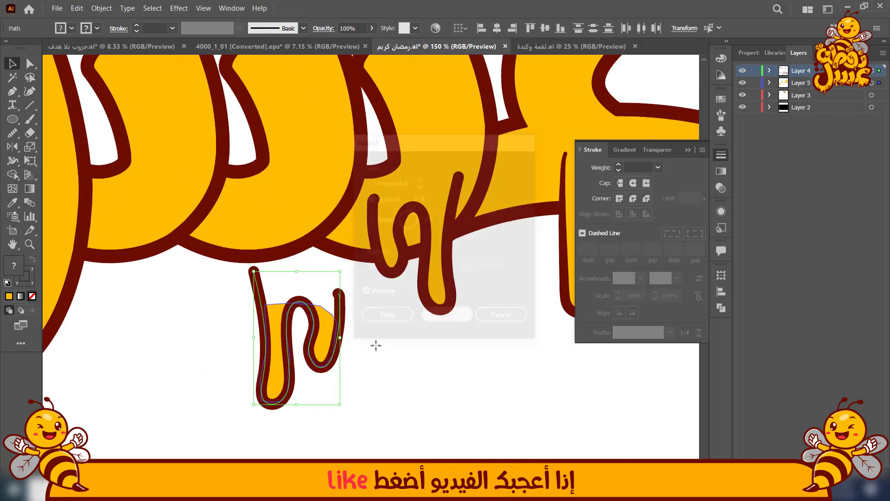
# Scale down the mirrored drips with their yellow fill and place them under the second tooth of س
pyautogui.moveTo(299, 355); pyautogui.dragTo(272, 351)
pyautogui.moveTo(307, 320); pyautogui.dragTo(231, 267)
pyautogui.moveTo(308, 333); pyautogui.dragTo(285, 298)
pyautogui.moveTo(241, 264); pyautogui.dragTo(245, 281)
pyautogui.click(195, 325)
pyautogui.scroll(-2, 192, 320)
pyautogui.moveTo(193, 376); pyautogui.dragTo(338, 380)
pyautogui.scroll(1, 376, 363)
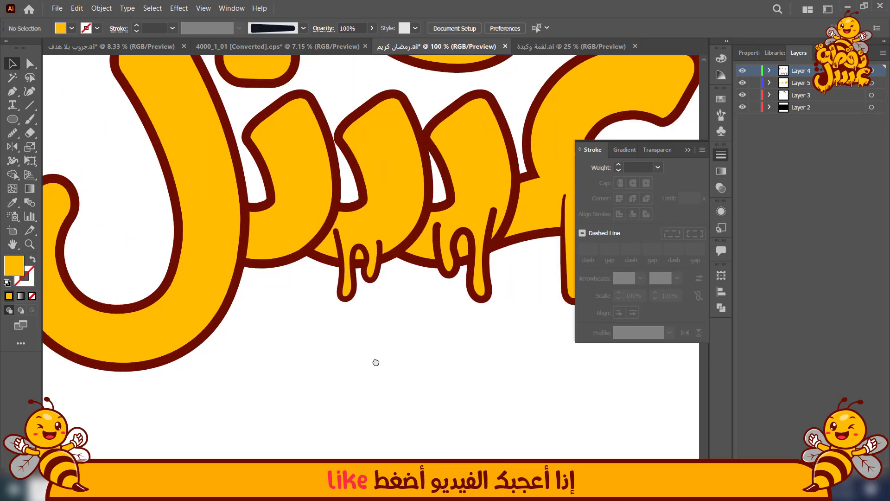
# Duplicate the drips with their yellow fill onto the lower right curve of ل, adjusting their size and position to the outline
pyautogui.moveTo(468, 344); pyautogui.dragTo(379, 357)
pyautogui.scroll(-2, 378, 358)
pyautogui.moveTo(466, 321); pyautogui.dragTo(196, 374)
pyautogui.click(245, 401)
pyautogui.moveTo(247, 403); pyautogui.dragTo(286, 378)
pyautogui.scroll(2, 287, 377)
pyautogui.moveTo(353, 311); pyautogui.dragTo(474, 209)
pyautogui.moveTo(451, 205); pyautogui.dragTo(294, 282)
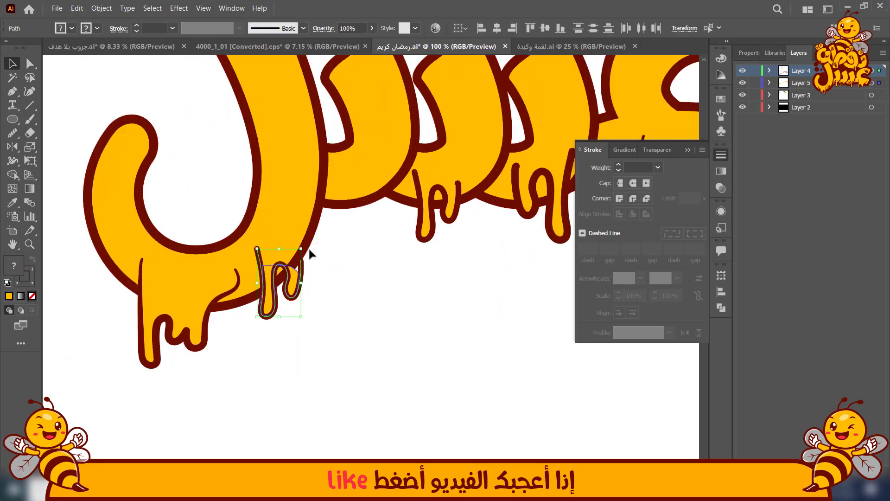
pyautogui.moveTo(301, 248)
pyautogui.mouseDown()
pyautogui.moveTo(307, 240)
pyautogui.moveTo(292, 258)
pyautogui.moveTo(298, 236)
pyautogui.mouseUp()
pyautogui.moveTo(288, 267); pyautogui.dragTo(289, 261)
pyautogui.click(295, 344)
# Duplicate the drip stroke from under the first tooth of س onto the upper stem of ل and apply the tapered elliptical width profile
pyautogui.scroll(-2, 295, 343)
pyautogui.moveTo(295, 344); pyautogui.dragTo(345, 376)
pyautogui.scroll(1, 425, 336)
pyautogui.moveTo(482, 285)
pyautogui.mouseDown()
pyautogui.moveTo(466, 232)
pyautogui.moveTo(284, 188)
pyautogui.mouseUp()
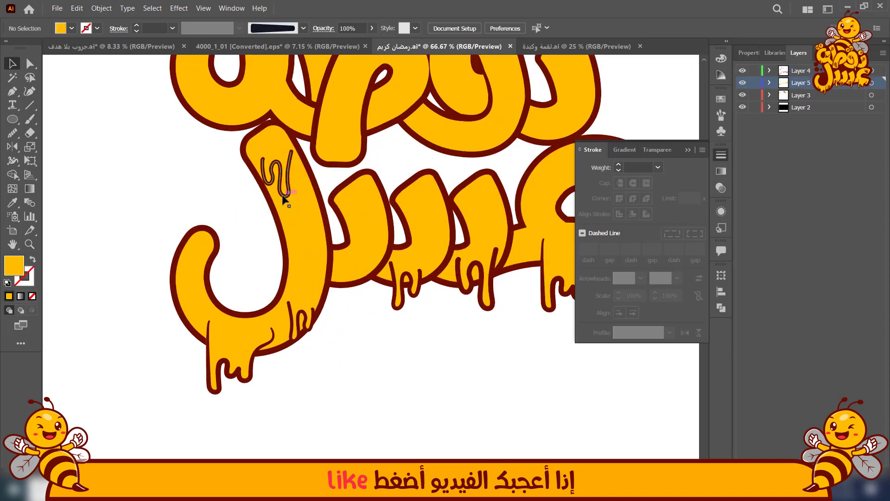
pyautogui.click(621, 218)
pyautogui.click(302, 428)
# Apply the tapered elliptical width profile to the drip strokes on the lower curve of ل and under the first two teeth of س
pyautogui.click(297, 325)
pyautogui.click(670, 333)
pyautogui.click(624, 217)
pyautogui.click(426, 414)
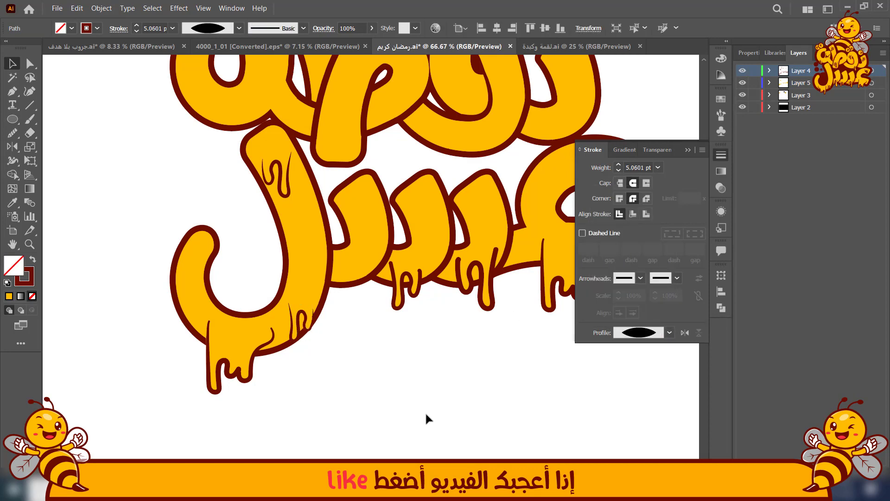
pyautogui.moveTo(424, 313); pyautogui.dragTo(356, 351)
pyautogui.click(346, 331)
pyautogui.click(670, 333)
pyautogui.click(624, 216)
pyautogui.click(427, 448)
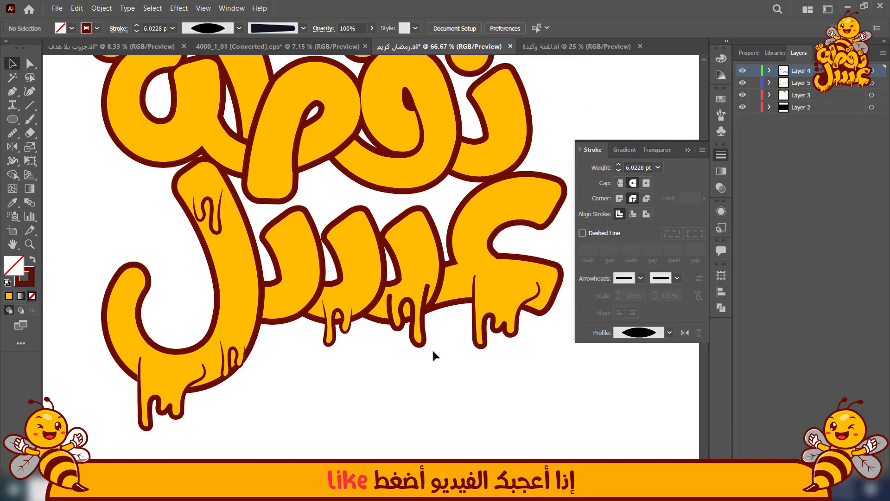
pyautogui.click(424, 342)
pyautogui.click(670, 333)
pyautogui.click(624, 216)
pyautogui.click(414, 444)
# Adjust the yellow fill anchors at the tapered drip ends under the second tooth of س and on the lower curve of ل
pyautogui.scroll(-1, 413, 442)
pyautogui.scroll(1, 359, 390)
pyautogui.moveTo(360, 390); pyautogui.dragTo(307, 422)
pyautogui.scroll(1, 305, 403)
pyautogui.press('p')
pyautogui.hotkey('ctrl', '+')
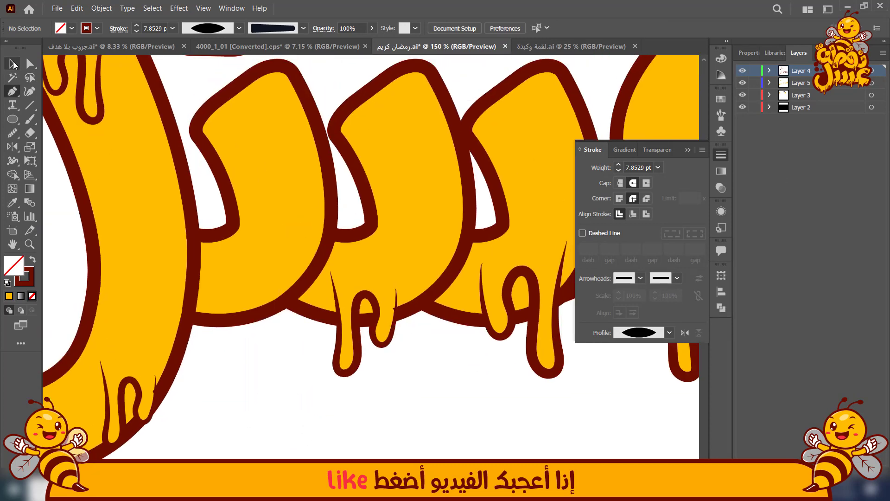
pyautogui.press('a')
pyautogui.click(383, 314)
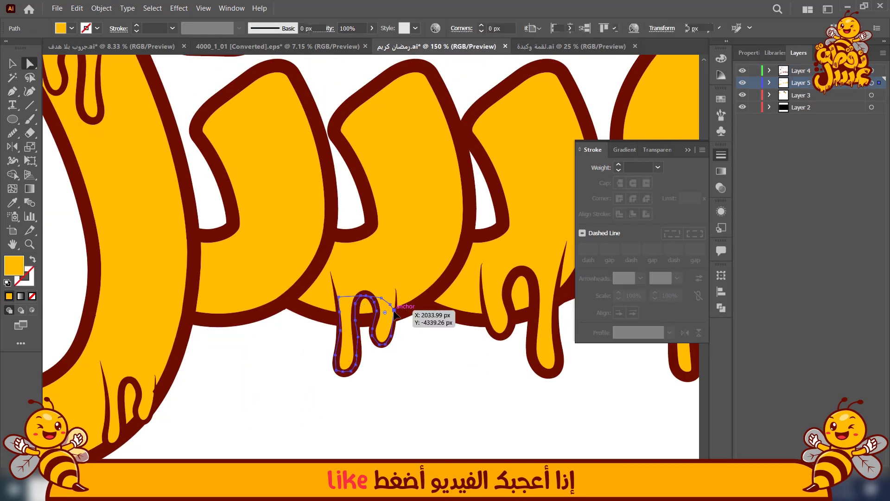
pyautogui.click(156, 399)
pyautogui.moveTo(154, 394); pyautogui.dragTo(154, 386)
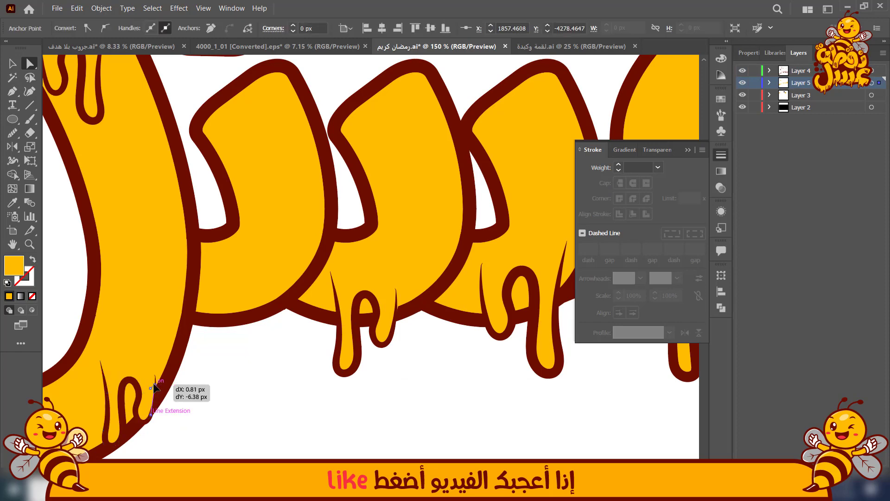
pyautogui.click(238, 395)
# Draw a wavy open drip path with the Pen across the lower edge of the upper arm of ع
pyautogui.scroll(-2, 243, 387)
pyautogui.moveTo(287, 419); pyautogui.dragTo(186, 366)
pyautogui.scroll(2, 357, 375)
pyautogui.moveTo(403, 288)
pyautogui.mouseDown()
pyautogui.moveTo(427, 296)
pyautogui.moveTo(424, 346)
pyautogui.mouseUp()
pyautogui.press('p')
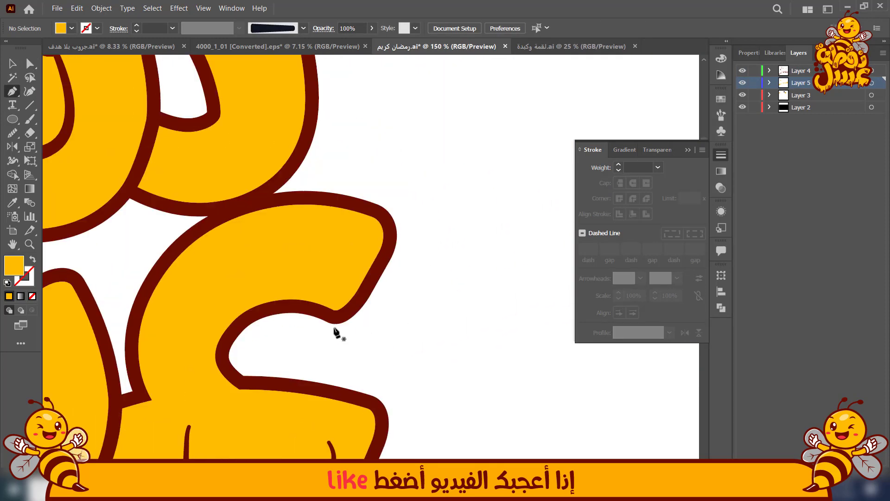
pyautogui.press('v')
pyautogui.moveTo(325, 353); pyautogui.dragTo(351, 309)
pyautogui.click(105, 431)
pyautogui.click(468, 276)
pyautogui.moveTo(366, 221); pyautogui.dragTo(424, 304)
pyautogui.press('p')
pyautogui.click(414, 295)
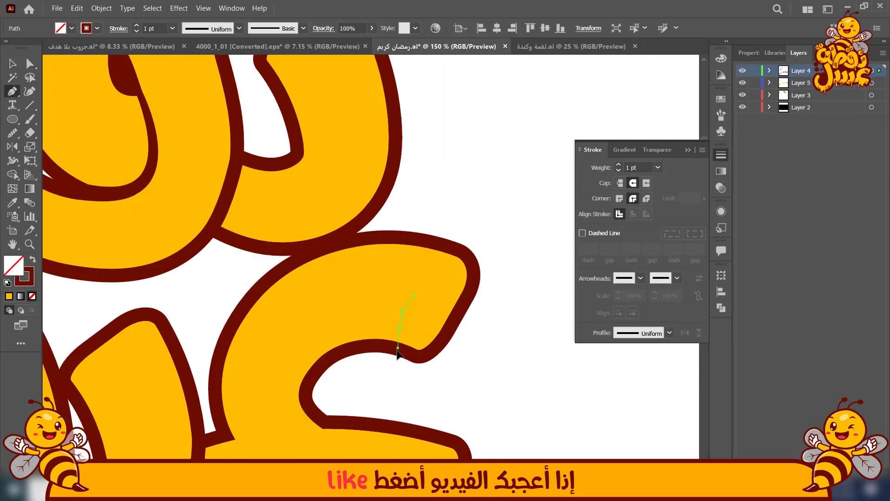
pyautogui.moveTo(399, 342); pyautogui.dragTo(399, 358)
pyautogui.moveTo(392, 368); pyautogui.dragTo(384, 367)
pyautogui.moveTo(379, 320); pyautogui.dragTo(367, 310)
pyautogui.moveTo(366, 332); pyautogui.dragTo(363, 339)
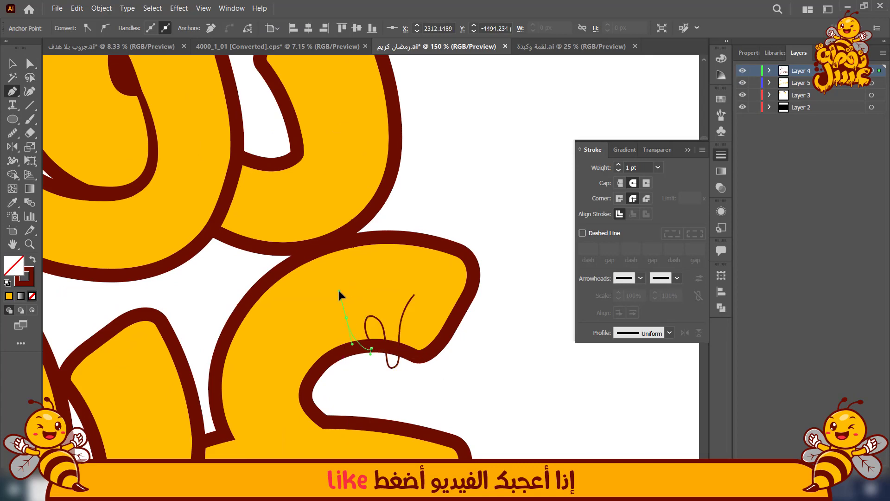
# Set the drip path on the upper arm of ع to a 7 pt stroke with the tapered elliptical width profile
pyautogui.click(618, 165)
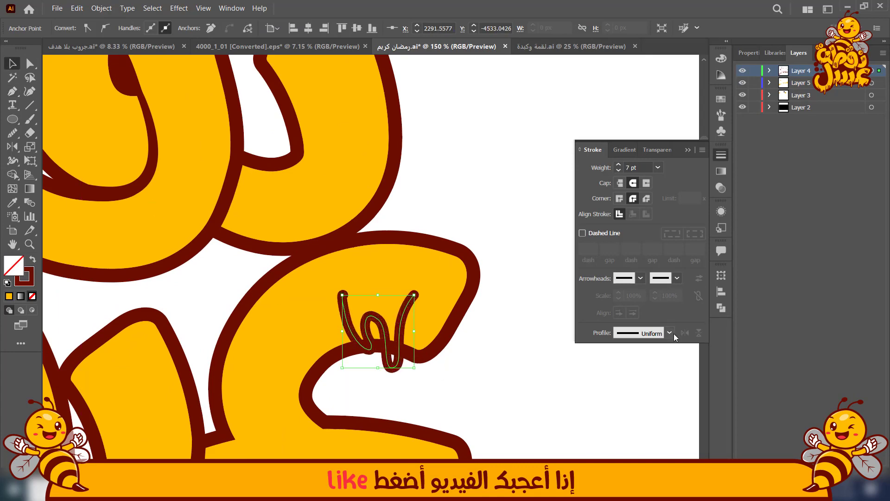
pyautogui.click(670, 333)
pyautogui.click(643, 356)
pyautogui.click(481, 161)
# Trace a Pen shape on Layer 5 behind the drips on the upper arm of ع and give it the letters' yellow fill
pyautogui.click(801, 83)
pyautogui.moveTo(561, 176)
pyautogui.mouseDown()
pyautogui.moveTo(594, 141)
pyautogui.moveTo(578, 115)
pyautogui.mouseUp()
pyautogui.press('p')
pyautogui.scroll(2, 407, 301)
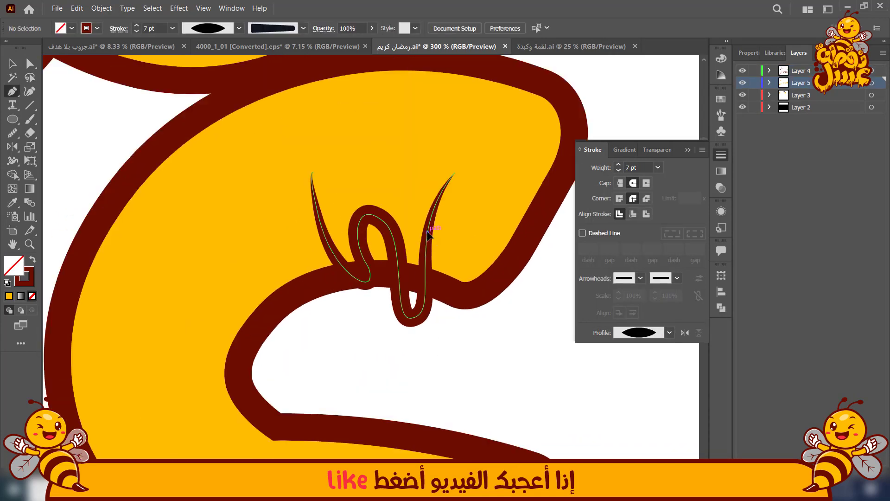
pyautogui.click(417, 264)
pyautogui.click(418, 290)
pyautogui.click(414, 300)
pyautogui.moveTo(408, 308); pyautogui.dragTo(409, 308)
pyautogui.click(319, 211)
pyautogui.press('i')
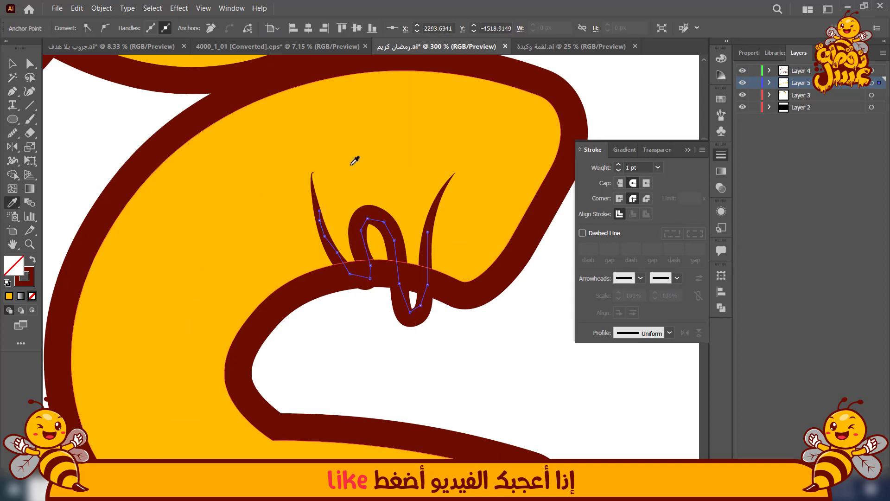
pyautogui.click(351, 163)
pyautogui.press('v')
pyautogui.click(480, 356)
# Draw a two-drip open Pen path on Layer 4 under the third tooth of س, with the longer drip on the right
pyautogui.scroll(-5, 480, 357)
pyautogui.scroll(1, 321, 403)
pyautogui.moveTo(310, 451); pyautogui.dragTo(338, 410)
pyautogui.scroll(1, 352, 378)
pyautogui.scroll(-1, 339, 410)
pyautogui.moveTo(402, 428); pyautogui.dragTo(380, 414)
pyautogui.click(538, 263)
pyautogui.click(299, 394)
pyautogui.press('p')
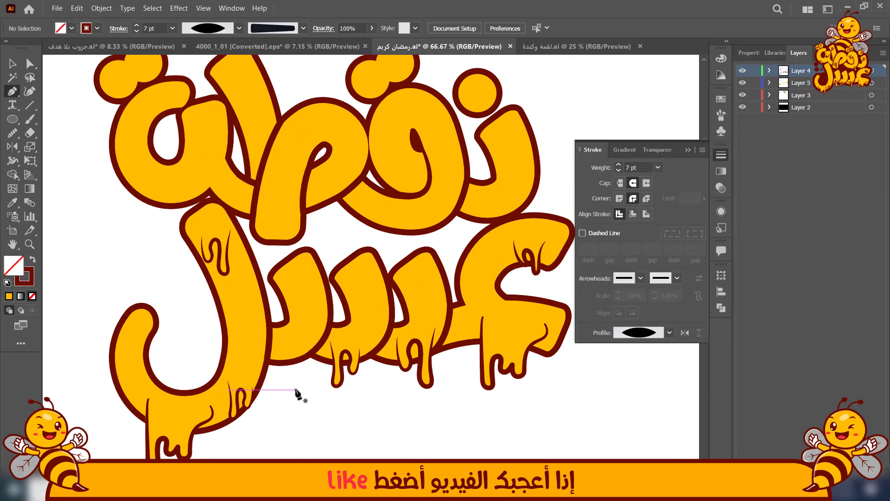
pyautogui.scroll(4, 296, 392)
pyautogui.click(346, 135)
pyautogui.moveTo(318, 197); pyautogui.dragTo(315, 228)
pyautogui.moveTo(354, 341); pyautogui.dragTo(368, 381)
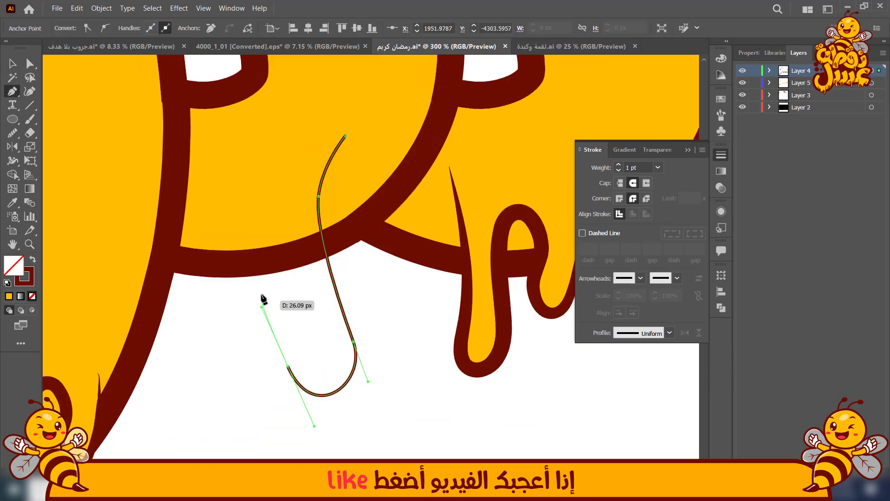
pyautogui.moveTo(219, 324); pyautogui.dragTo(204, 320)
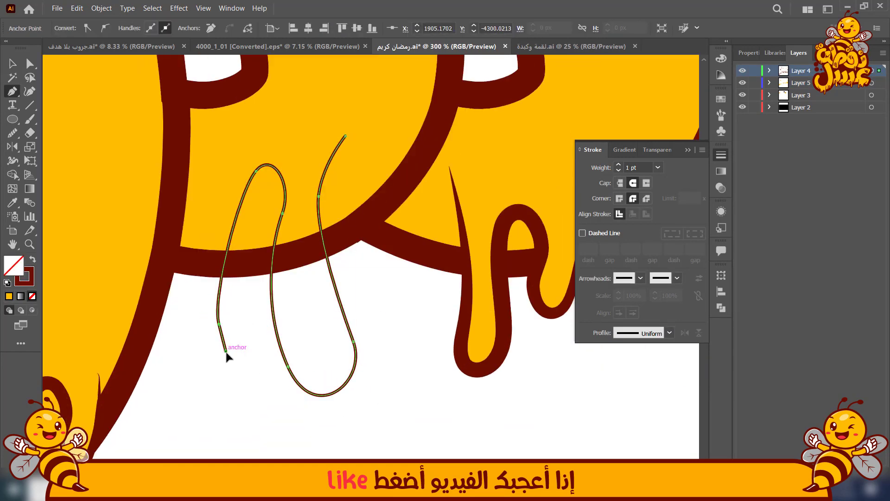
pyautogui.hotkey('ctrl', 'z')
pyautogui.moveTo(226, 352); pyautogui.dragTo(219, 355)
pyautogui.moveTo(208, 207); pyautogui.dragTo(232, 134)
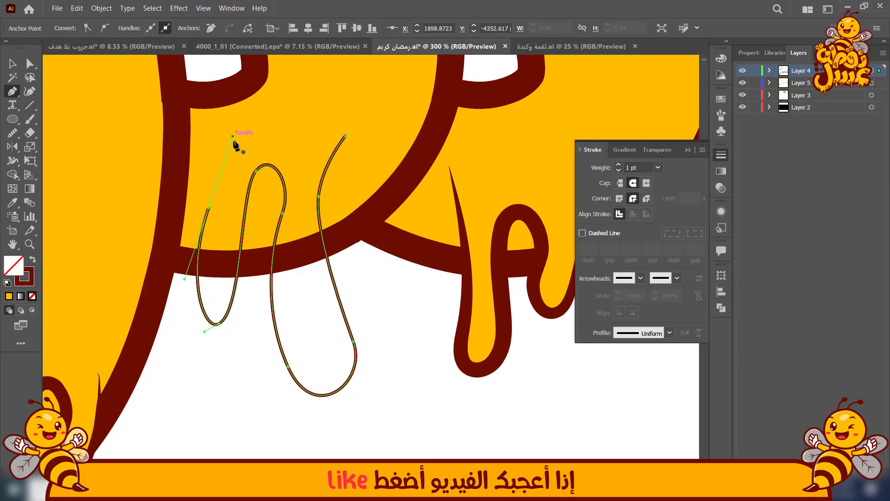
# Copy the tapered dark red stroke of the neighbouring drips to the drip path under the third tooth of س with the Eyedropper
pyautogui.press('i')
pyautogui.click(534, 324)
pyautogui.click(11, 64)
pyautogui.click(237, 413)
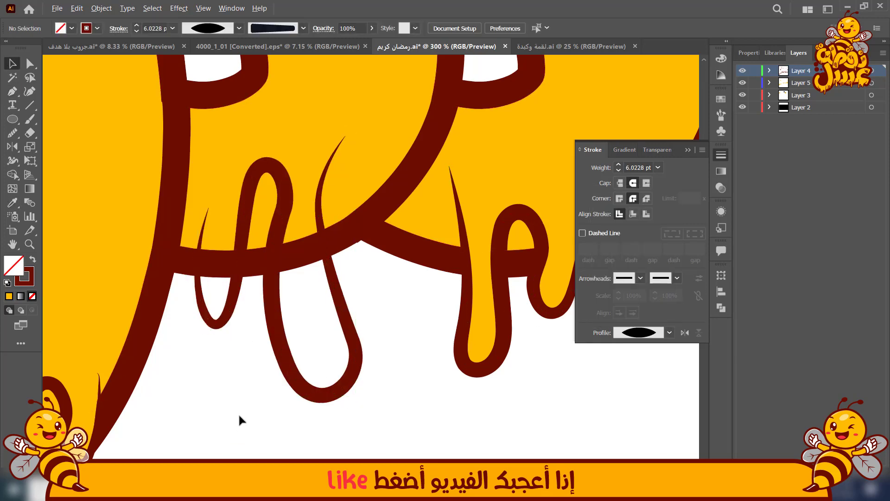
pyautogui.scroll(-3, 241, 415)
pyautogui.moveTo(246, 418); pyautogui.dragTo(295, 413)
pyautogui.scroll(1, 264, 407)
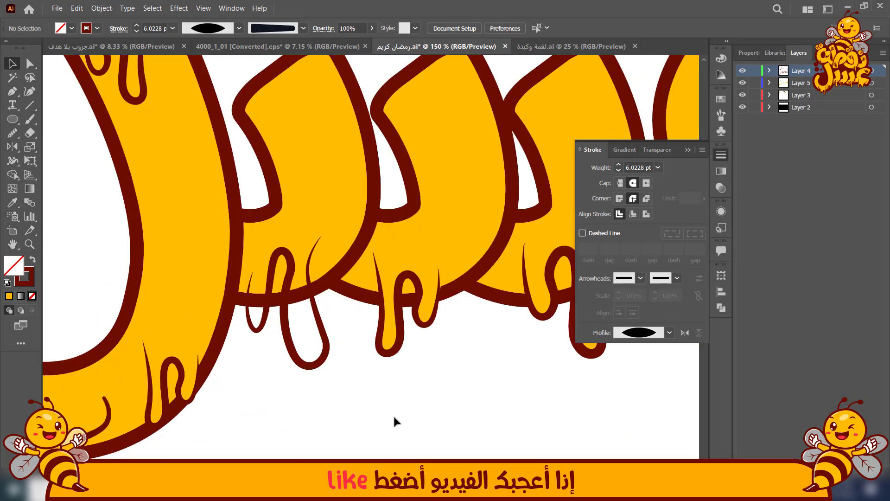
# Draw a yellow Pen shape on Layer 5 that fills the drips under the third tooth of س, tracing the middle of their stroke
pyautogui.click(801, 83)
pyautogui.click(459, 168)
pyautogui.click(452, 362)
pyautogui.click(389, 332)
pyautogui.click(350, 365)
pyautogui.press('p')
pyautogui.scroll(4, 312, 328)
pyautogui.moveTo(313, 328)
pyautogui.mouseDown()
pyautogui.moveTo(342, 393)
pyautogui.moveTo(332, 440)
pyautogui.mouseUp()
pyautogui.click(327, 154)
pyautogui.click(250, 82)
pyautogui.click(142, 93)
pyautogui.click(102, 180)
pyautogui.click(83, 269)
pyautogui.click(72, 358)
pyautogui.click(90, 433)
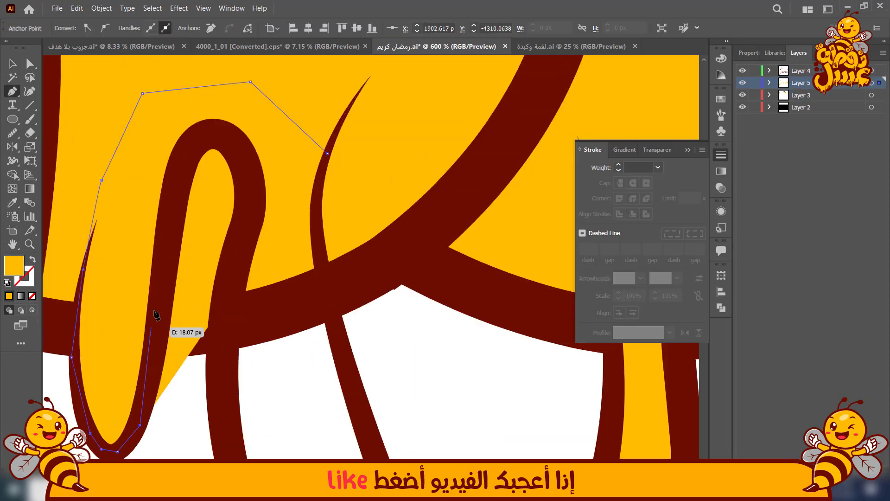
pyautogui.click(159, 293)
pyautogui.click(176, 173)
pyautogui.click(212, 135)
pyautogui.click(242, 157)
pyautogui.click(251, 208)
pyautogui.click(218, 298)
pyautogui.moveTo(215, 338); pyautogui.dragTo(223, 160)
pyautogui.click(234, 256)
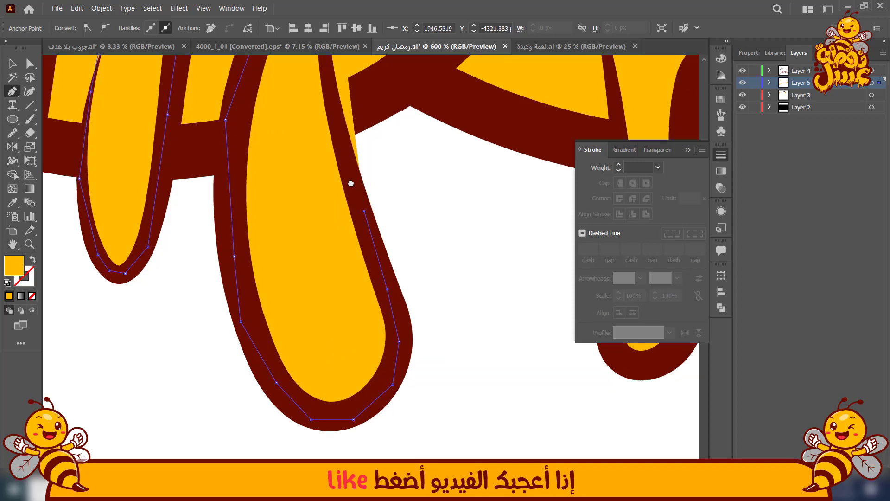
pyautogui.moveTo(351, 184); pyautogui.dragTo(383, 312)
pyautogui.click(367, 245)
pyautogui.click(356, 195)
pyautogui.click(357, 129)
pyautogui.scroll(-3, 353, 200)
pyautogui.keyDown('ctrl'); pyautogui.click(310, 400); pyautogui.keyUp('ctrl')
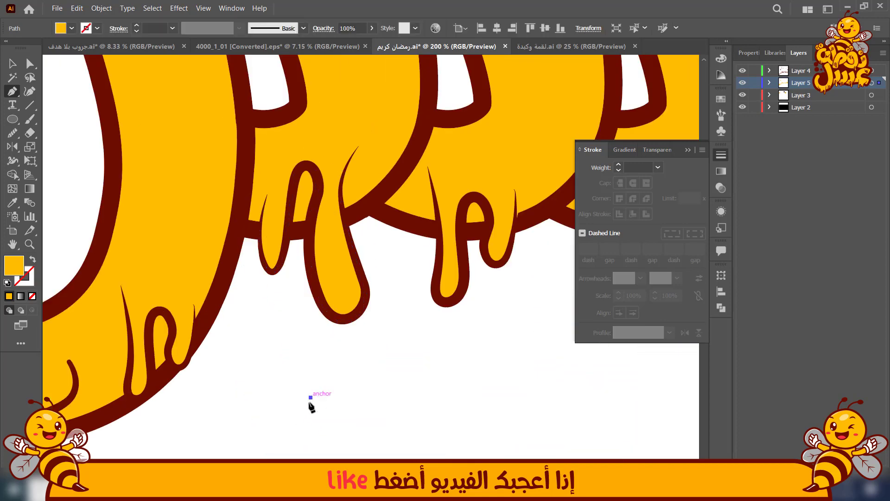
# Move the drip stroke on the upper arm of ع up inside the letter
pyautogui.press('v')
pyautogui.scroll(-4, 309, 410)
pyautogui.scroll(3, 432, 241)
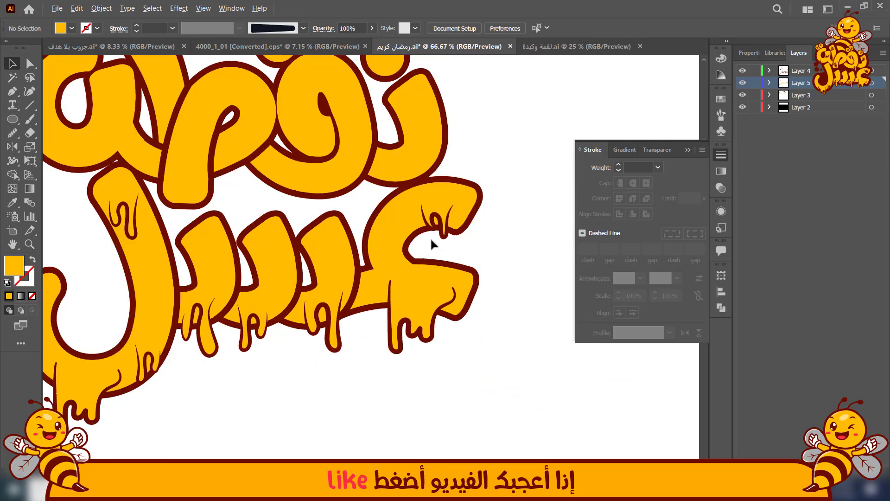
pyautogui.click(452, 225)
pyautogui.scroll(-2, 452, 224)
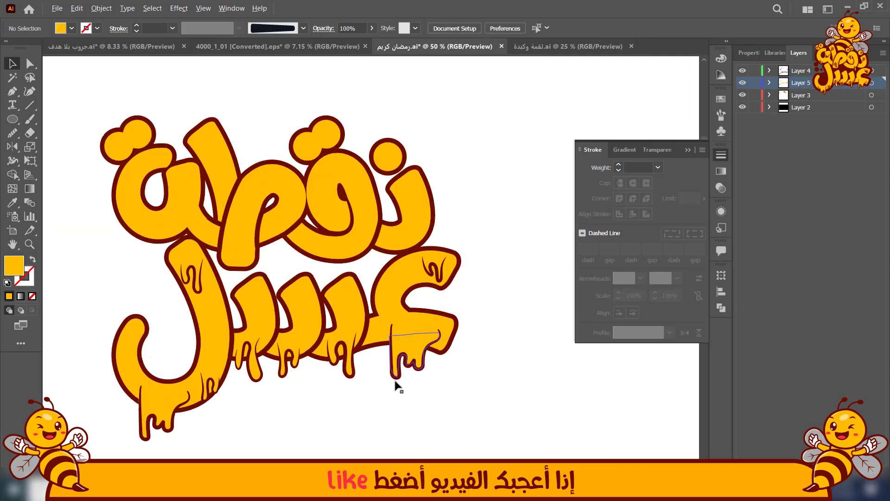
# Place a copy of the tapered drip stroke on the stem of ط and reflect it about the vertical axis
pyautogui.click(271, 120)
pyautogui.rightClick(271, 119)
pyautogui.moveTo(312, 288)
pyautogui.click(403, 323)
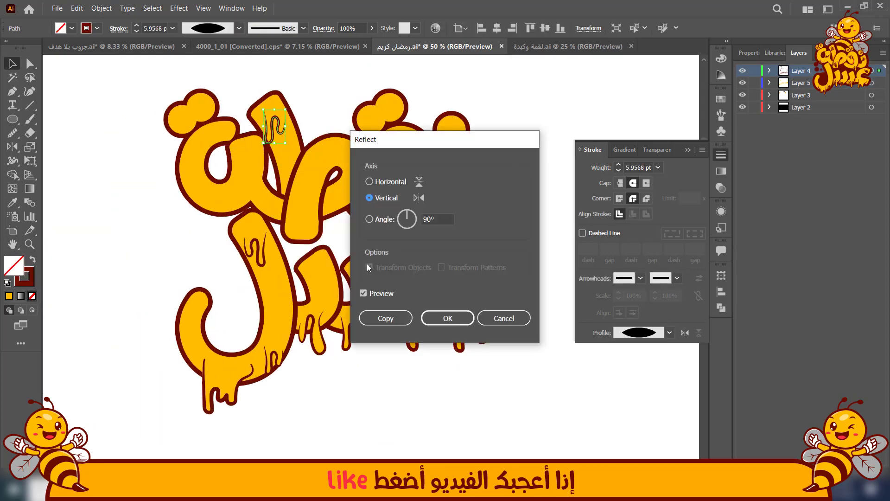
pyautogui.click(451, 318)
# Duplicate the mirrored drip stroke from the stem of ط onto the upper arm of ن
pyautogui.scroll(2, 297, 143)
pyautogui.click(354, 123)
pyautogui.moveTo(356, 183); pyautogui.dragTo(254, 180)
pyautogui.scroll(-1, 268, 172)
pyautogui.moveTo(554, 205); pyautogui.dragTo(548, 124)
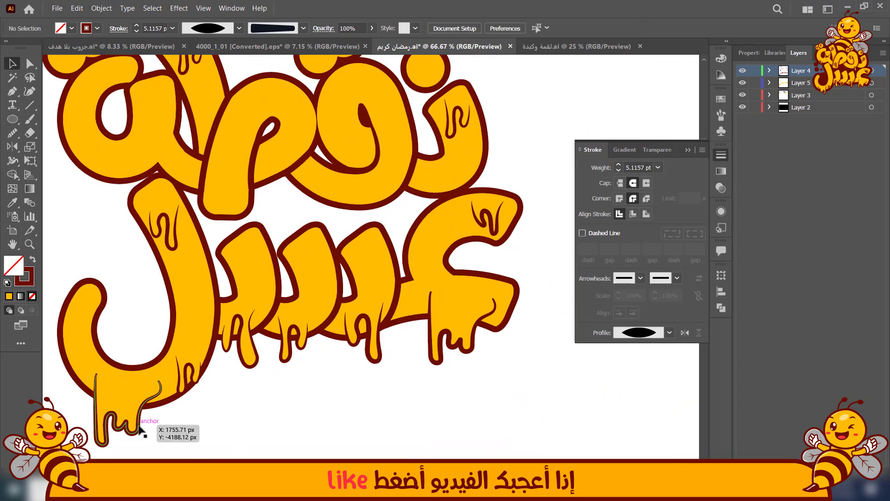
# Duplicate the wide drip stroke from the bottom of ل onto the right stem of ة, scaled down to fit
pyautogui.moveTo(139, 429); pyautogui.dragTo(112, 263)
pyautogui.moveTo(163, 292); pyautogui.dragTo(302, 363)
pyautogui.moveTo(274, 351); pyautogui.dragTo(294, 218)
pyautogui.click(184, 318)
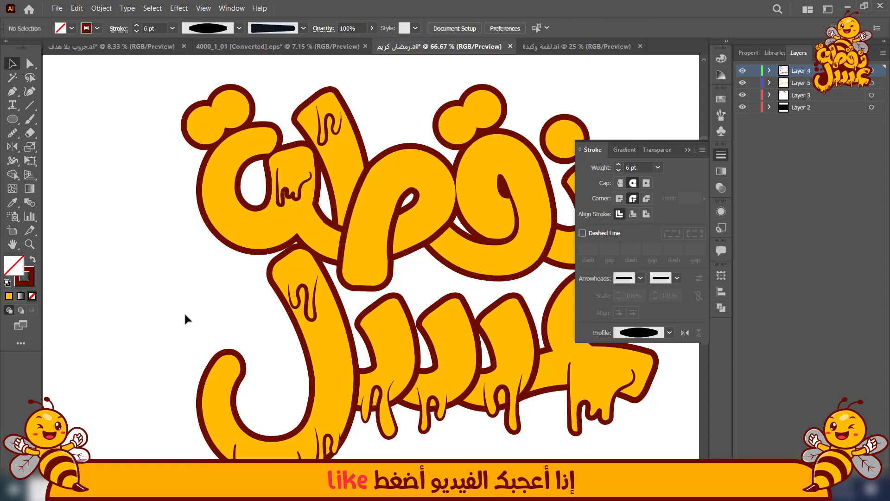
# Place a scaled-down copy of the tapered drip stroke on the dot of ن and duplicate it onto the right dot of ق
pyautogui.scroll(-1, 185, 319)
pyautogui.moveTo(401, 309); pyautogui.dragTo(278, 397)
pyautogui.scroll(2, 396, 313)
pyautogui.moveTo(475, 249); pyautogui.dragTo(459, 190)
pyautogui.hotkey('ctrl', 'z')
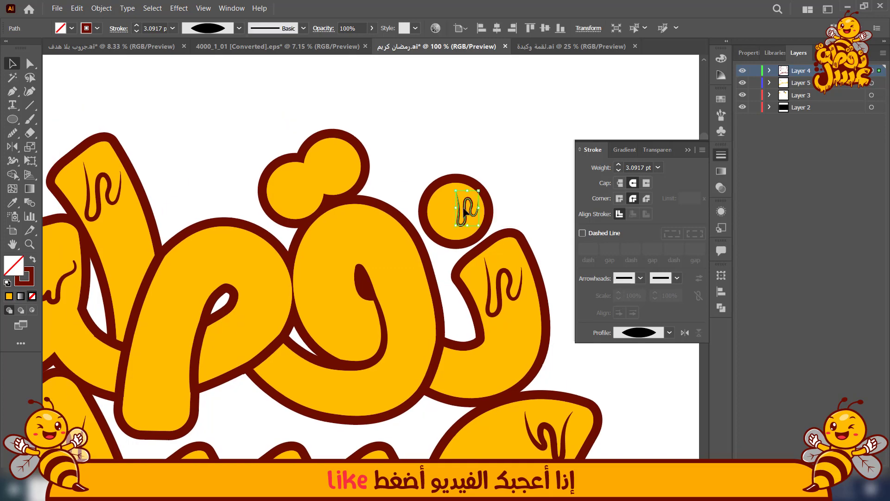
pyautogui.moveTo(463, 205); pyautogui.dragTo(340, 169)
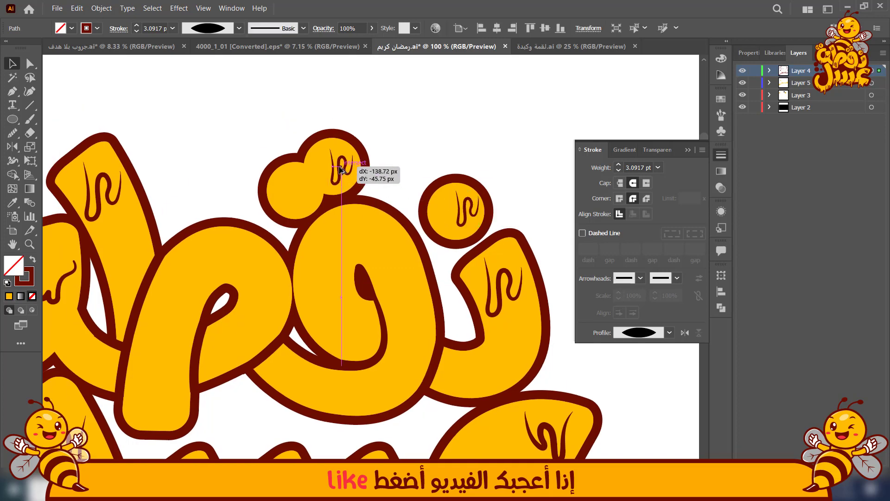
# Try placing a mirrored copy of the tapered drip stroke on the left dot of ق and delete it
pyautogui.moveTo(340, 170); pyautogui.dragTo(341, 170)
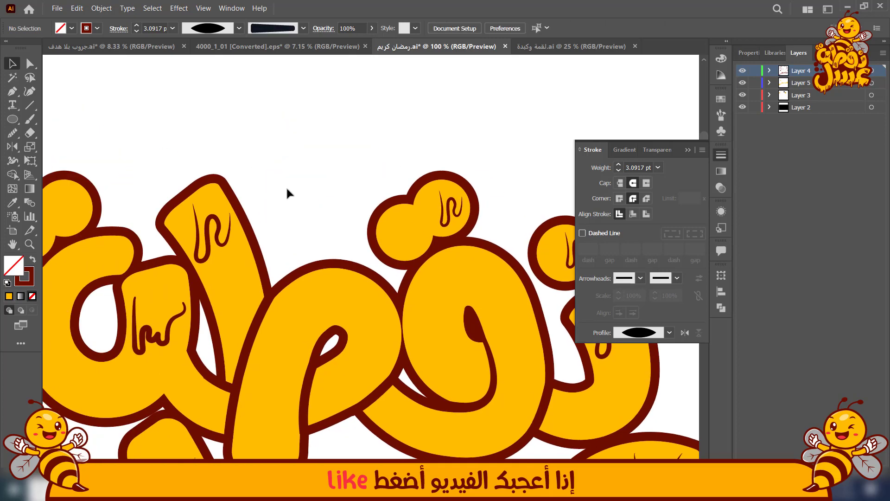
pyautogui.rightClick(397, 225)
pyautogui.hotkey('ctrl', '=')
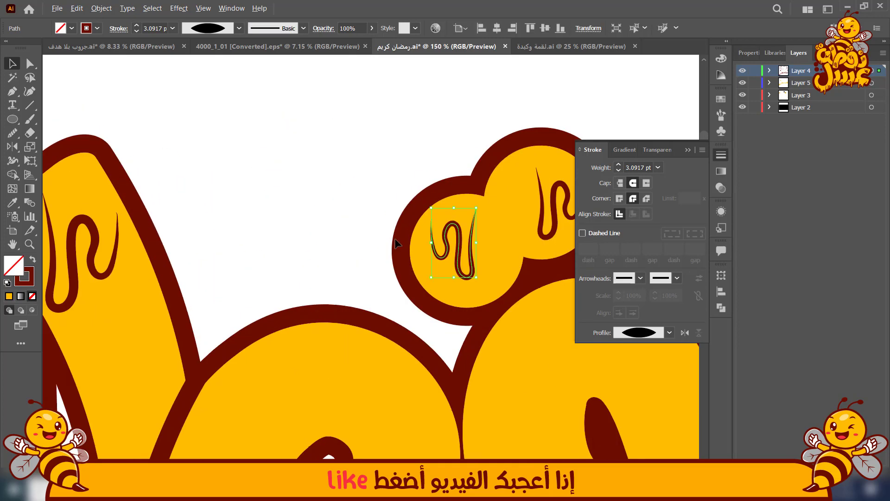
pyautogui.click(313, 231)
pyautogui.scroll(-4, 313, 231)
pyautogui.moveTo(139, 352); pyautogui.dragTo(193, 309)
pyautogui.moveTo(425, 171); pyautogui.dragTo(192, 296)
pyautogui.press('Delete')
# Duplicate the tapered drip stroke from the arm of ن onto the lower leg of ط and enlarge it to fit
pyautogui.moveTo(450, 236); pyautogui.dragTo(439, 231)
pyautogui.click(457, 222)
pyautogui.moveTo(452, 222); pyautogui.dragTo(294, 279)
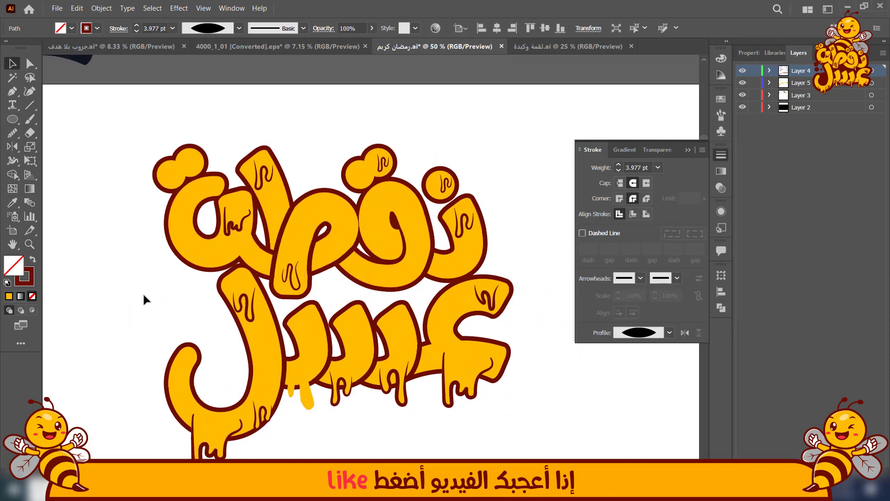
pyautogui.moveTo(144, 297); pyautogui.dragTo(215, 321)
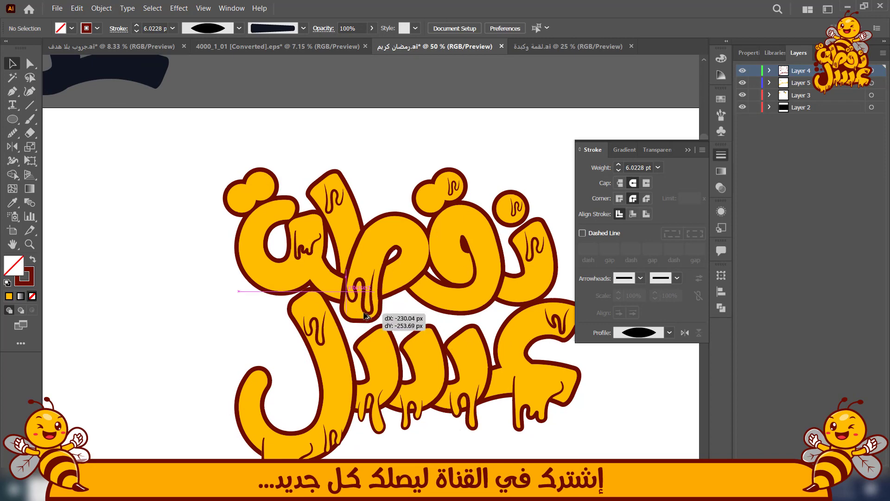
# Duplicate a filled drip with its outline from under س onto the bottom edge of ق, scaled down to fit
pyautogui.hotkey('ctrl', '+')
pyautogui.click(381, 449)
pyautogui.moveTo(381, 449); pyautogui.dragTo(441, 288)
pyautogui.scroll(-1, 376, 389)
pyautogui.scroll(4, 446, 285)
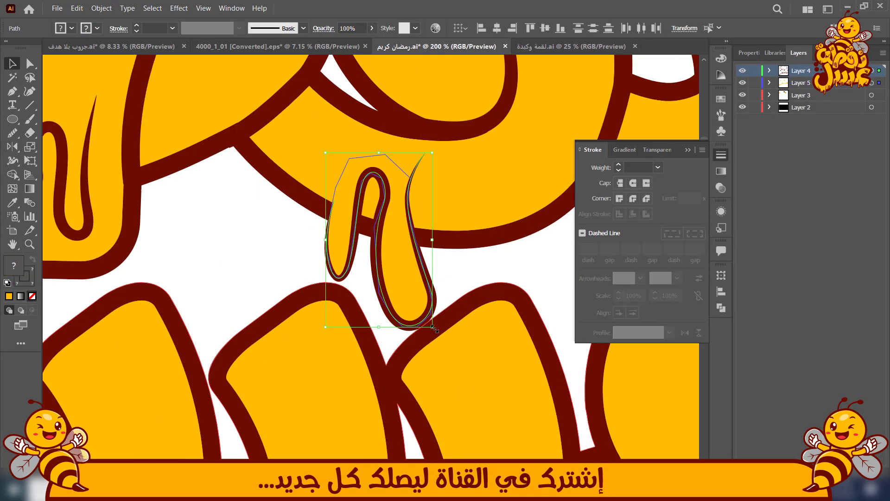
pyautogui.moveTo(433, 328); pyautogui.dragTo(397, 272)
pyautogui.moveTo(380, 251); pyautogui.dragTo(404, 259)
pyautogui.click(243, 256)
pyautogui.scroll(-3, 243, 256)
pyautogui.moveTo(289, 260); pyautogui.dragTo(353, 257)
pyautogui.click(240, 248)
pyautogui.scroll(-2, 240, 248)
pyautogui.moveTo(241, 248); pyautogui.dragTo(389, 297)
pyautogui.scroll(1, 394, 292)
# Draw a 10 pt dark red arc along the inner edge of the left dot of ق to separate it from the right dot
pyautogui.click(419, 268)
pyautogui.click(373, 153)
pyautogui.moveTo(373, 154); pyautogui.dragTo(324, 222)
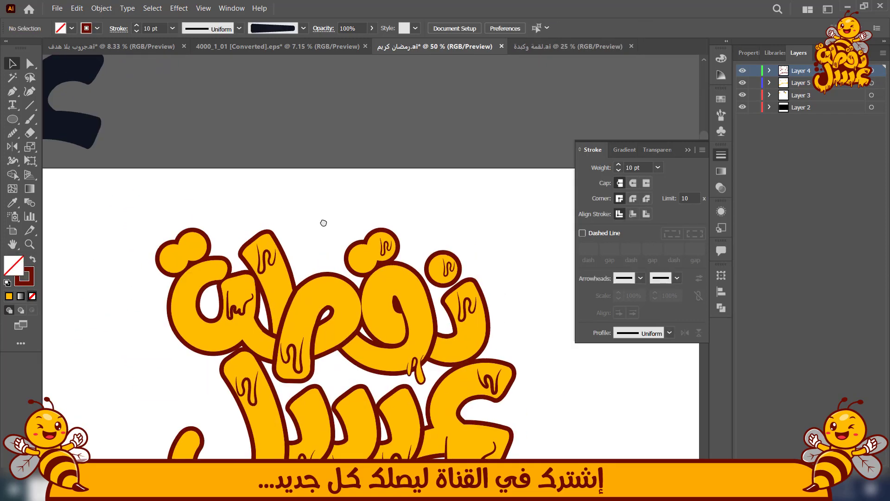
pyautogui.press('p')
pyautogui.scroll(4, 378, 262)
pyautogui.click(395, 266)
pyautogui.moveTo(334, 185); pyautogui.dragTo(269, 173)
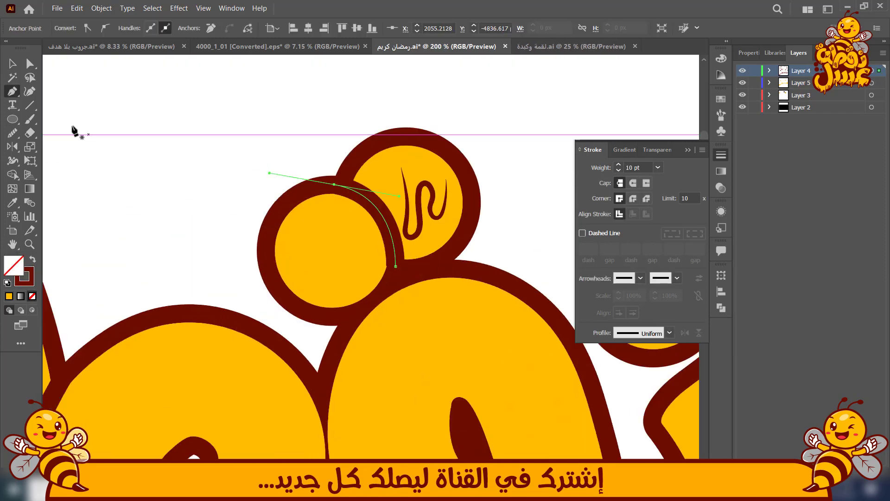
pyautogui.click(12, 64)
pyautogui.scroll(-5, 134, 201)
pyautogui.scroll(6, 423, 262)
pyautogui.moveTo(172, 208); pyautogui.dragTo(432, 284)
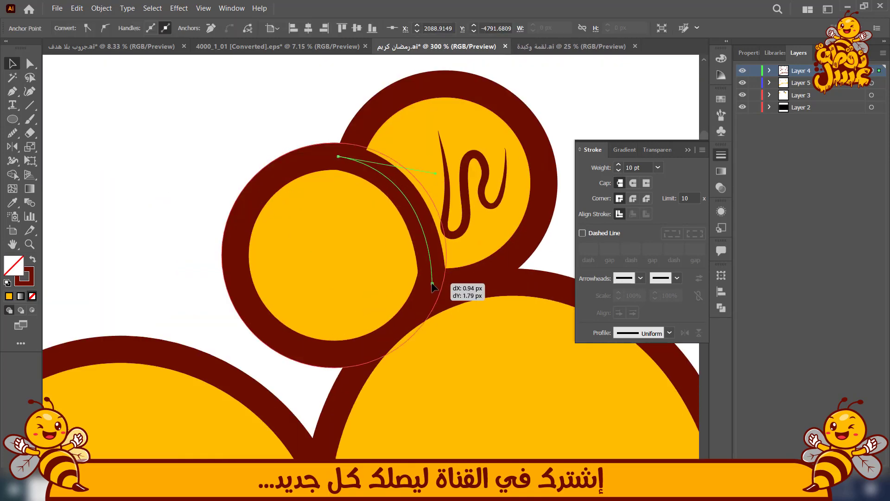
pyautogui.press('v')
pyautogui.click(124, 240)
# Draw a 10 pt arc along the inner edge of the right dot of ة to separate its two dots
pyautogui.scroll(-3, 124, 240)
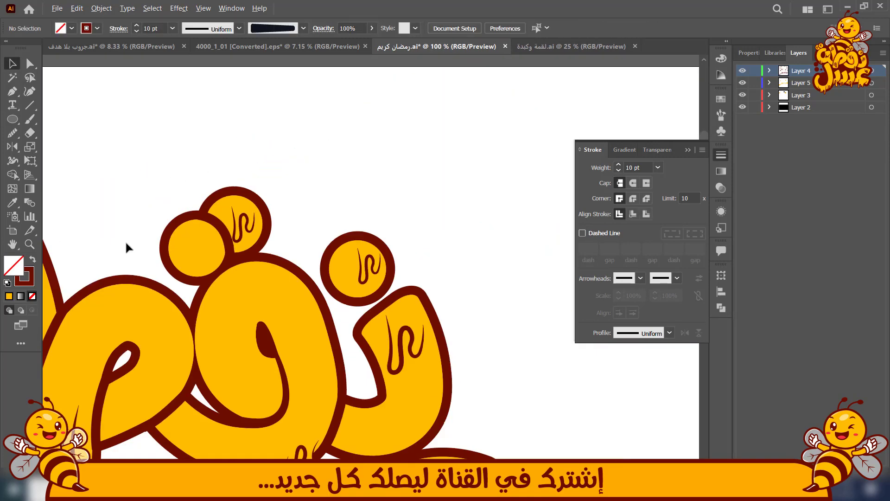
pyautogui.hscroll(-10, 126, 260)
pyautogui.scroll(2, 225, 282)
pyautogui.press('p')
pyautogui.click(242, 185)
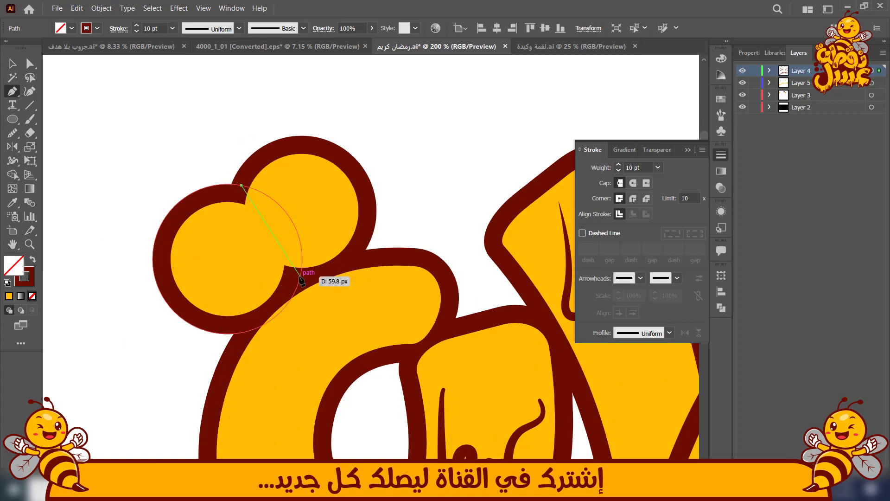
pyautogui.moveTo(364, 293); pyautogui.dragTo(377, 296)
pyautogui.moveTo(241, 186); pyautogui.dragTo(240, 187)
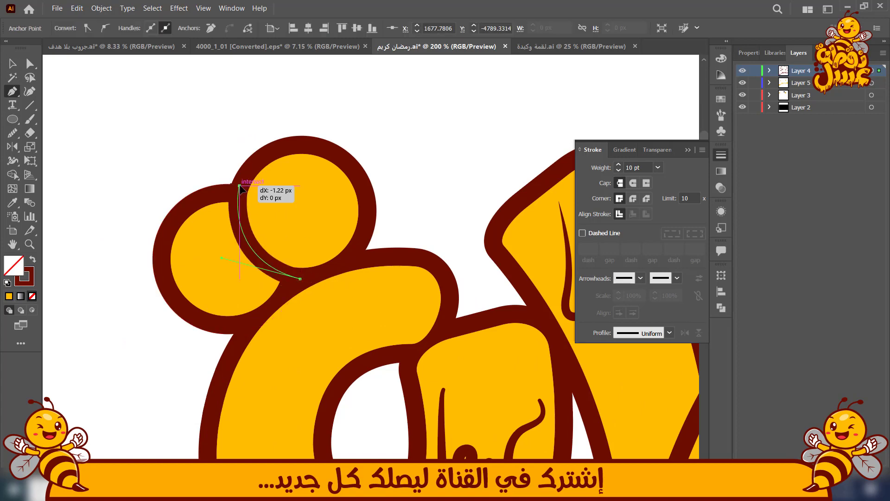
pyautogui.press('v')
pyautogui.click(110, 250)
# Draw a 10 pt dark red circle from the centre of the right dot of ة around its outline
pyautogui.scroll(-3, 106, 258)
pyautogui.moveTo(109, 358); pyautogui.dragTo(131, 230)
pyautogui.moveTo(173, 256); pyautogui.dragTo(189, 291)
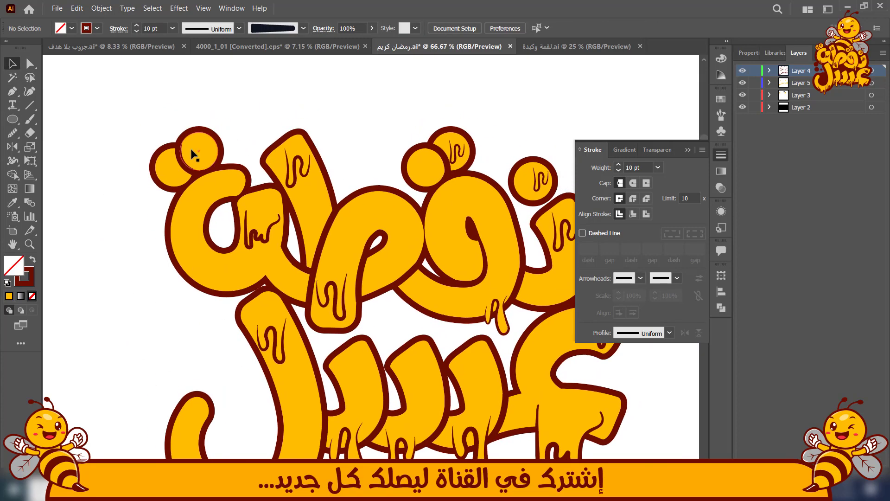
pyautogui.scroll(4, 193, 152)
pyautogui.press('l')
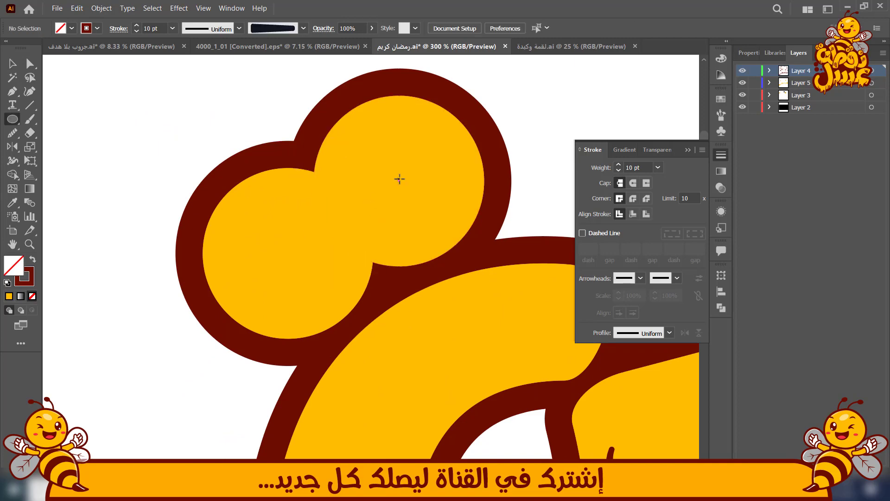
pyautogui.moveTo(399, 180); pyautogui.dragTo(497, 261)
pyautogui.press('v')
pyautogui.click(102, 138)
pyautogui.scroll(-4, 102, 138)
# Draw a 10 pt dark red circle from the centre of the left dot of ق around its outline
pyautogui.scroll(3, 302, 299)
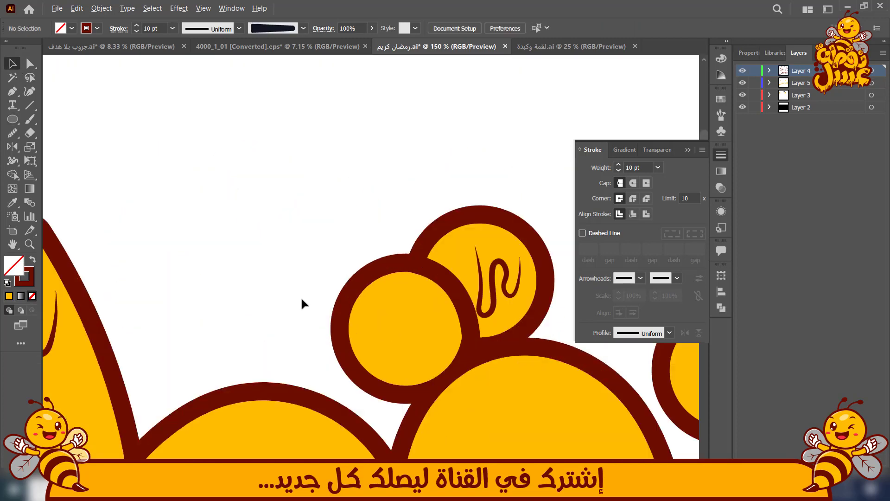
pyautogui.moveTo(403, 329); pyautogui.dragTo(457, 382)
pyautogui.press('v')
pyautogui.click(215, 271)
pyautogui.scroll(-3, 214, 272)
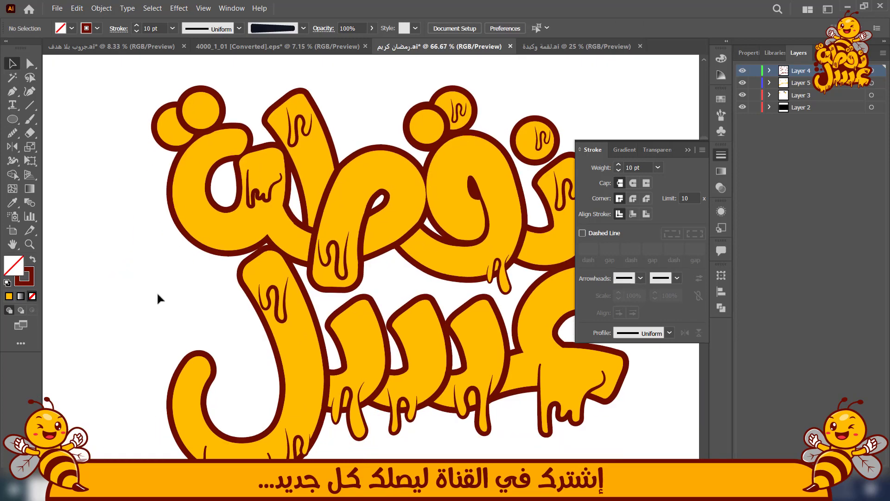
pyautogui.moveTo(158, 294); pyautogui.dragTo(208, 289)
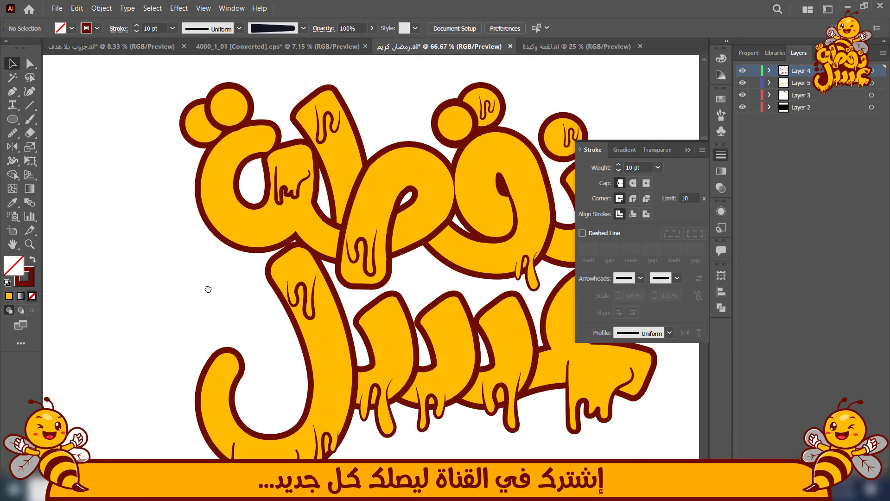
# Draw a freehand two-lobed drip path across the lower outer edge of ة
pyautogui.click(570, 419)
pyautogui.click(148, 262)
pyautogui.moveTo(148, 263); pyautogui.dragTo(159, 382)
pyautogui.press('p')
pyautogui.scroll(3, 193, 328)
pyautogui.click(361, 223)
pyautogui.moveTo(361, 266)
pyautogui.mouseDown()
pyautogui.moveTo(348, 286)
pyautogui.moveTo(347, 327)
pyautogui.mouseUp()
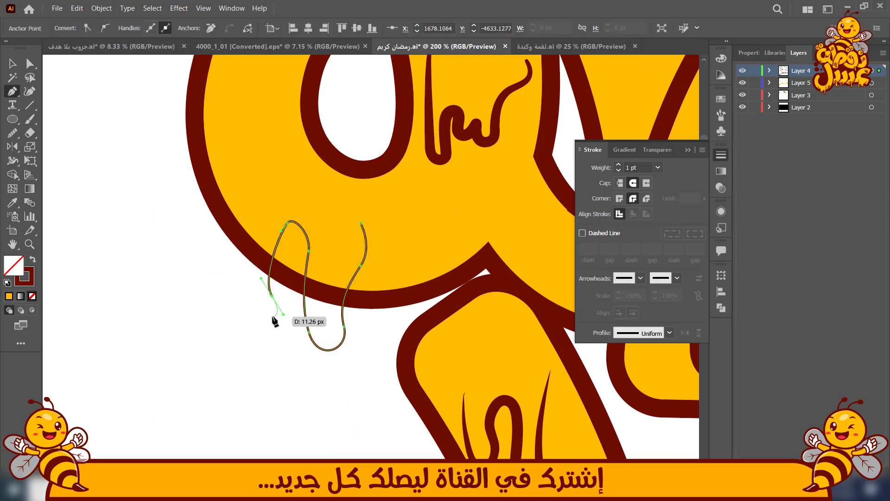
pyautogui.moveTo(266, 200); pyautogui.dragTo(282, 332)
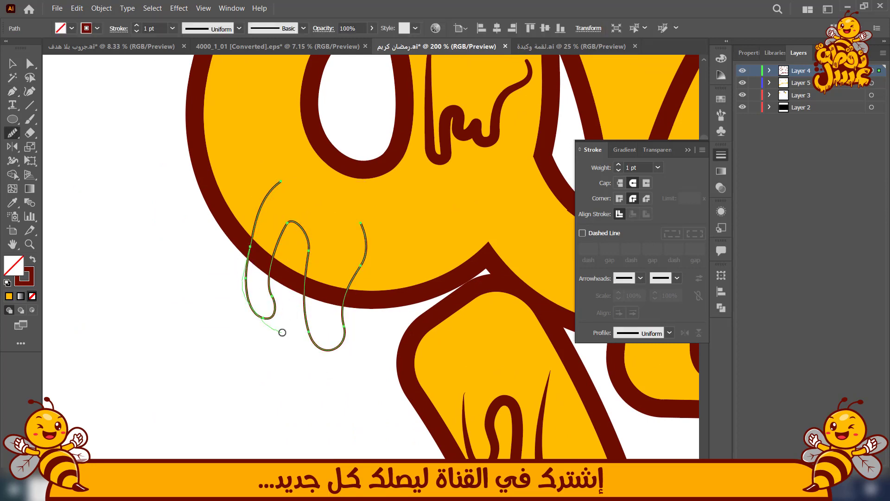
# Set the new drip path's stroke weight to 6 pt and apply the width profile that tapers at both ends
pyautogui.tripleClick(620, 165)
pyautogui.doubleClick(619, 165)
pyautogui.click(670, 333)
pyautogui.click(637, 212)
pyautogui.press('v')
pyautogui.click(98, 288)
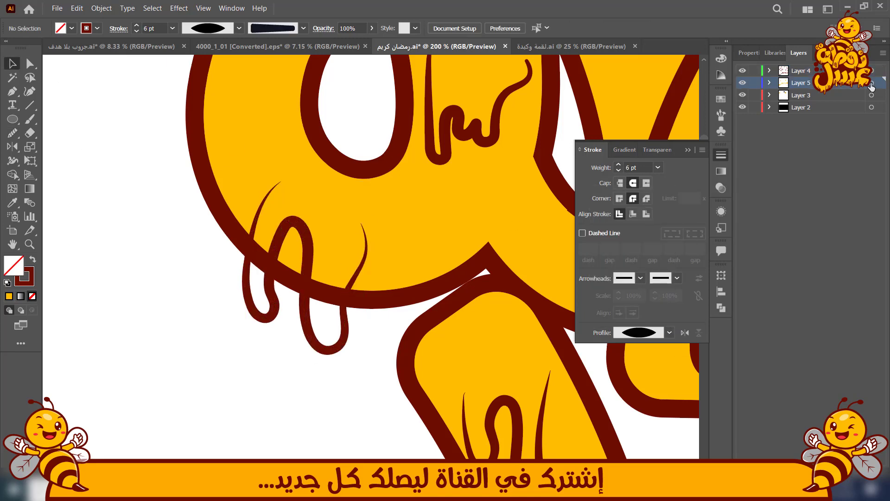
# On Layer 5, trace a honey-yellow filled shape inside the longer lobe of the new drip under ة
pyautogui.click(872, 84)
pyautogui.click(152, 313)
pyautogui.press('p')
pyautogui.scroll(2, 360, 306)
pyautogui.click(335, 279)
pyautogui.click(328, 327)
pyautogui.click(331, 374)
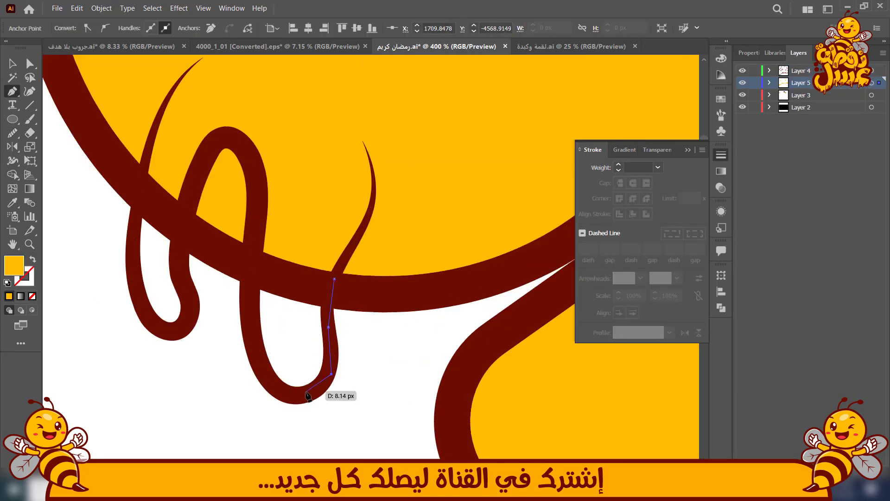
pyautogui.click(305, 393)
pyautogui.click(250, 292)
pyautogui.click(252, 258)
pyautogui.click(256, 235)
pyautogui.click(281, 198)
pyautogui.click(310, 198)
pyautogui.moveTo(329, 222); pyautogui.dragTo(329, 227)
pyautogui.scroll(3, 329, 279)
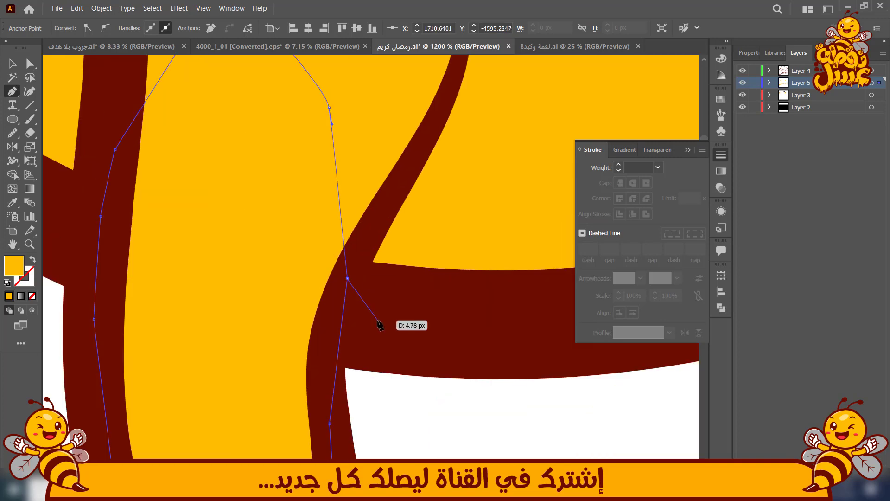
pyautogui.press('Escape')
# Trace a second honey-yellow filled shape inside the shorter lobe of the drip under ة
pyautogui.scroll(-3, 379, 323)
pyautogui.click(306, 235)
pyautogui.click(298, 349)
pyautogui.click(305, 370)
pyautogui.click(285, 390)
pyautogui.click(256, 362)
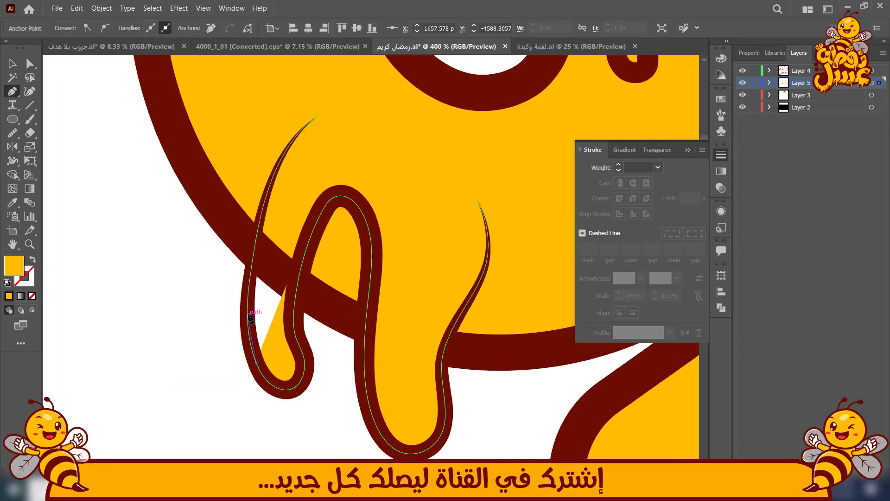
pyautogui.click(248, 315)
pyautogui.click(248, 279)
pyautogui.click(260, 230)
pyautogui.click(309, 227)
pyautogui.scroll(-7, 231, 225)
pyautogui.press('v')
pyautogui.click(221, 279)
pyautogui.moveTo(220, 278); pyautogui.dragTo(217, 320)
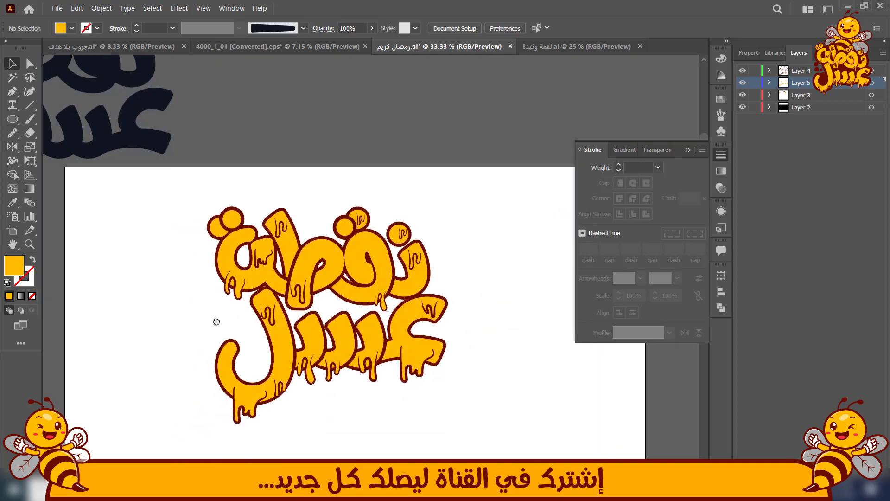
# Scale down the filled drip with its outline and reposition it along the bottom edge of ة
pyautogui.scroll(2, 353, 311)
pyautogui.scroll(-1, 373, 298)
pyautogui.moveTo(372, 286)
pyautogui.mouseDown()
pyautogui.moveTo(346, 297)
pyautogui.moveTo(294, 292)
pyautogui.moveTo(277, 266)
pyautogui.mouseUp()
pyautogui.scroll(3, 147, 274)
pyautogui.click(266, 290)
pyautogui.hotkey('ctrl', 'z')
pyautogui.moveTo(179, 314); pyautogui.dragTo(297, 267)
pyautogui.moveTo(295, 295); pyautogui.dragTo(289, 263)
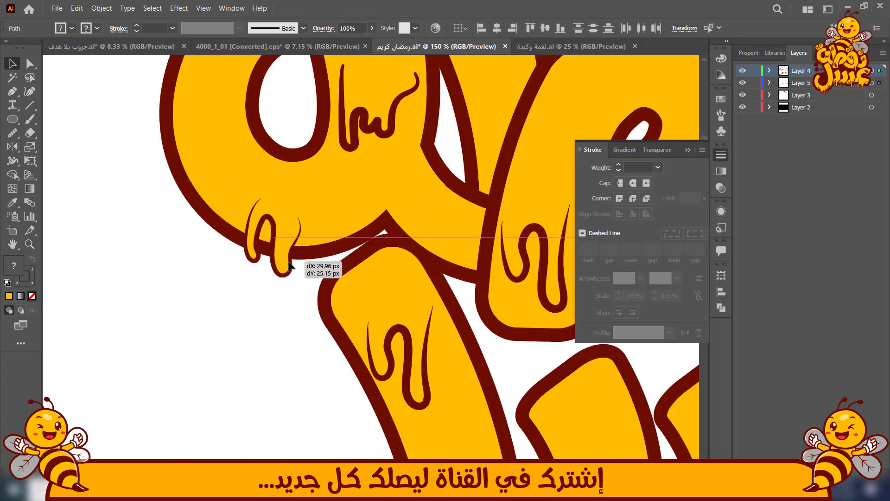
pyautogui.click(178, 238)
pyautogui.moveTo(169, 221); pyautogui.dragTo(234, 345)
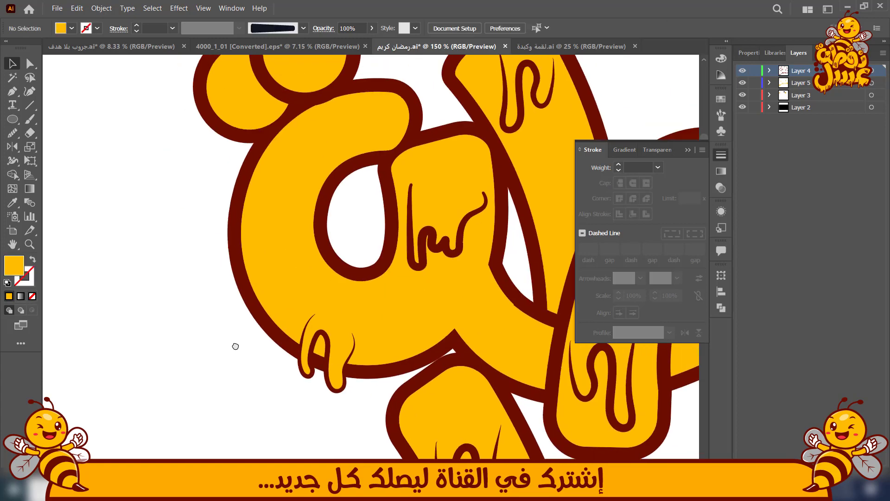
# Duplicate the small drip from under ة onto the left dot of ق, scaled down to about 29 × 40 px
pyautogui.moveTo(295, 409); pyautogui.dragTo(476, 280)
pyautogui.scroll(-3, 302, 367)
pyautogui.scroll(1, 475, 279)
pyautogui.scroll(4, 477, 280)
pyautogui.moveTo(412, 306); pyautogui.dragTo(442, 261)
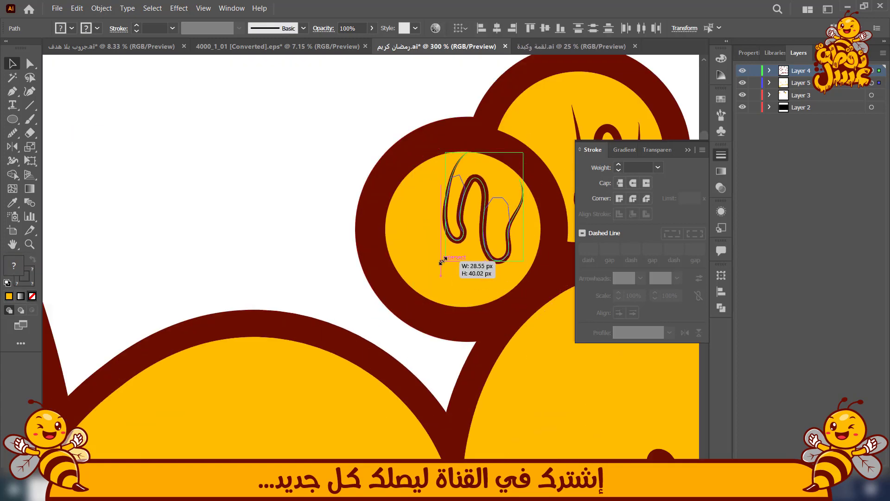
pyautogui.moveTo(499, 223); pyautogui.dragTo(493, 231)
pyautogui.click(175, 237)
# Reflect the wide filled drip at the bottom of ل about the vertical axis
pyautogui.scroll(-3, 175, 237)
pyautogui.moveTo(173, 237); pyautogui.dragTo(311, 133)
pyautogui.scroll(-2, 310, 132)
pyautogui.moveTo(134, 287); pyautogui.dragTo(142, 298)
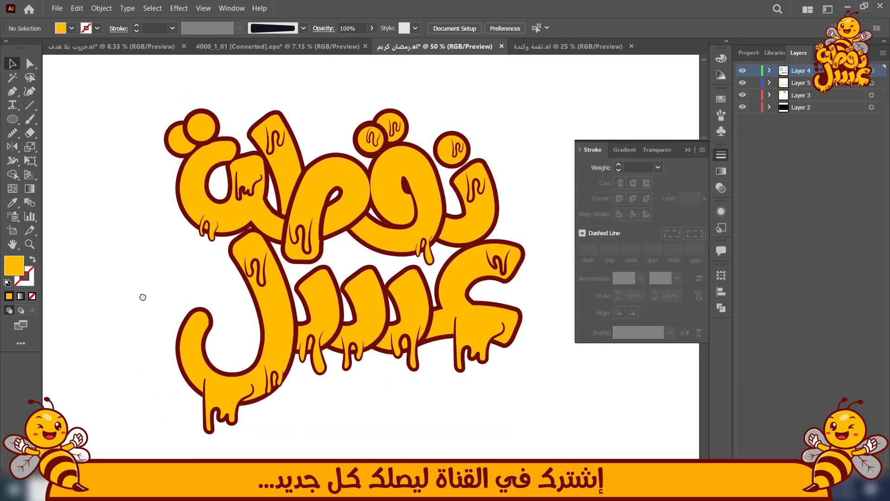
pyautogui.moveTo(249, 416); pyautogui.dragTo(253, 413)
pyautogui.rightClick(223, 411)
pyautogui.click(357, 385)
pyautogui.click(461, 313)
pyautogui.click(114, 279)
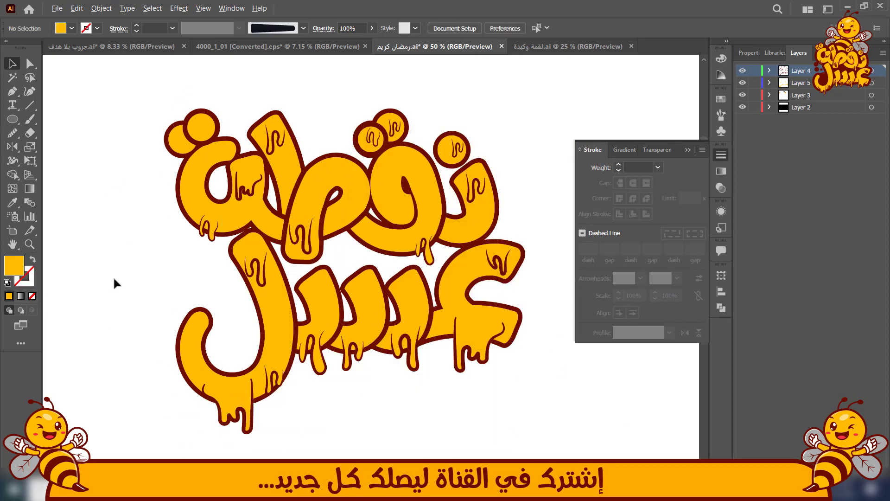
# Nudge the mirrored wide drip slightly into line with the bottom edge of ل
pyautogui.scroll(-1, 114, 281)
pyautogui.moveTo(113, 280); pyautogui.dragTo(236, 280)
pyautogui.moveTo(287, 402); pyautogui.dragTo(335, 367)
pyautogui.scroll(2, 335, 366)
pyautogui.moveTo(354, 347); pyautogui.dragTo(358, 339)
pyautogui.click(297, 362)
pyautogui.scroll(-1, 297, 362)
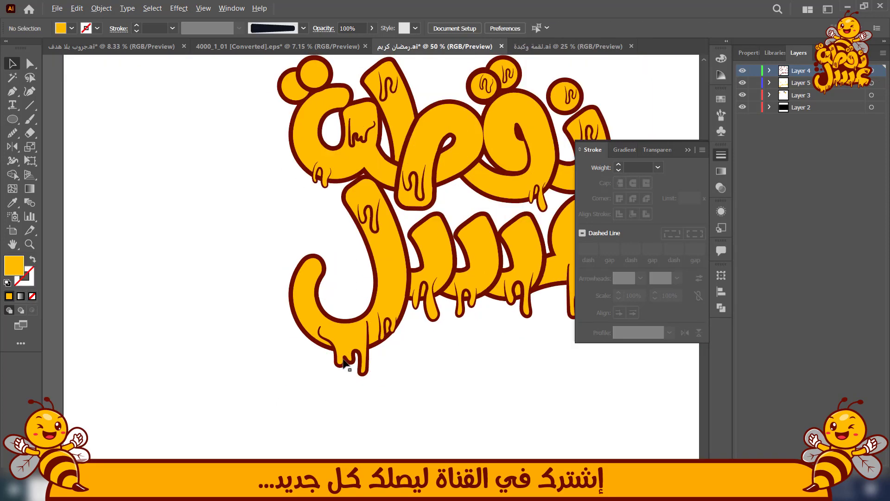
# Duplicate the drip from the rightmost tooth of س onto the round body of ق, scaled down
pyautogui.moveTo(272, 233); pyautogui.dragTo(149, 328)
pyautogui.moveTo(402, 401); pyautogui.dragTo(391, 244)
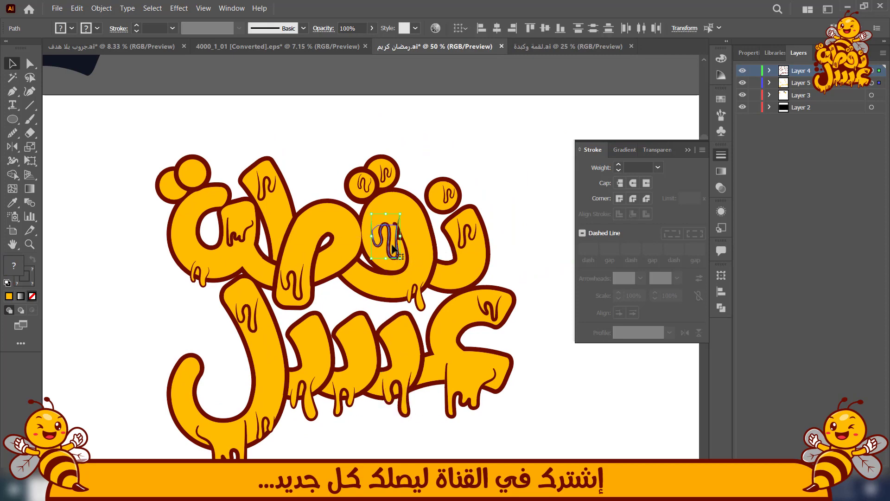
pyautogui.scroll(4, 391, 244)
pyautogui.moveTo(429, 306); pyautogui.dragTo(384, 245)
pyautogui.click(174, 434)
pyautogui.scroll(-3, 173, 434)
pyautogui.moveTo(174, 434); pyautogui.dragTo(296, 362)
pyautogui.moveTo(73, 377); pyautogui.dragTo(120, 349)
# Duplicate the tapered drip stroke from the top of ل onto the right dot of ة, scaled down to fit
pyautogui.scroll(-1, 186, 396)
pyautogui.scroll(1, 164, 313)
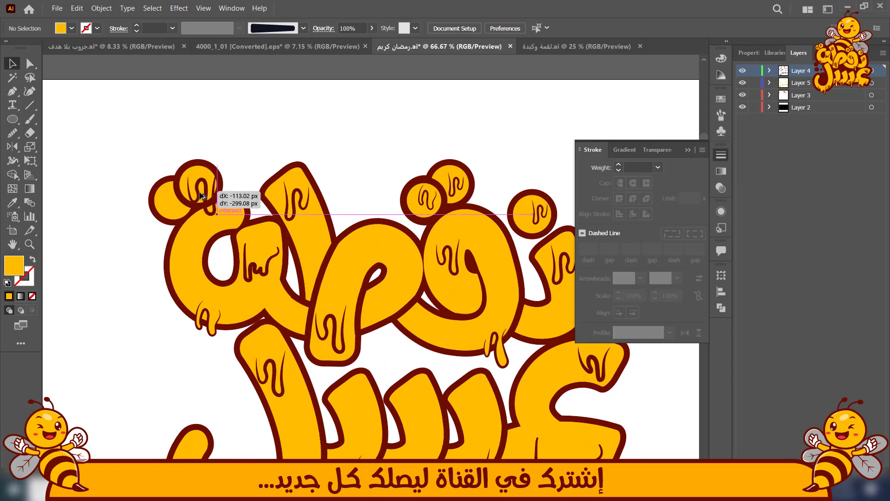
pyautogui.moveTo(202, 196); pyautogui.dragTo(202, 196)
pyautogui.moveTo(218, 216); pyautogui.dragTo(204, 194)
pyautogui.click(199, 186)
pyautogui.click(108, 219)
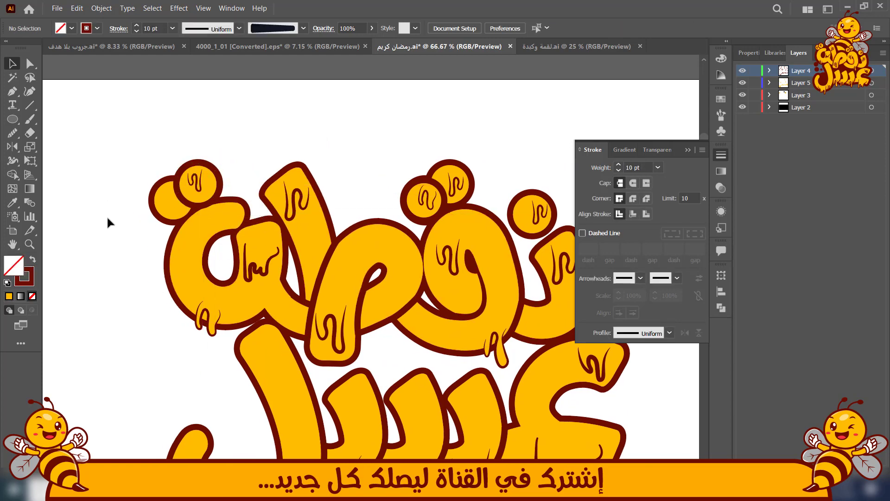
# Duplicate the tapered drip stroke from the right dot of ة onto its left dot
pyautogui.scroll(2, 109, 222)
pyautogui.moveTo(303, 135); pyautogui.dragTo(236, 181)
pyautogui.click(121, 93)
pyautogui.scroll(-4, 121, 92)
pyautogui.moveTo(126, 199); pyautogui.dragTo(152, 290)
pyautogui.moveTo(456, 153); pyautogui.dragTo(456, 152)
# Set the fill for new shapes on Layer 5 to orange with no stroke
pyautogui.moveTo(294, 246); pyautogui.dragTo(294, 267)
pyautogui.click(186, 299)
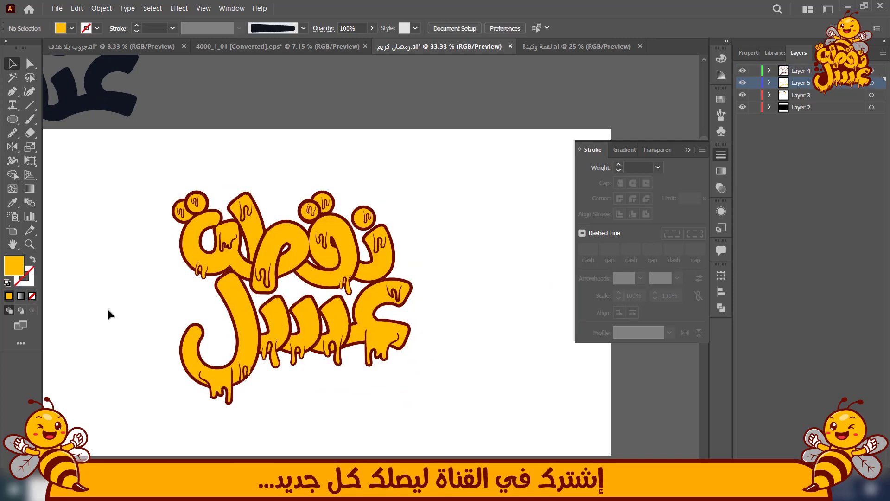
pyautogui.scroll(2, 107, 307)
pyautogui.scroll(-1, 88, 283)
pyautogui.moveTo(158, 264); pyautogui.dragTo(186, 275)
pyautogui.doubleClick(13, 266)
pyautogui.moveTo(546, 364); pyautogui.dragTo(546, 371)
pyautogui.click(646, 256)
pyautogui.moveTo(492, 361); pyautogui.dragTo(406, 413)
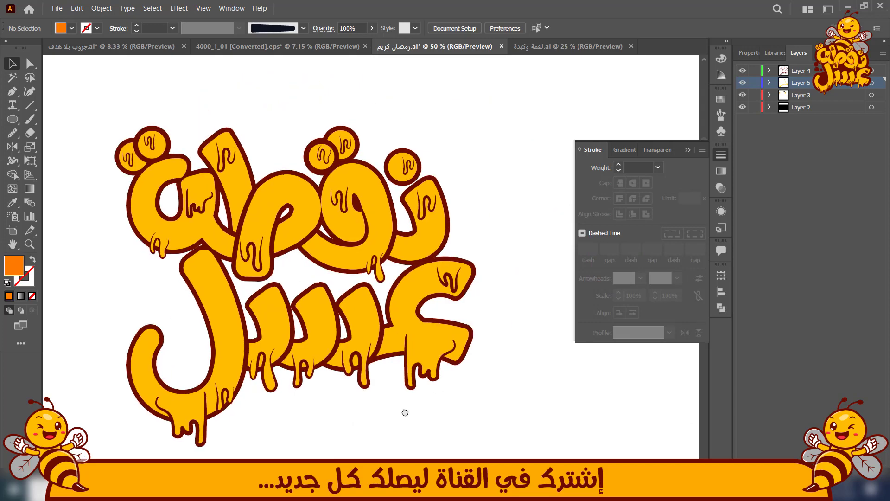
pyautogui.press('p')
pyautogui.scroll(4, 413, 241)
pyautogui.click(361, 212)
pyautogui.moveTo(332, 308); pyautogui.dragTo(320, 326)
pyautogui.click(332, 309)
pyautogui.moveTo(310, 294); pyautogui.dragTo(307, 284)
pyautogui.click(341, 205)
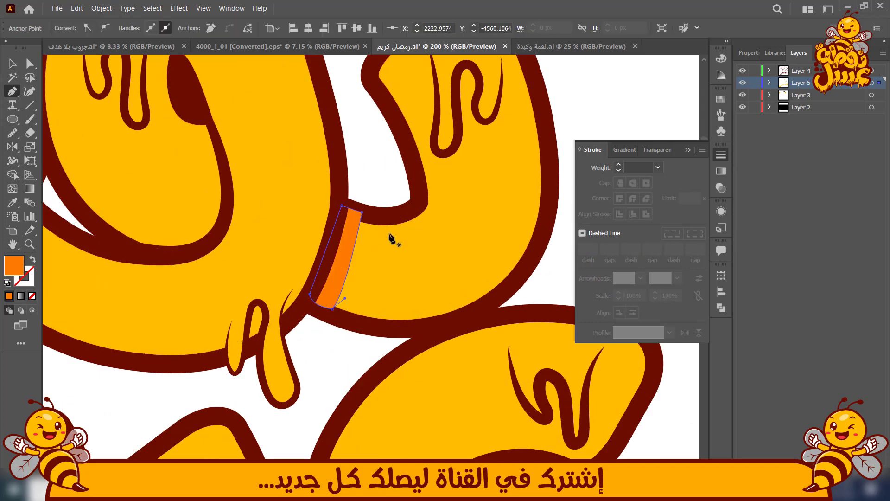
pyautogui.hotkey('ctrl', 'z')
pyautogui.hotkey('ctrl', 'z')
# Draw a curved orange shadow strip with the Pen tool on the tail of ن, beside the outline of ق
pyautogui.scroll(4, 374, 206)
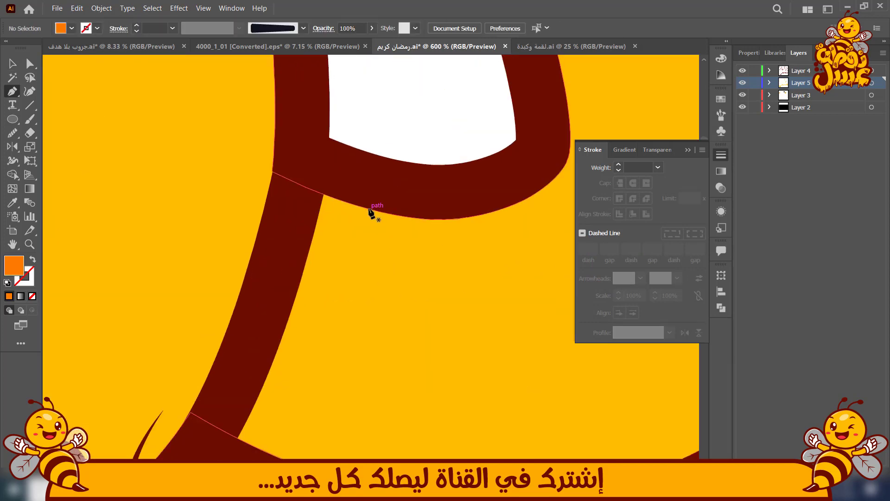
pyautogui.click(297, 326)
pyautogui.scroll(-2, 371, 205)
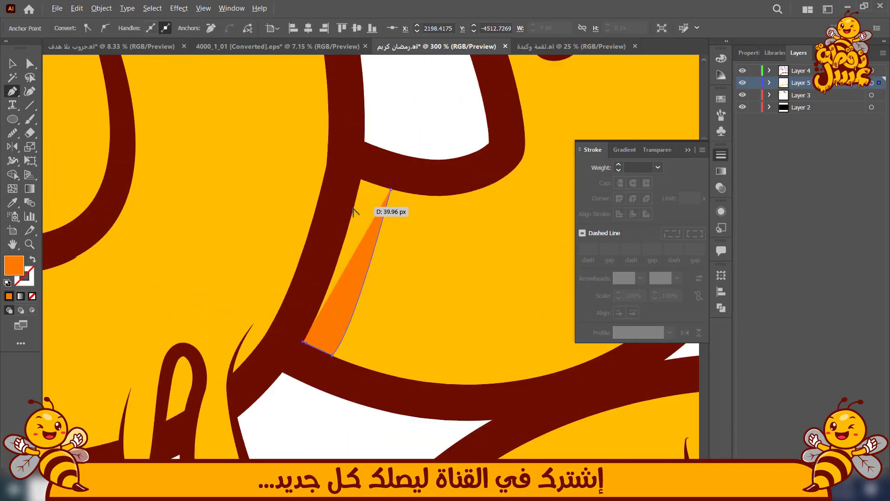
pyautogui.click(359, 190)
pyautogui.click(391, 201)
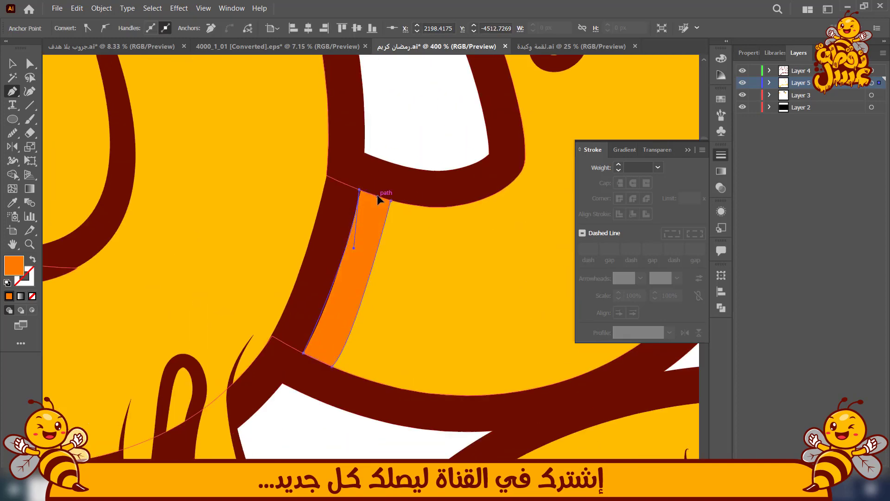
pyautogui.scroll(-3, 381, 230)
pyautogui.click(12, 64)
pyautogui.scroll(-3, 454, 245)
pyautogui.click(389, 280)
# Draw a closed orange crescent shadow along the inner curve beneath the dark opening of ق
pyautogui.scroll(3, 395, 241)
pyautogui.moveTo(396, 241); pyautogui.dragTo(390, 314)
pyautogui.scroll(2, 391, 314)
pyautogui.press('p')
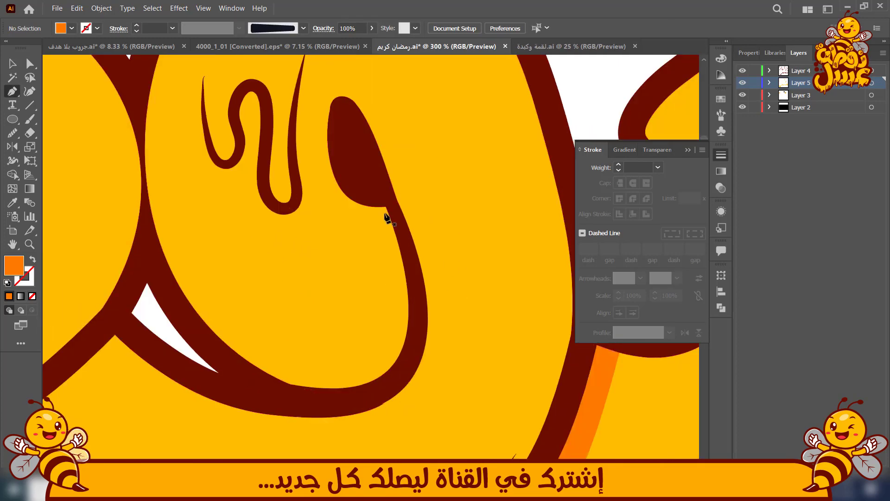
pyautogui.click(386, 206)
pyautogui.moveTo(342, 414); pyautogui.dragTo(337, 416)
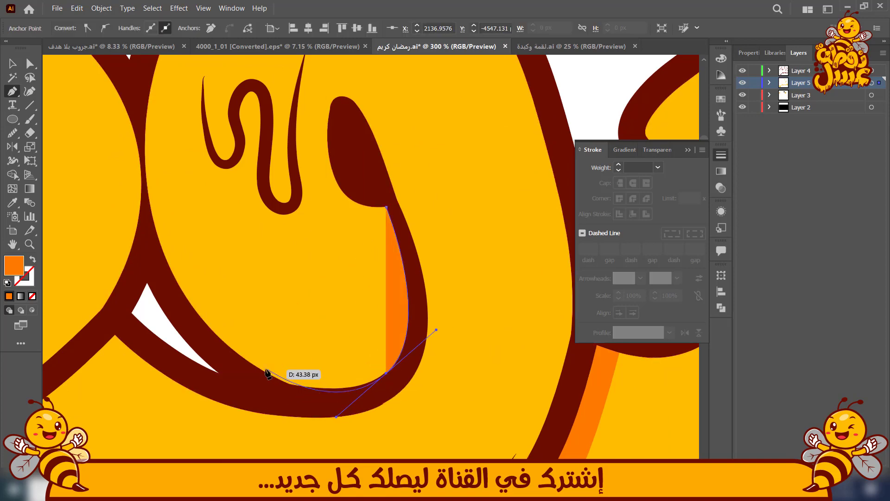
pyautogui.click(262, 370)
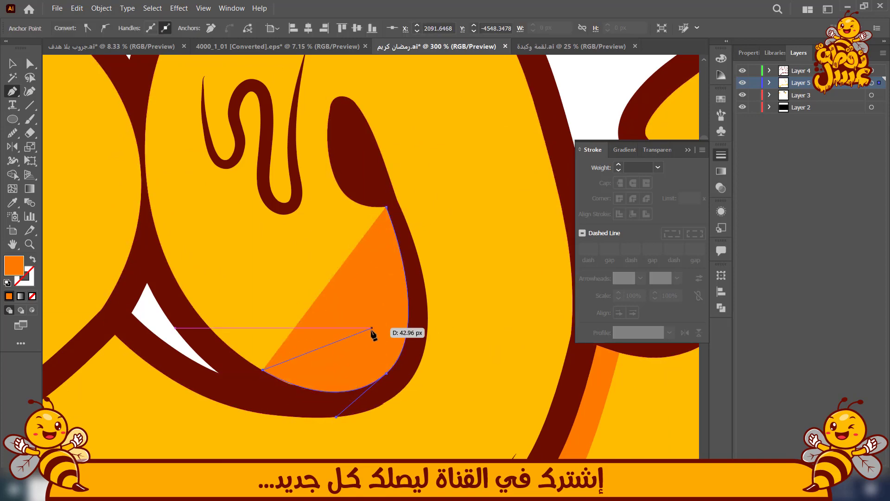
pyautogui.moveTo(371, 331); pyautogui.dragTo(391, 275)
pyautogui.click(387, 207)
pyautogui.scroll(-3, 343, 251)
pyautogui.press('v')
pyautogui.click(155, 74)
pyautogui.moveTo(155, 73); pyautogui.dragTo(183, 39)
pyautogui.press('p')
pyautogui.scroll(2, 235, 219)
pyautogui.click(351, 171)
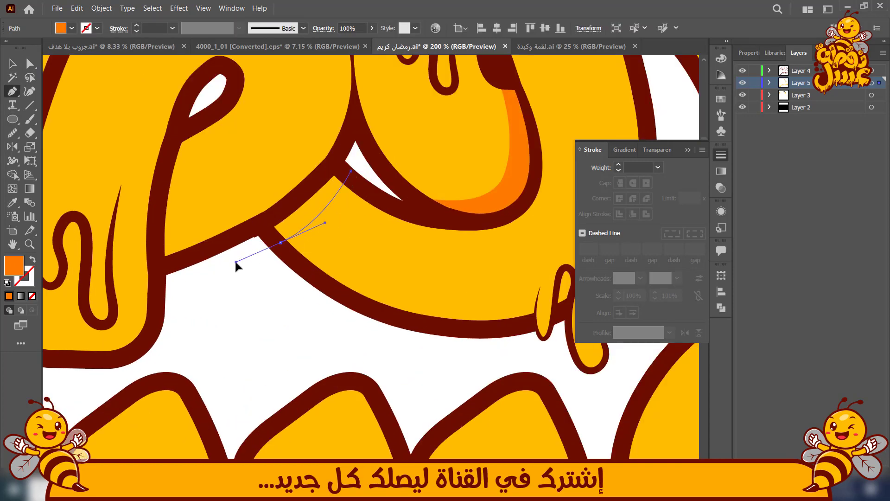
pyautogui.click(267, 226)
pyautogui.hotkey('ctrl', 'z')
pyautogui.hotkey('ctrl', 'z')
pyautogui.hotkey('ctrl', 'z')
pyautogui.hotkey('ctrl', 'z')
pyautogui.hotkey('ctrl', 'z')
pyautogui.hotkey('ctrl', 'z')
# Draw an orange shadow strip on the lower stroke of ق, where it passes behind ط
pyautogui.scroll(3, 337, 185)
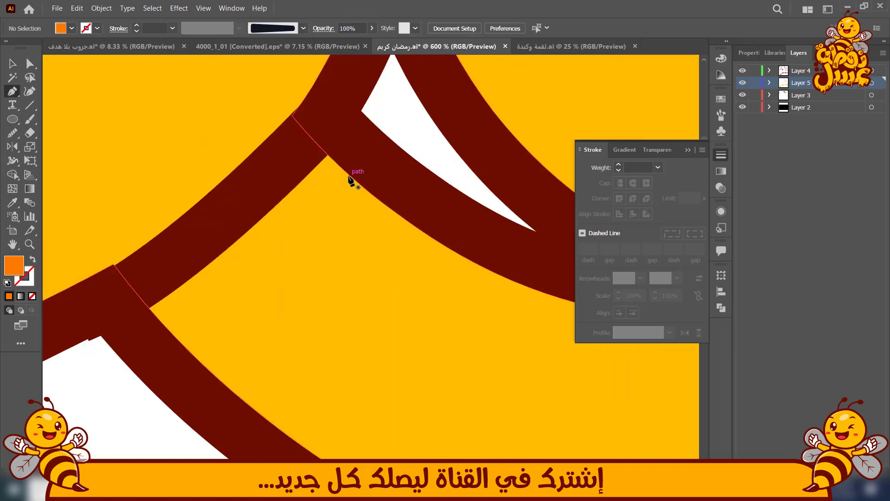
pyautogui.click(350, 176)
pyautogui.moveTo(155, 316); pyautogui.dragTo(154, 314)
pyautogui.click(131, 287)
pyautogui.click(313, 142)
pyautogui.click(350, 175)
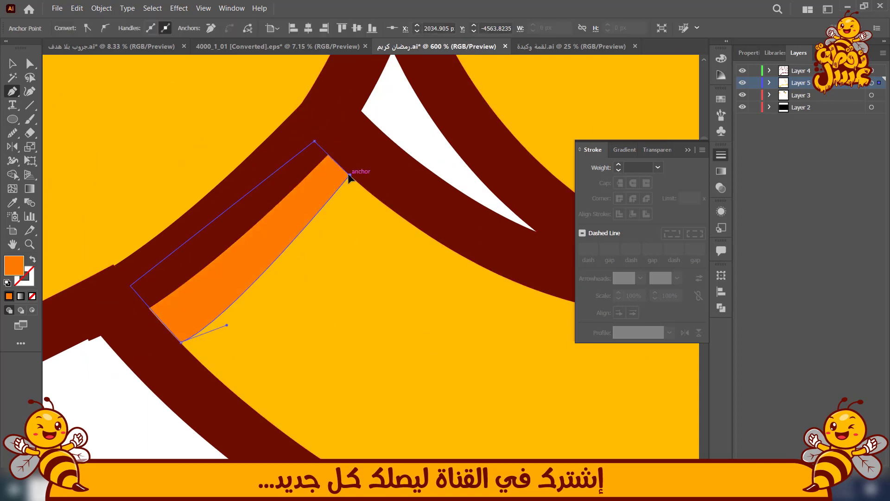
pyautogui.scroll(-7, 258, 284)
pyautogui.click(14, 65)
pyautogui.click(240, 315)
# Draw a narrow orange shadow inside ط, from below its small loop down to the lower outline beside the front stroke
pyautogui.moveTo(241, 314); pyautogui.dragTo(319, 347)
pyautogui.scroll(5, 319, 347)
pyautogui.press('p')
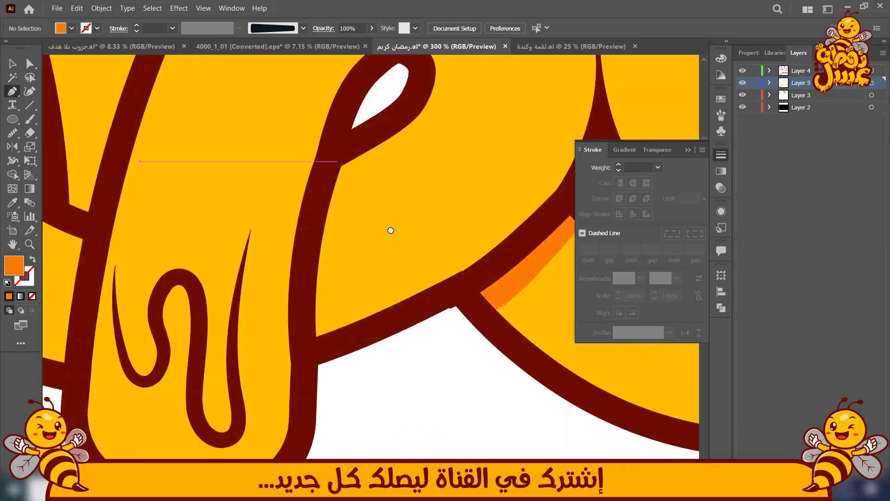
pyautogui.click(358, 158)
pyautogui.click(340, 328)
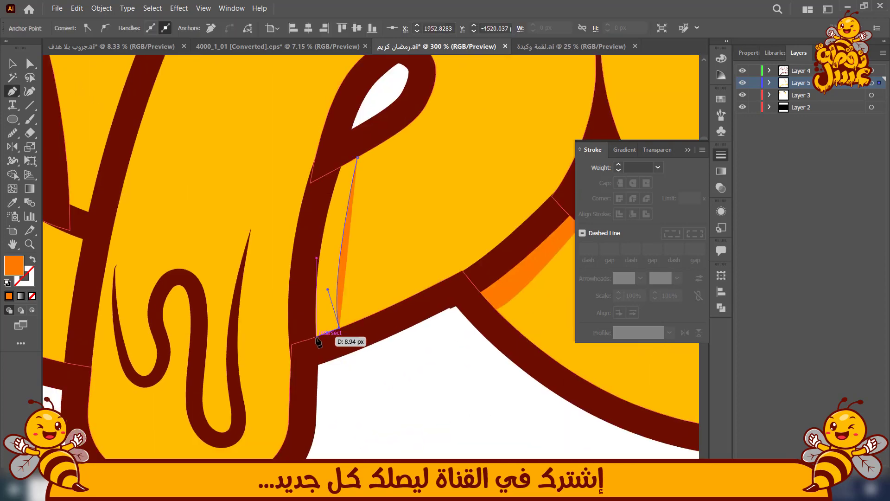
pyautogui.click(317, 337)
pyautogui.click(304, 261)
pyautogui.click(357, 158)
pyautogui.scroll(-3, 365, 282)
pyautogui.press('v')
pyautogui.click(98, 367)
# Draw a long curved orange shadow on the upright of ط, along the outline of its bowl
pyautogui.moveTo(98, 367); pyautogui.dragTo(152, 367)
pyautogui.scroll(2, 365, 183)
pyautogui.press('p')
pyautogui.click(357, 161)
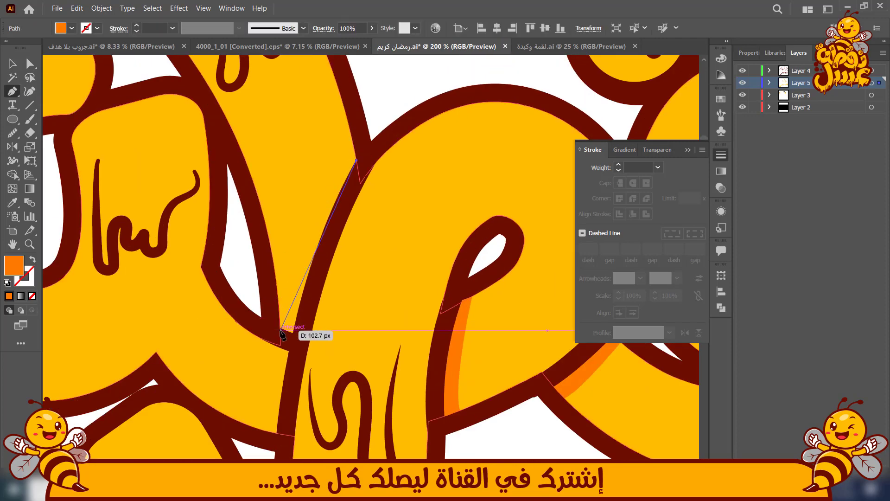
pyautogui.moveTo(357, 161); pyautogui.dragTo(354, 147)
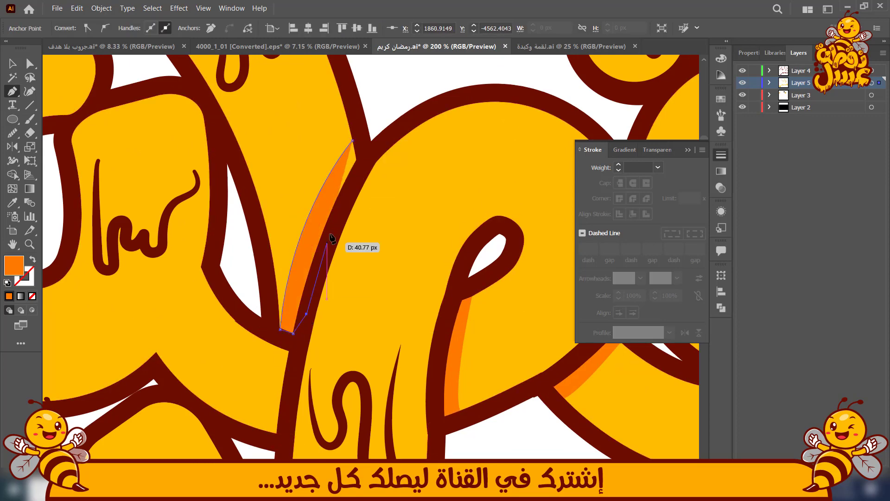
pyautogui.scroll(-3, 346, 187)
pyautogui.press('v')
pyautogui.click(192, 308)
# Add a small orange wedge at the foot of the ط upright, filling the gap beside the long curved shadow
pyautogui.moveTo(191, 307); pyautogui.dragTo(105, 268)
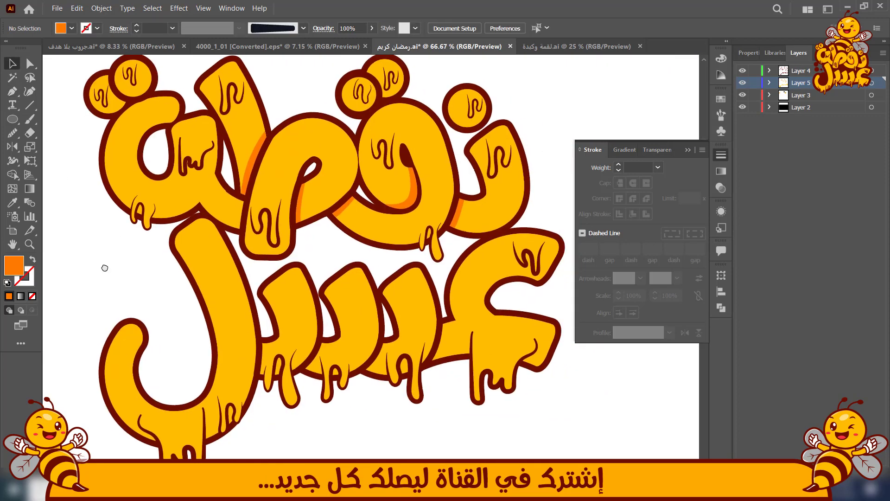
pyautogui.press('p')
pyautogui.scroll(1, 105, 262)
pyautogui.scroll(2, 265, 129)
pyautogui.scroll(-3, 274, 249)
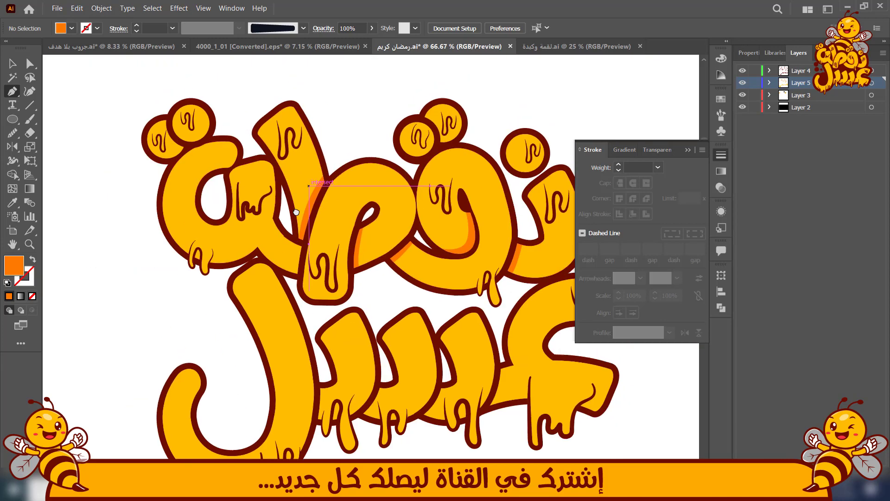
pyautogui.scroll(4, 301, 205)
pyautogui.click(286, 185)
pyautogui.click(300, 307)
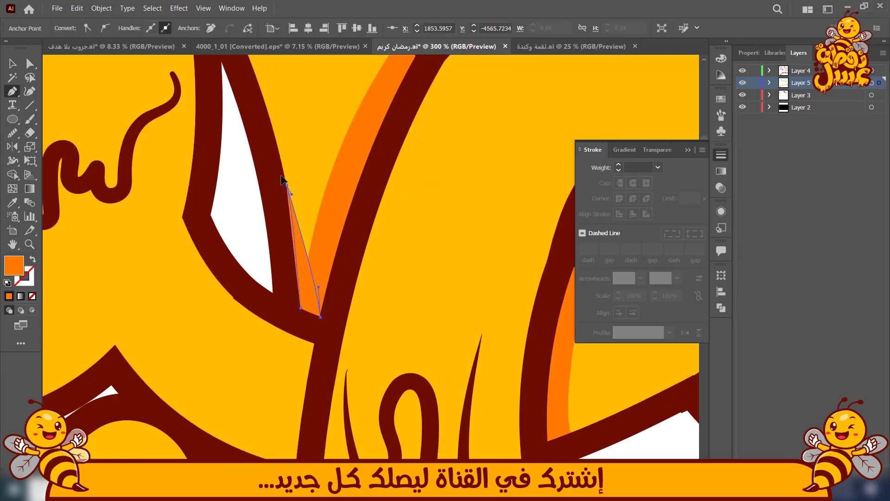
pyautogui.moveTo(281, 176); pyautogui.dragTo(281, 175)
pyautogui.scroll(-5, 238, 205)
pyautogui.press('v')
pyautogui.click(102, 292)
pyautogui.moveTo(102, 292); pyautogui.dragTo(142, 251)
pyautogui.scroll(1, 400, 390)
pyautogui.moveTo(354, 359); pyautogui.dragTo(194, 334)
pyautogui.press('p')
pyautogui.scroll(4, 304, 259)
pyautogui.moveTo(308, 241); pyautogui.dragTo(347, 390)
pyautogui.click(318, 175)
pyautogui.moveTo(279, 357); pyautogui.dragTo(232, 413)
pyautogui.click(279, 356)
pyautogui.hotkey('ctrl', 'z')
pyautogui.hotkey('ctrl', 'z')
# Draw an orange shadow strip where ع passes behind the rightmost tooth of س
pyautogui.click(323, 183)
pyautogui.moveTo(289, 340)
pyautogui.mouseDown()
pyautogui.moveTo(266, 371)
pyautogui.moveTo(357, 432)
pyautogui.mouseUp()
pyautogui.click(288, 340)
pyautogui.click(250, 353)
pyautogui.click(240, 344)
pyautogui.click(286, 197)
pyautogui.scroll(-4, 278, 260)
# Draw an orange shadow strip on the rightmost tooth of س, beside the outline of the middle tooth
pyautogui.scroll(4, 318, 307)
pyautogui.click(355, 270)
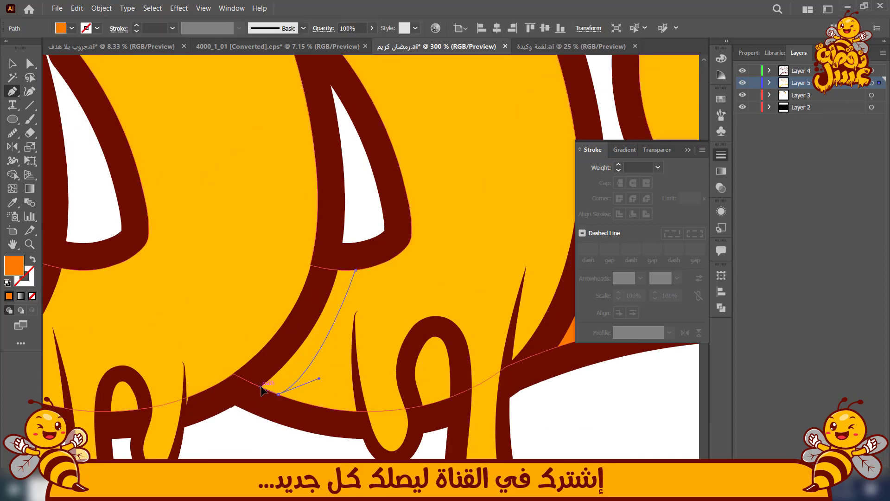
pyautogui.click(262, 387)
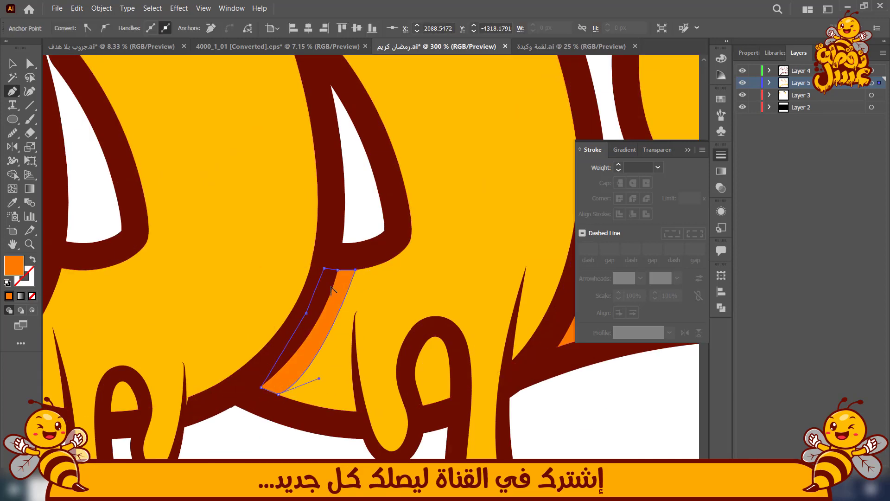
pyautogui.scroll(-3, 335, 283)
pyautogui.press('v')
pyautogui.click(335, 418)
# Draw an orange shadow strip on the middle tooth of س, beside the outline of the leftmost tooth
pyautogui.moveTo(284, 386); pyautogui.dragTo(377, 415)
pyautogui.press('p')
pyautogui.scroll(4, 351, 281)
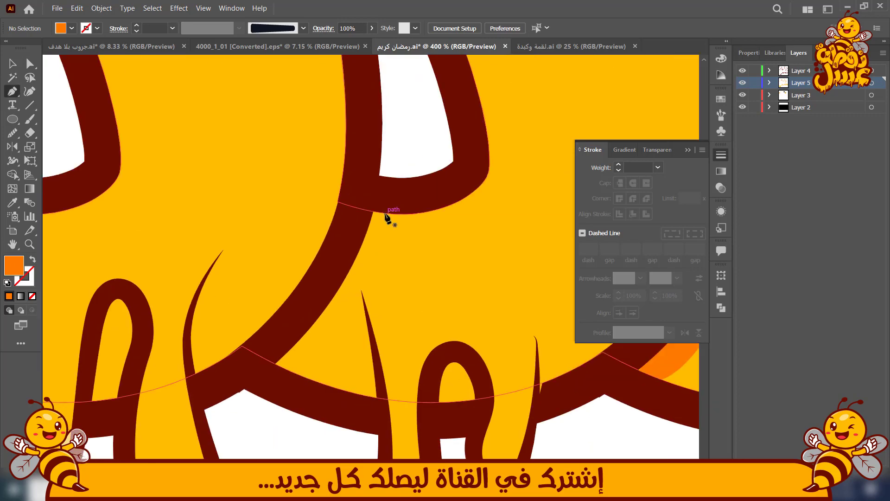
pyautogui.click(385, 213)
pyautogui.moveTo(311, 380); pyautogui.dragTo(295, 396)
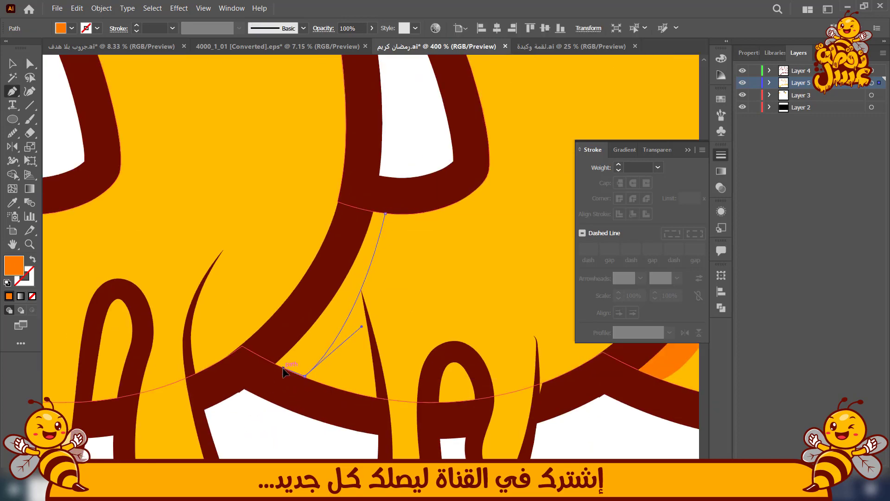
pyautogui.moveTo(273, 363); pyautogui.dragTo(362, 242)
pyautogui.click(385, 214)
pyautogui.scroll(-3, 325, 288)
pyautogui.press('v')
pyautogui.click(65, 255)
# Draw an orange shadow strip on the leftmost tooth of س, beside the outline of ل
pyautogui.moveTo(220, 432); pyautogui.dragTo(313, 453)
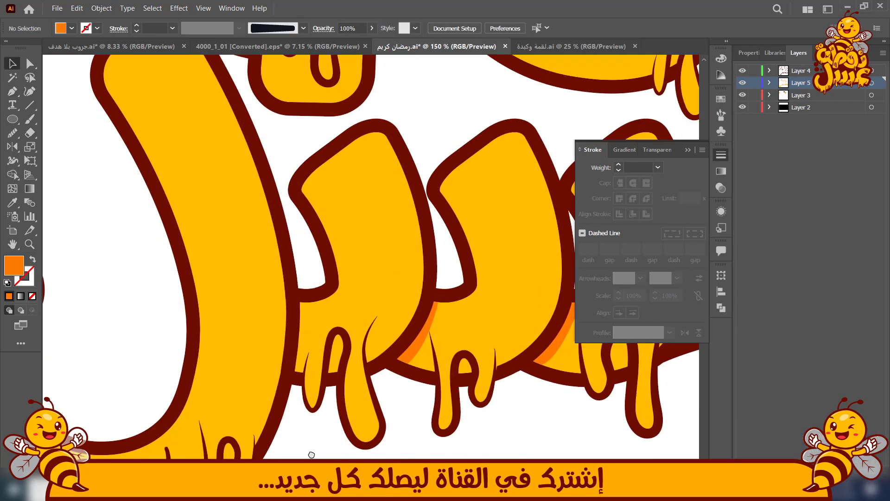
pyautogui.press('p')
pyautogui.scroll(2, 306, 389)
pyautogui.click(310, 177)
pyautogui.moveTo(283, 313); pyautogui.dragTo(271, 242)
pyautogui.scroll(-5, 310, 258)
pyautogui.press('v')
pyautogui.click(80, 268)
# Create a new layer directly above Layer 3 and below Layer 5
pyautogui.moveTo(145, 171); pyautogui.dragTo(134, 260)
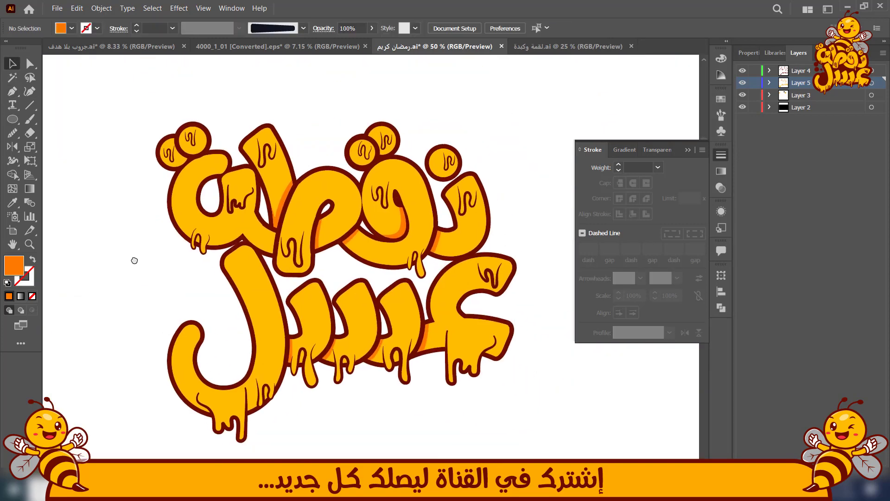
pyautogui.click(801, 95)
pyautogui.click(867, 487)
# Draw a closed orange shadow shape with the Pen tool under the wavy drip line on the upper end of ن
pyautogui.press('p')
pyautogui.scroll(5, 478, 203)
pyautogui.scroll(3, 408, 218)
pyautogui.click(399, 190)
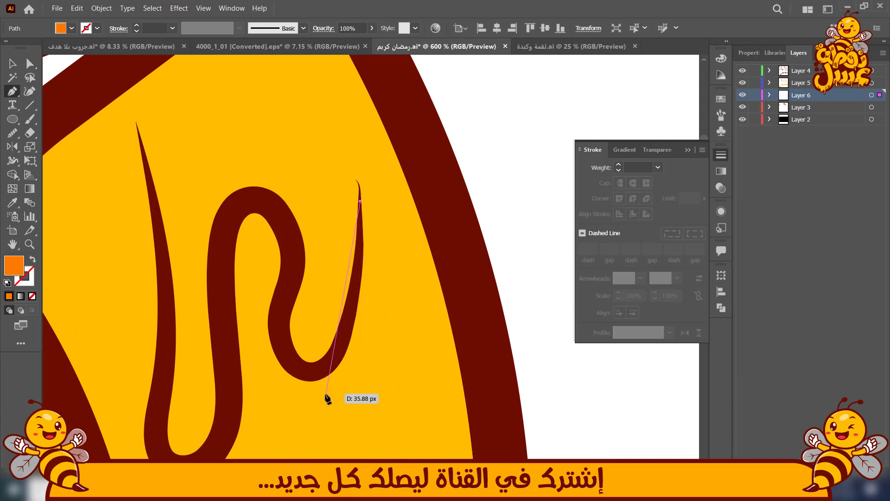
pyautogui.moveTo(235, 425); pyautogui.dragTo(240, 432)
pyautogui.moveTo(261, 286); pyautogui.dragTo(254, 278)
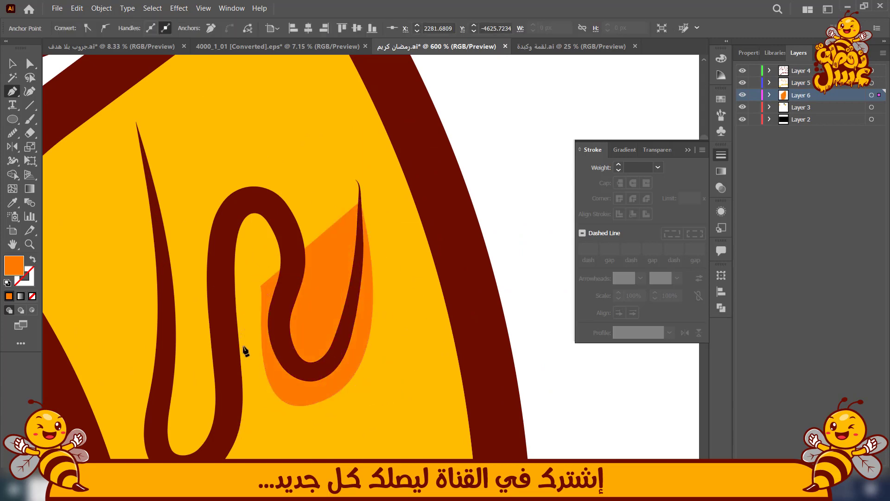
pyautogui.moveTo(243, 346); pyautogui.dragTo(249, 372)
pyautogui.moveTo(224, 455); pyautogui.dragTo(276, 317)
pyautogui.moveTo(164, 357); pyautogui.dragTo(155, 357)
pyautogui.click(218, 211)
pyautogui.click(205, 299)
pyautogui.click(230, 331)
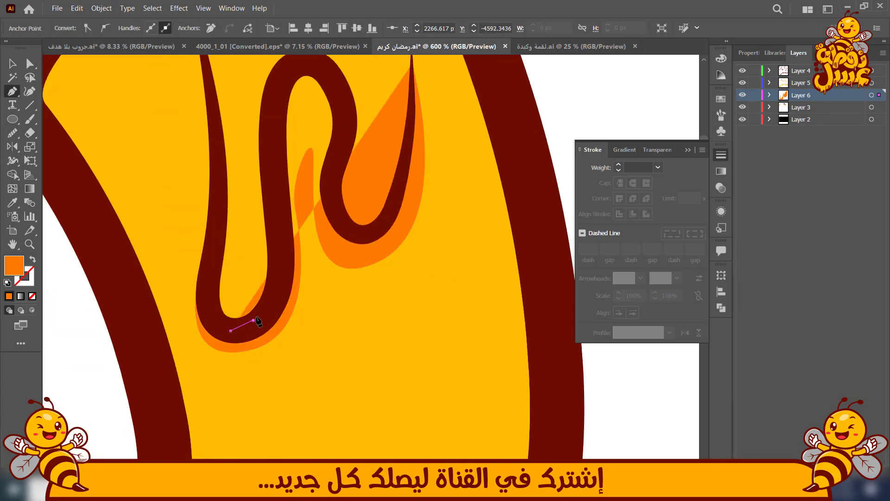
pyautogui.click(254, 320)
pyautogui.click(282, 289)
pyautogui.click(271, 161)
pyautogui.click(281, 92)
pyautogui.click(336, 200)
pyautogui.click(360, 234)
pyautogui.click(398, 197)
pyautogui.click(412, 64)
pyautogui.scroll(-4, 408, 154)
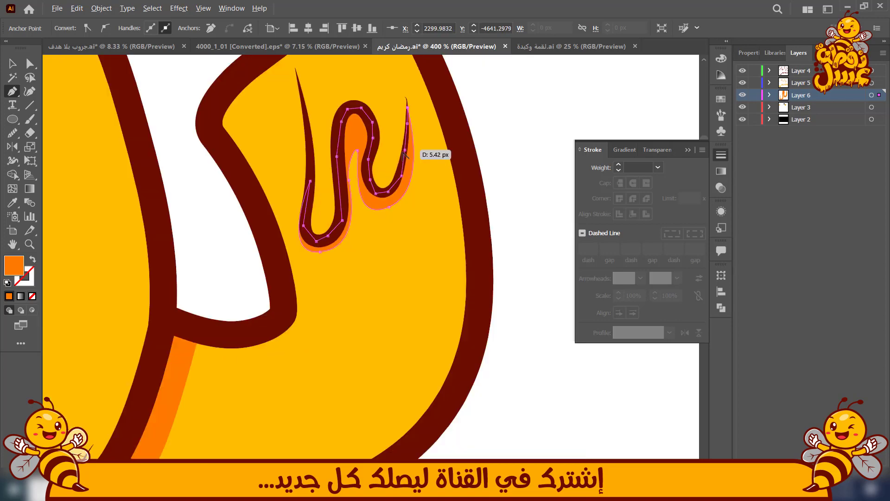
pyautogui.press('v')
pyautogui.click(471, 193)
# Trace the outer edge of an orange shadow under the drip line on the dot of ن
pyautogui.scroll(-3, 483, 189)
pyautogui.scroll(5, 432, 153)
pyautogui.press('p')
pyautogui.scroll(1, 357, 240)
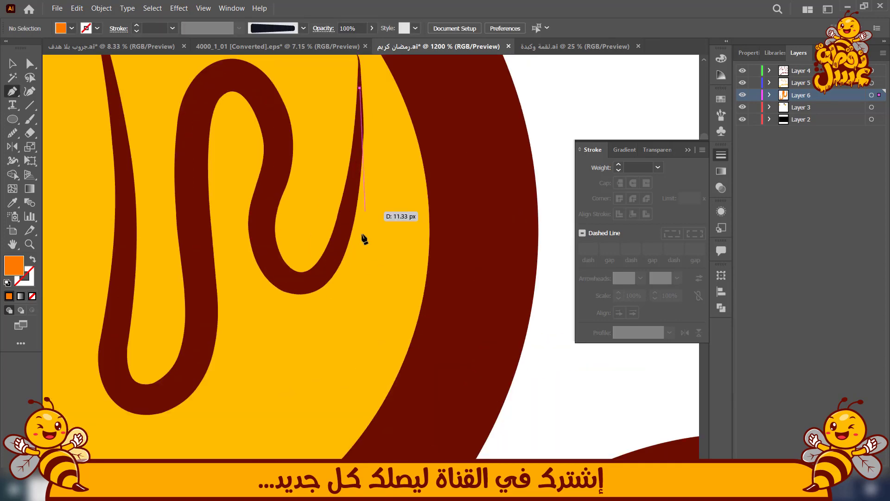
pyautogui.click(358, 90)
pyautogui.moveTo(294, 318); pyautogui.dragTo(182, 338)
pyautogui.moveTo(246, 147); pyautogui.dragTo(237, 118)
pyautogui.moveTo(218, 170); pyautogui.dragTo(213, 193)
pyautogui.moveTo(233, 355); pyautogui.dragTo(378, 223)
pyautogui.moveTo(378, 224); pyautogui.dragTo(359, 272)
pyautogui.moveTo(270, 292); pyautogui.dragTo(228, 266)
pyautogui.moveTo(240, 164); pyautogui.dragTo(246, 142)
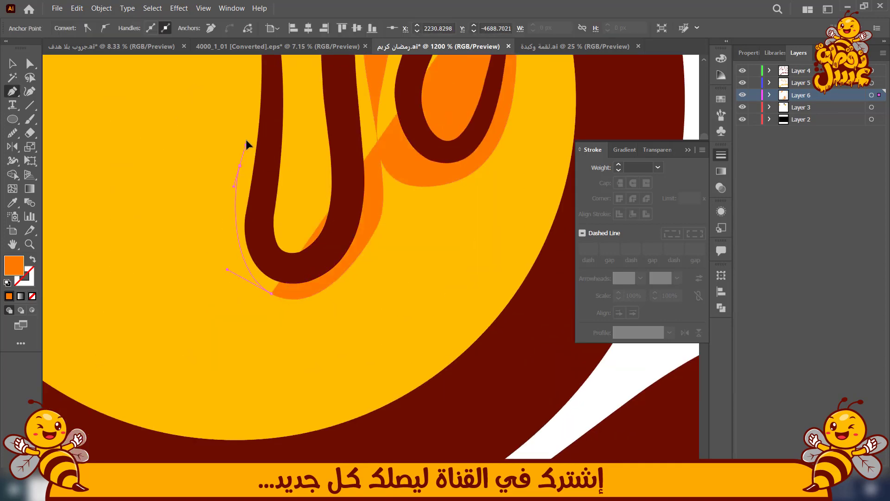
pyautogui.moveTo(255, 84); pyautogui.dragTo(239, 194)
pyautogui.moveTo(239, 141); pyautogui.dragTo(237, 110)
pyautogui.click(249, 115)
pyautogui.moveTo(249, 155); pyautogui.dragTo(250, 167)
pyautogui.moveTo(254, 236); pyautogui.dragTo(246, 297)
pyautogui.moveTo(238, 343); pyautogui.dragTo(246, 363)
pyautogui.hotkey('ctrl', 'z')
pyautogui.hotkey('ctrl', 'z')
pyautogui.hotkey('ctrl', 'z')
pyautogui.hotkey('ctrl', 'z')
pyautogui.hotkey('ctrl', 'z')
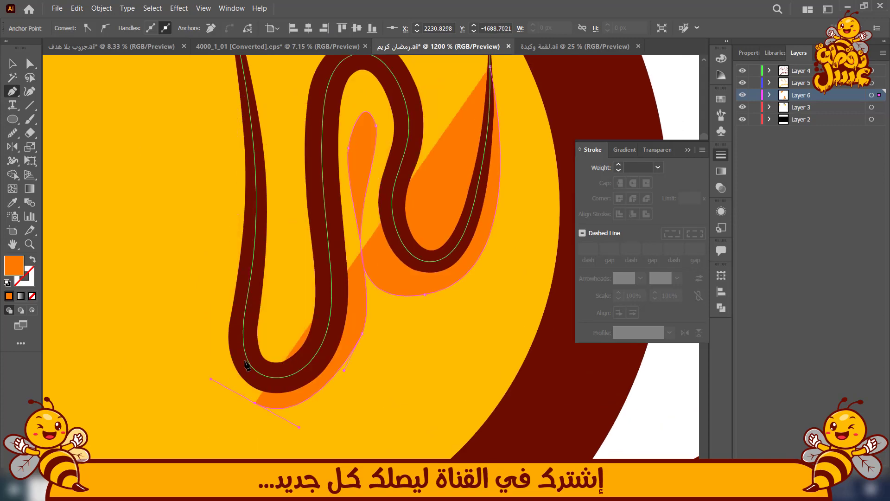
# Close the shadow shape on the dot of ن by tracing back beneath its drip outline
pyautogui.moveTo(248, 238); pyautogui.dragTo(249, 237)
pyautogui.click(245, 337)
pyautogui.click(256, 370)
pyautogui.click(279, 378)
pyautogui.click(304, 368)
pyautogui.click(326, 334)
pyautogui.click(328, 242)
pyautogui.moveTo(325, 153); pyautogui.dragTo(311, 246)
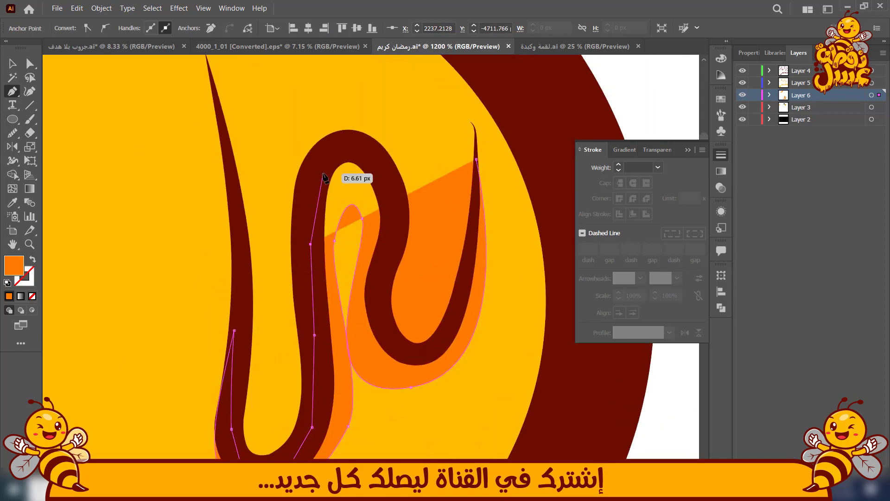
pyautogui.click(469, 264)
pyautogui.click(476, 159)
pyautogui.scroll(-4, 461, 176)
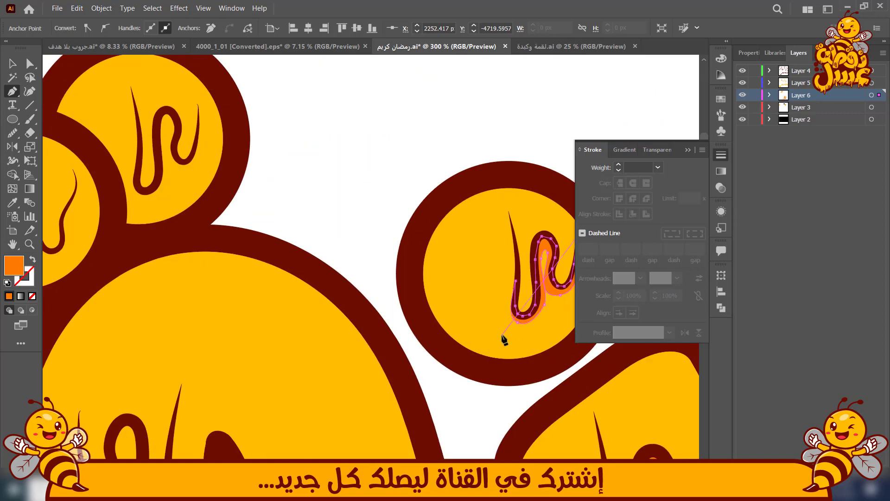
# Draw a closed orange shadow under the wavy drip line on the upper body of ق and deselect it
pyautogui.moveTo(186, 394); pyautogui.dragTo(219, 206)
pyautogui.scroll(1, 187, 260)
pyautogui.click(228, 180)
pyautogui.moveTo(198, 407); pyautogui.dragTo(158, 398)
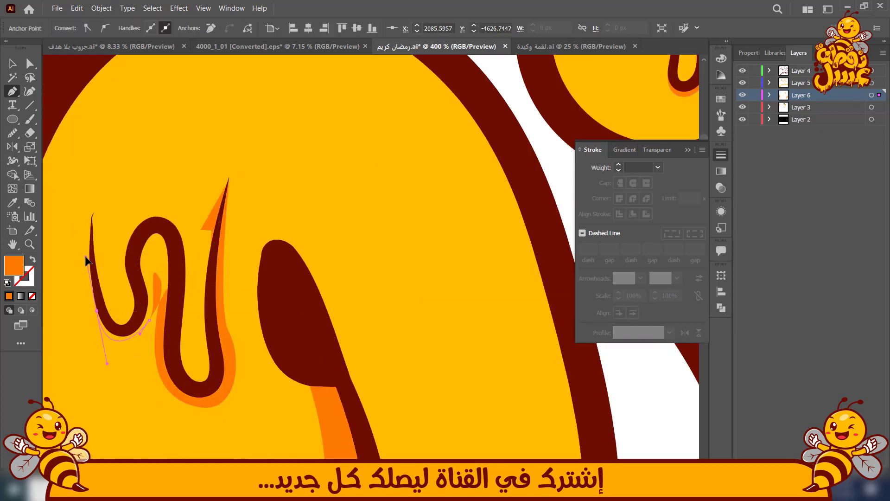
pyautogui.click(97, 310)
pyautogui.scroll(3, 108, 319)
pyautogui.click(147, 357)
pyautogui.click(206, 235)
pyautogui.moveTo(200, 139); pyautogui.dragTo(200, 260)
pyautogui.click(243, 163)
pyautogui.moveTo(299, 399); pyautogui.dragTo(291, 190)
pyautogui.click(288, 368)
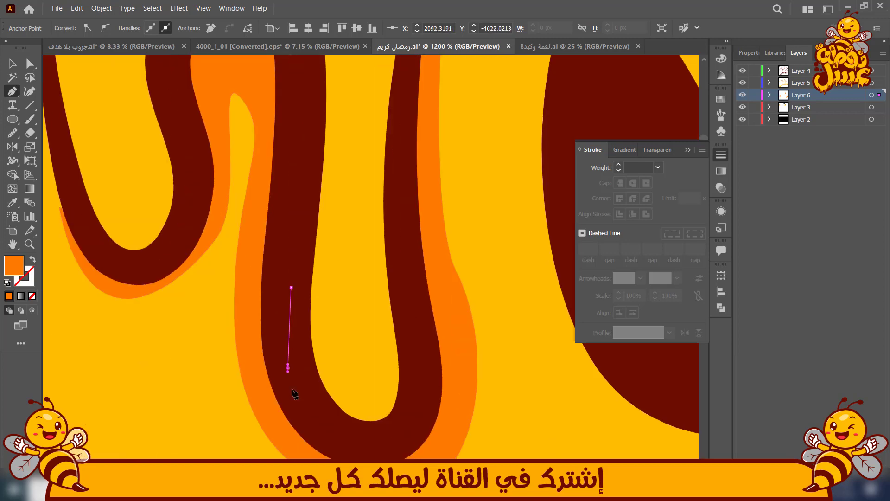
pyautogui.scroll(-8, 398, 149)
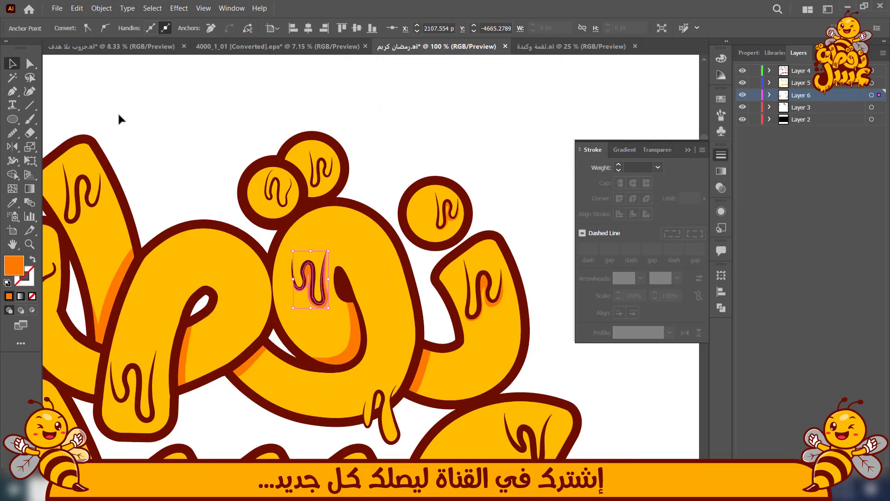
pyautogui.click(119, 120)
pyautogui.moveTo(137, 143); pyautogui.dragTo(129, 171)
pyautogui.scroll(3, 389, 447)
pyautogui.moveTo(389, 447); pyautogui.dragTo(353, 349)
pyautogui.press('p')
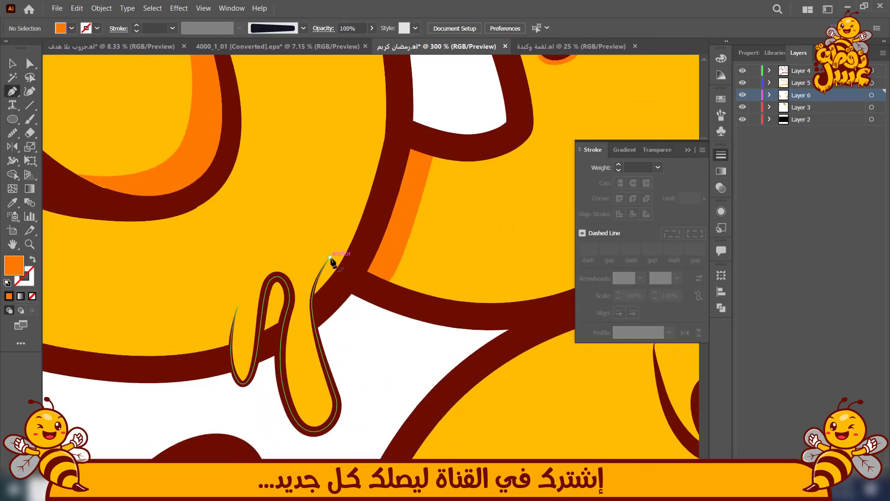
pyautogui.click(330, 258)
pyautogui.scroll(4, 318, 291)
pyautogui.click(301, 302)
pyautogui.hotkey('ctrl', 'z')
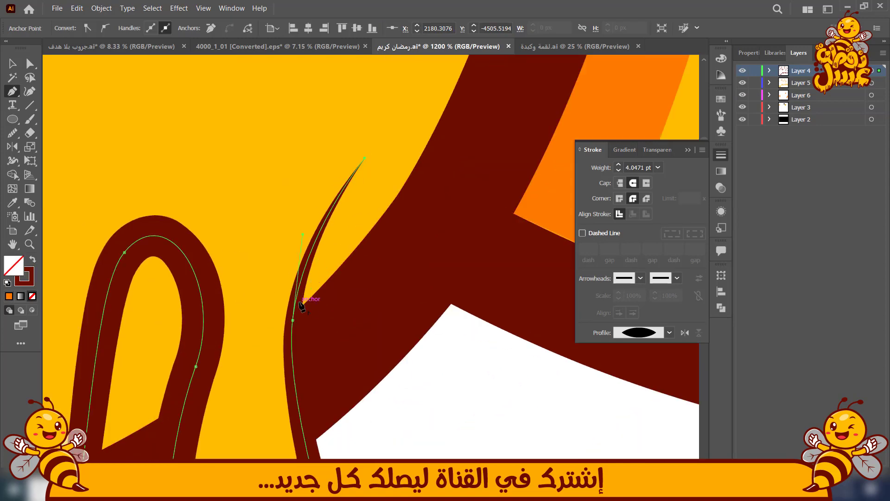
# Make Layer 6 and the orange fill active by selecting the shadow under the upper drip of ق, leaving nothing selected
pyautogui.scroll(-8, 424, 366)
pyautogui.press('a')
pyautogui.click(371, 283)
pyautogui.keyDown('alt'); pyautogui.click(365, 276); pyautogui.keyUp('alt')
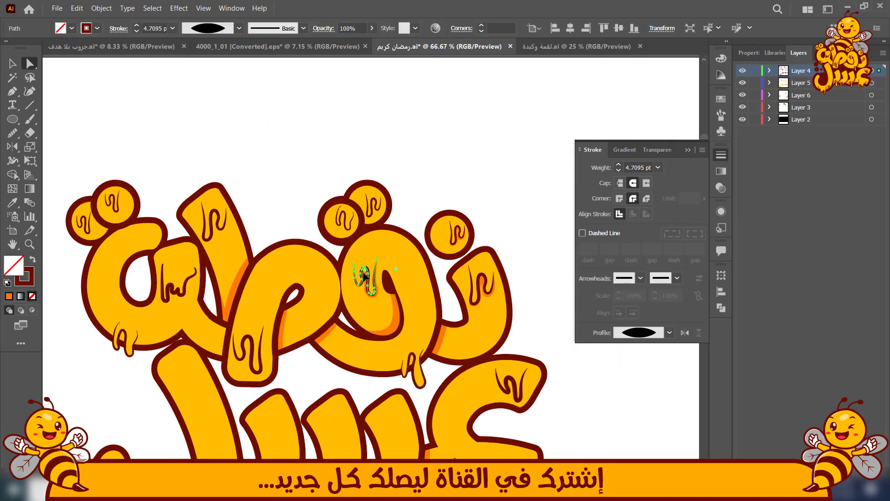
pyautogui.scroll(4, 364, 278)
pyautogui.click(364, 278)
pyautogui.click(608, 70)
pyautogui.scroll(-4, 375, 273)
# Fill the inside of the loop between the two drips at the base of ق with an orange shadow shape
pyautogui.scroll(3, 419, 382)
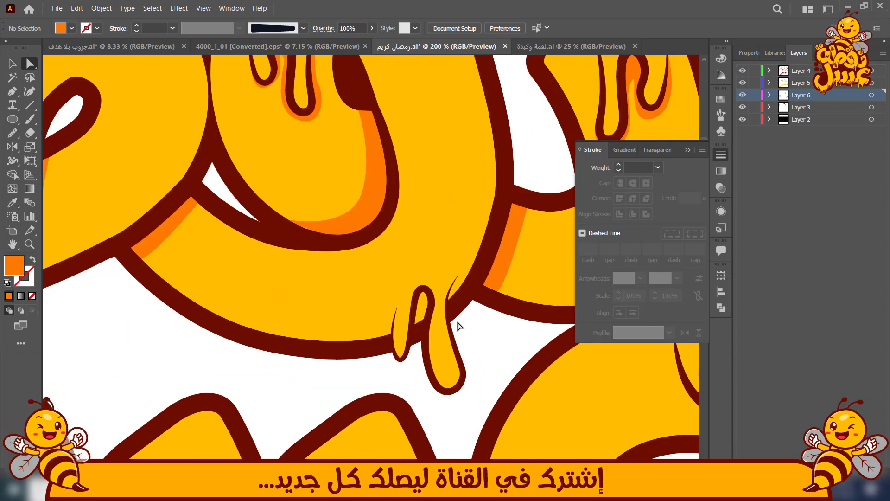
pyautogui.scroll(3, 436, 333)
pyautogui.press('p')
pyautogui.click(328, 324)
pyautogui.click(357, 308)
pyautogui.click(381, 285)
pyautogui.click(374, 247)
pyautogui.click(365, 221)
pyautogui.click(350, 224)
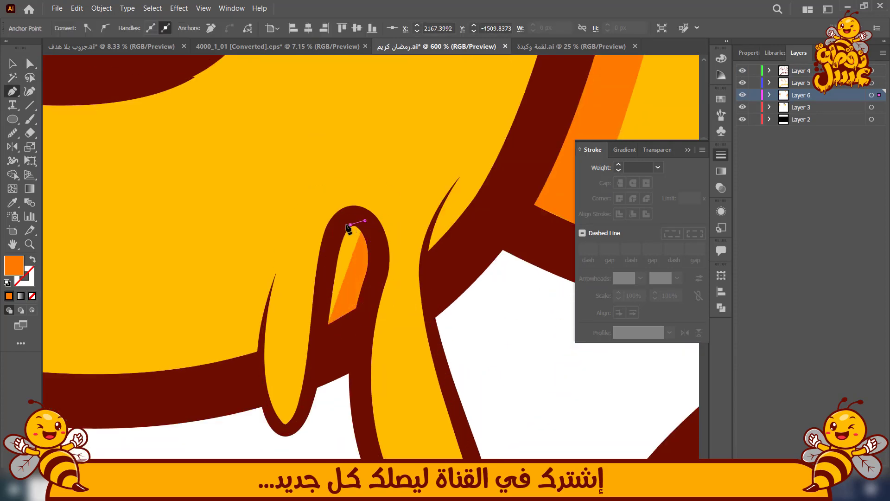
pyautogui.click(335, 224)
# Draw a small orange shadow sliver beside the tapered tip of the longer drip at the base of ق
pyautogui.click(424, 258)
pyautogui.moveTo(452, 186); pyautogui.dragTo(468, 183)
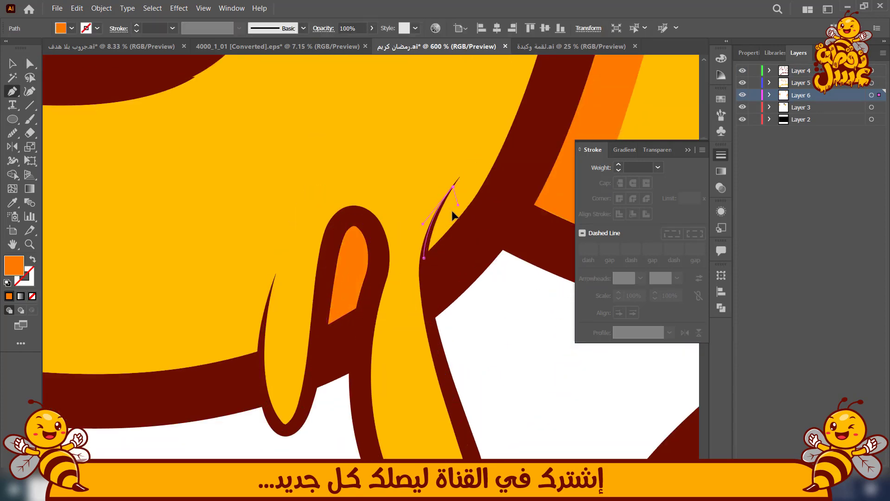
pyautogui.moveTo(425, 258); pyautogui.dragTo(247, 247)
pyautogui.scroll(-3, 429, 256)
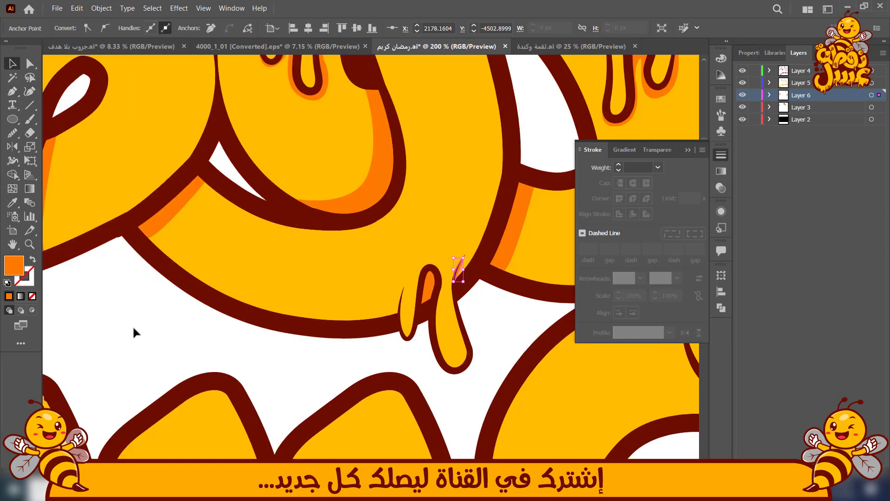
pyautogui.click(135, 332)
# Add orange shadows under the drip lines on the two dots above ق
pyautogui.scroll(-5, 134, 333)
pyautogui.scroll(3, 312, 163)
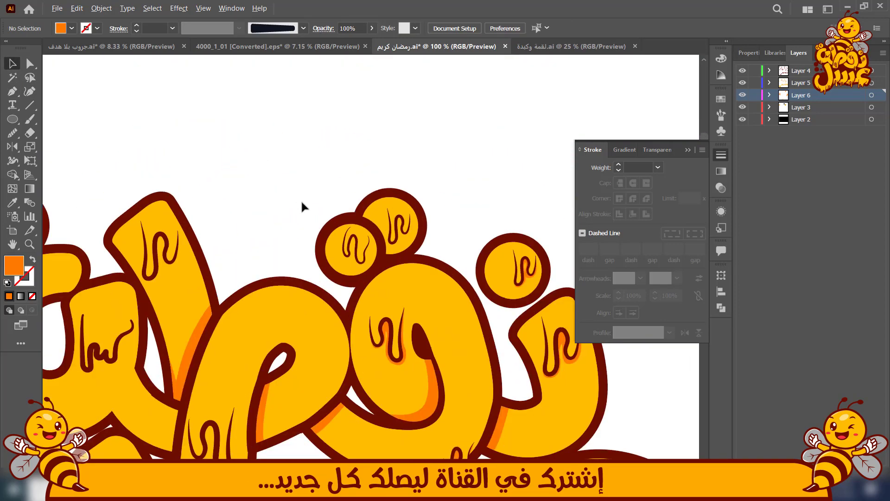
pyautogui.scroll(4, 301, 206)
pyautogui.moveTo(223, 302); pyautogui.dragTo(348, 293)
pyautogui.scroll(2, 205, 290)
pyautogui.scroll(-4, 190, 356)
pyautogui.scroll(2, 357, 387)
pyautogui.scroll(2, 540, 200)
pyautogui.scroll(-2, 336, 280)
pyautogui.scroll(2, 341, 281)
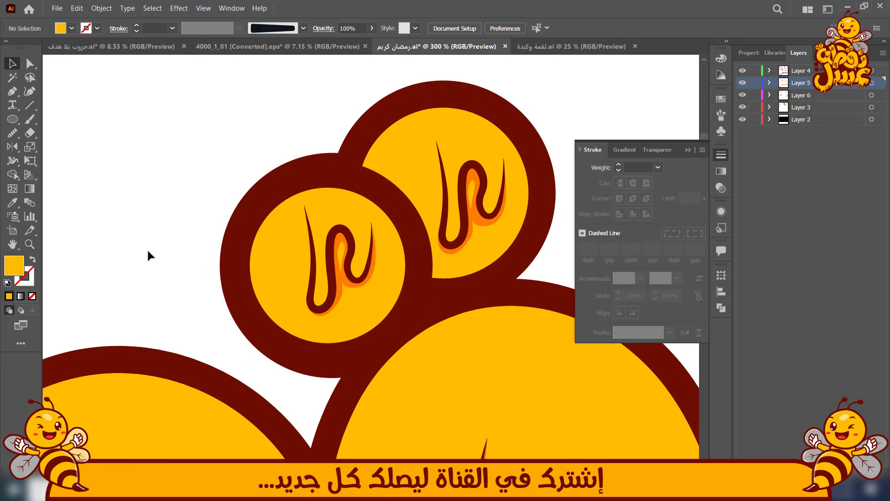
pyautogui.scroll(-3, 146, 251)
pyautogui.scroll(-3, 418, 374)
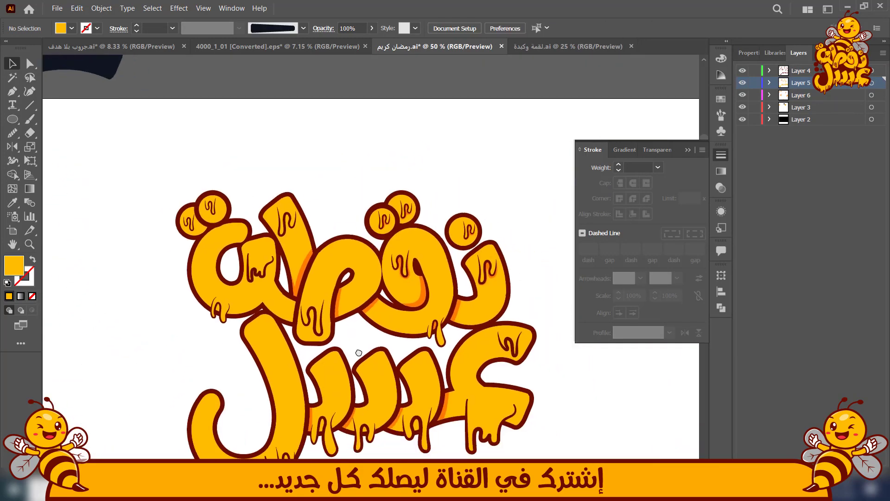
# Draw a closed orange shadow under the drip line on the lower end of ط, using the fill of the neighbouring shadow strip
pyautogui.press('a')
pyautogui.scroll(4, 334, 353)
pyautogui.click(368, 296)
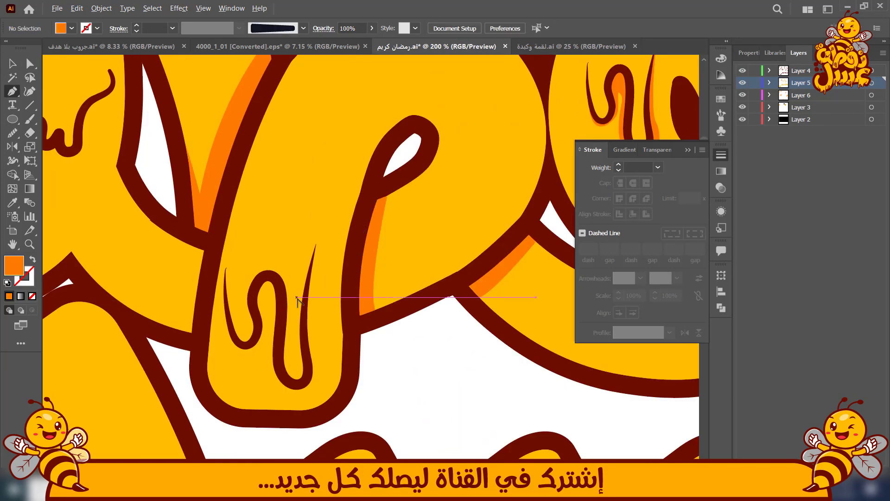
pyautogui.scroll(2, 298, 301)
pyautogui.click(315, 251)
pyautogui.scroll(-2, 334, 349)
pyautogui.moveTo(316, 338); pyautogui.dragTo(323, 356)
pyautogui.moveTo(296, 396); pyautogui.dragTo(272, 390)
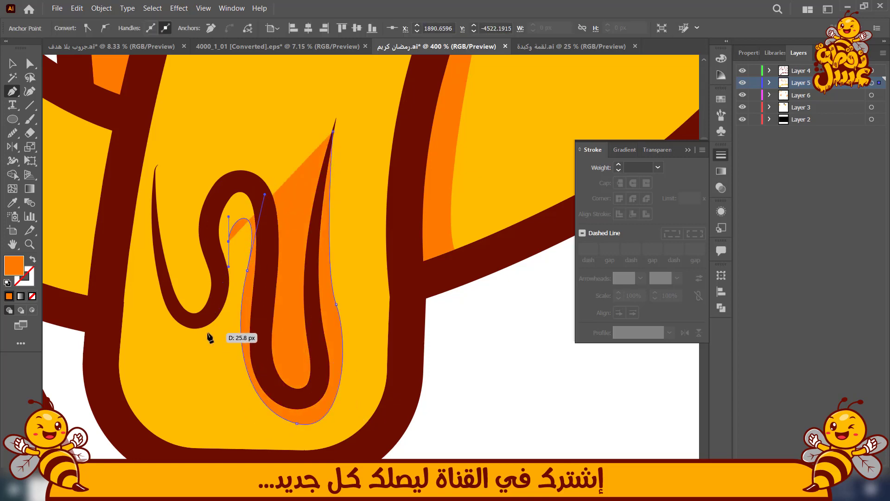
pyautogui.moveTo(208, 333); pyautogui.dragTo(163, 354)
pyautogui.moveTo(159, 254); pyautogui.dragTo(165, 211)
pyautogui.click(159, 253)
pyautogui.click(173, 304)
pyautogui.click(189, 320)
pyautogui.click(208, 316)
pyautogui.click(217, 301)
pyautogui.click(220, 278)
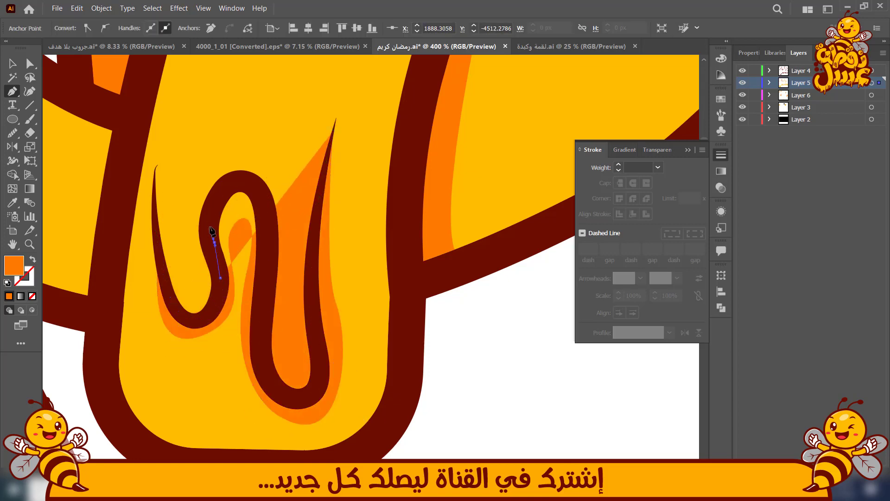
pyautogui.click(262, 263)
pyautogui.click(265, 356)
pyautogui.click(273, 386)
pyautogui.click(301, 399)
pyautogui.click(310, 390)
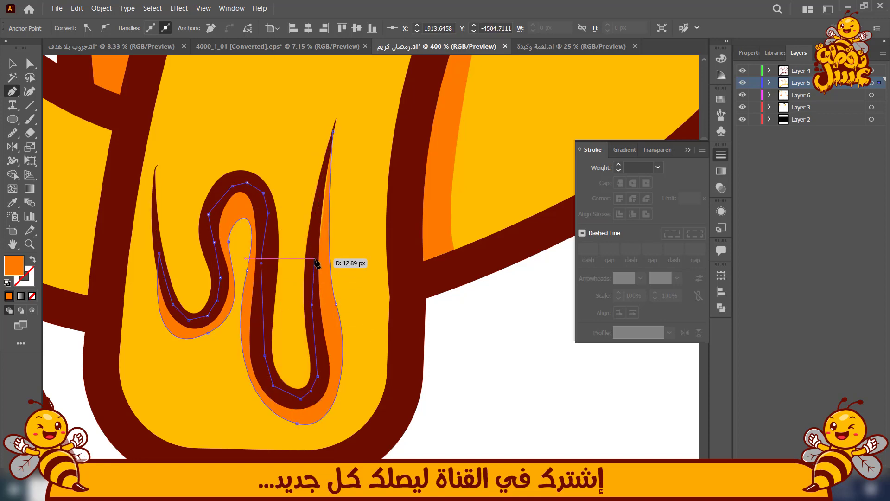
pyautogui.click(333, 131)
pyautogui.scroll(-4, 241, 306)
pyautogui.click(264, 103)
# Draw the outer lower edge of an orange shadow shape under the drip line on the upright stem of ط
pyautogui.press('p')
pyautogui.moveTo(263, 103); pyautogui.dragTo(399, 193)
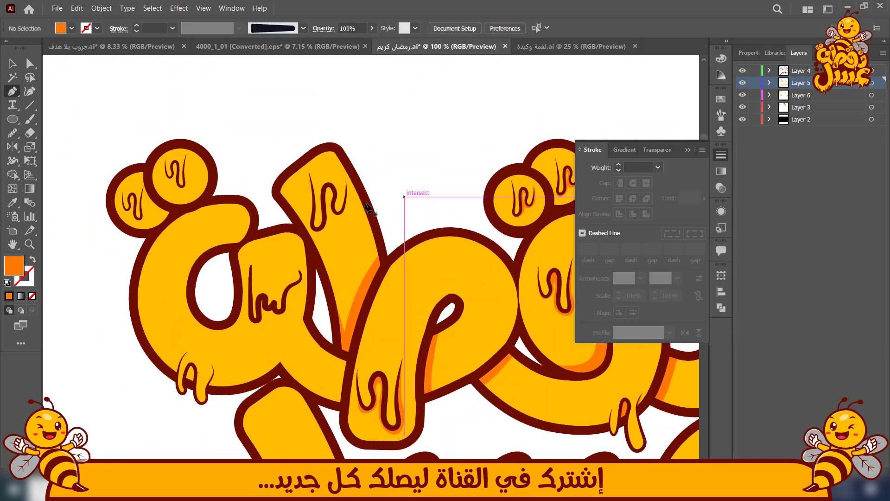
pyautogui.scroll(5, 339, 188)
pyautogui.click(364, 100)
pyautogui.moveTo(258, 232); pyautogui.dragTo(267, 185)
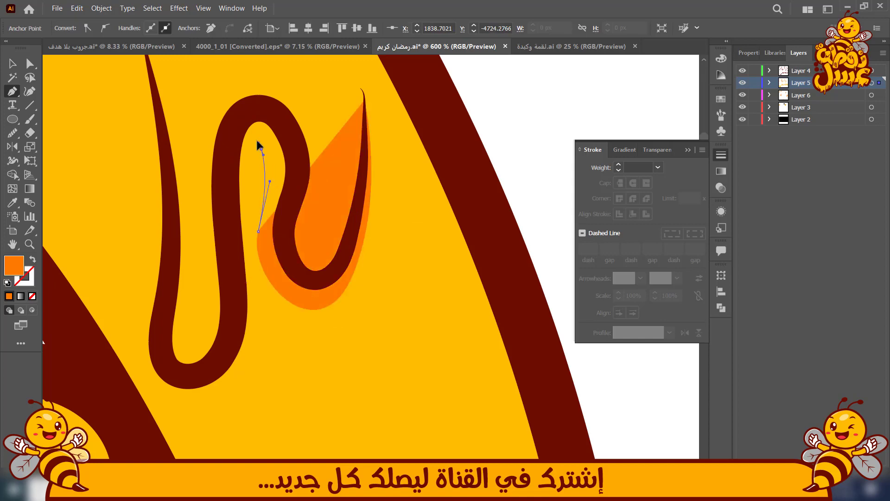
pyautogui.moveTo(261, 149); pyautogui.dragTo(250, 143)
pyautogui.moveTo(249, 242); pyautogui.dragTo(256, 280)
pyautogui.moveTo(229, 396); pyautogui.dragTo(199, 418)
pyautogui.moveTo(151, 335); pyautogui.dragTo(153, 304)
pyautogui.moveTo(152, 335); pyautogui.dragTo(164, 361)
# Trace back along the middle of the drip line on the stem of ط to close the shadow shape
pyautogui.click(174, 376)
pyautogui.click(209, 379)
pyautogui.click(231, 357)
pyautogui.click(236, 305)
pyautogui.click(222, 208)
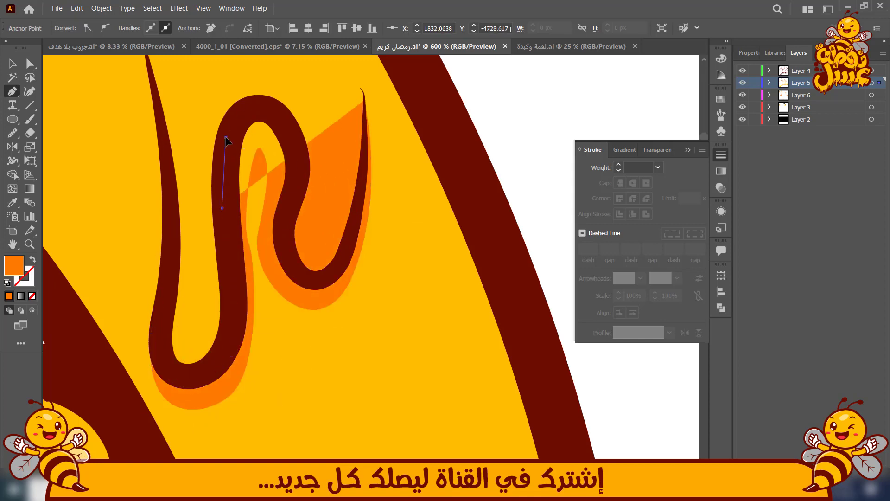
pyautogui.click(225, 137)
pyautogui.click(250, 110)
pyautogui.click(285, 117)
pyautogui.click(294, 148)
pyautogui.click(362, 147)
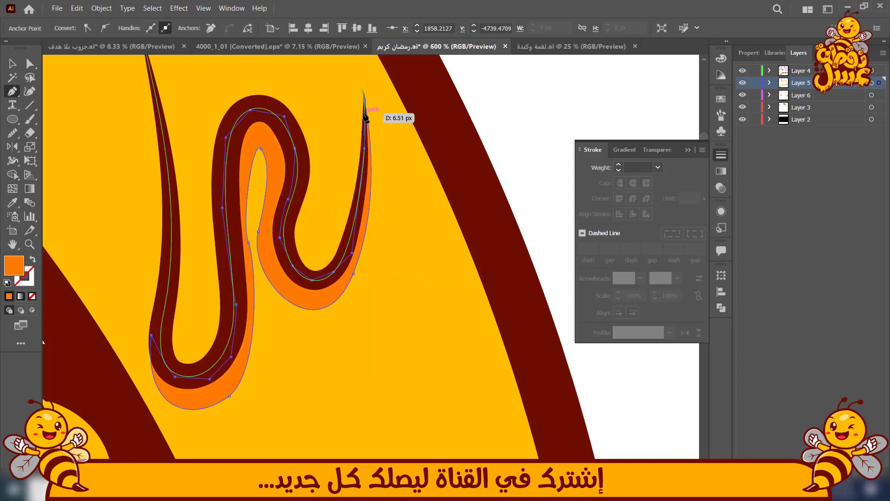
pyautogui.click(365, 100)
# Outline the outer edge of an orange shadow beneath the drip line on the inner stroke of ة
pyautogui.scroll(-3, 364, 100)
pyautogui.scroll(2, 326, 285)
pyautogui.click(395, 155)
pyautogui.moveTo(395, 211); pyautogui.dragTo(345, 289)
pyautogui.moveTo(334, 328); pyautogui.dragTo(245, 301)
pyautogui.click(282, 322)
pyautogui.click(250, 312)
pyautogui.moveTo(228, 370); pyautogui.dragTo(194, 369)
pyautogui.moveTo(192, 314); pyautogui.dragTo(197, 296)
# Close the shadow on the inner stroke of ة by following its wavy drip line back to the starting tip
pyautogui.click(192, 314)
pyautogui.click(217, 346)
pyautogui.click(230, 345)
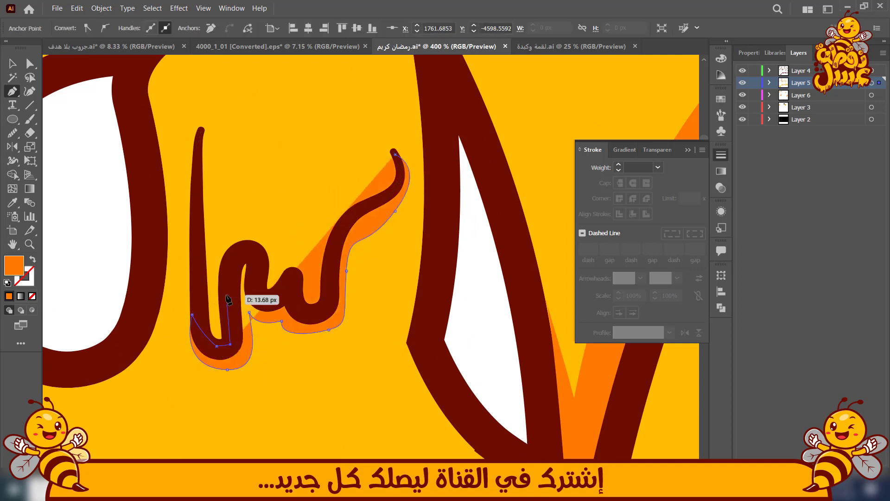
pyautogui.click(226, 295)
pyautogui.click(234, 269)
pyautogui.click(250, 251)
pyautogui.click(256, 280)
pyautogui.click(260, 297)
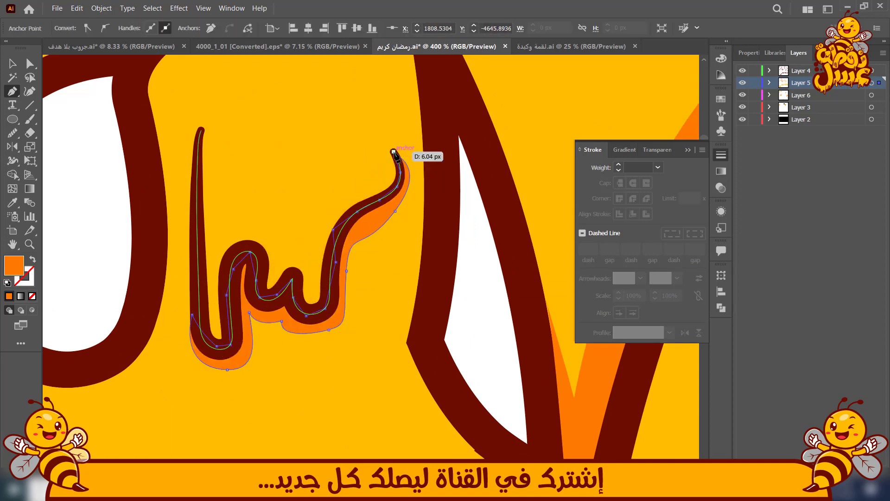
pyautogui.scroll(2, 392, 161)
pyautogui.click(406, 129)
# Draw a closed orange shadow sliver beside the tapered tip of the longer drip at the base of ة
pyautogui.scroll(-5, 336, 216)
pyautogui.scroll(2, 198, 356)
pyautogui.scroll(1, 369, 330)
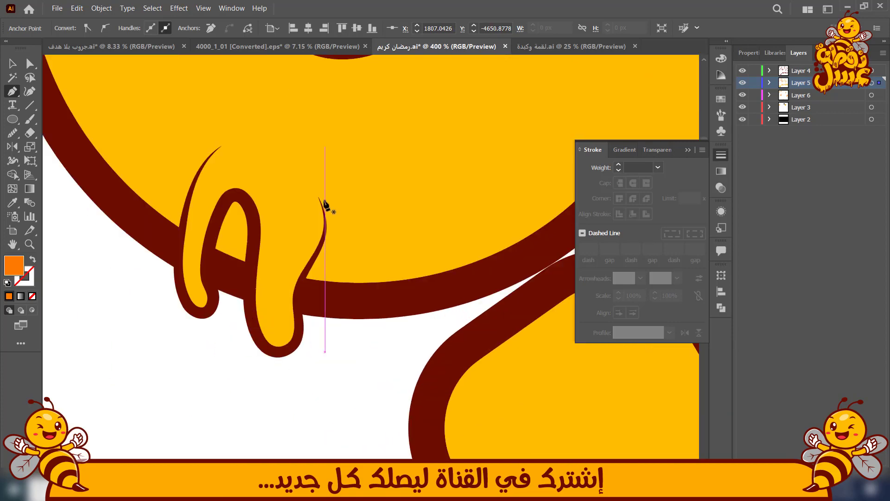
pyautogui.click(321, 201)
pyautogui.moveTo(332, 250); pyautogui.dragTo(327, 265)
pyautogui.click(312, 279)
pyautogui.click(303, 278)
pyautogui.click(318, 250)
pyautogui.click(325, 232)
pyautogui.scroll(4, 327, 229)
pyautogui.click(312, 174)
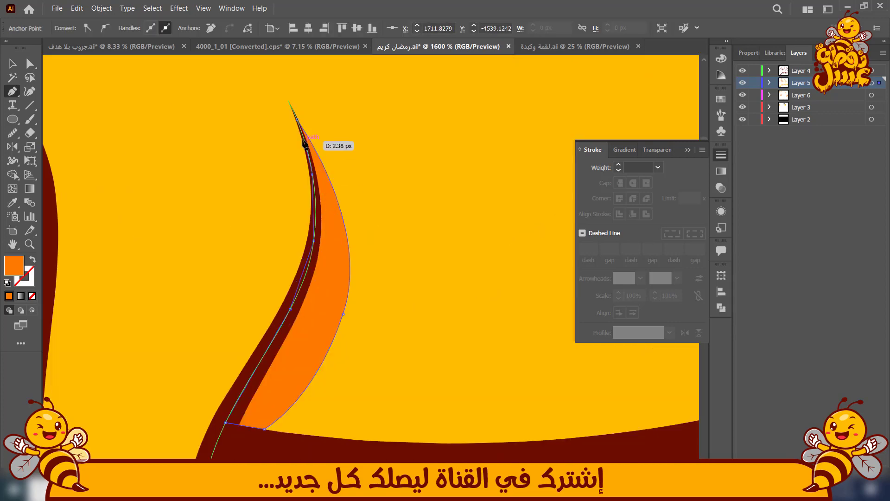
pyautogui.click(297, 119)
# Fill the inside of the loop between the two drips at the base of ة with an orange shadow, then deselect it
pyautogui.scroll(-2, 187, 323)
pyautogui.moveTo(95, 343); pyautogui.dragTo(325, 353)
pyautogui.click(322, 350)
pyautogui.click(262, 323)
pyautogui.click(241, 296)
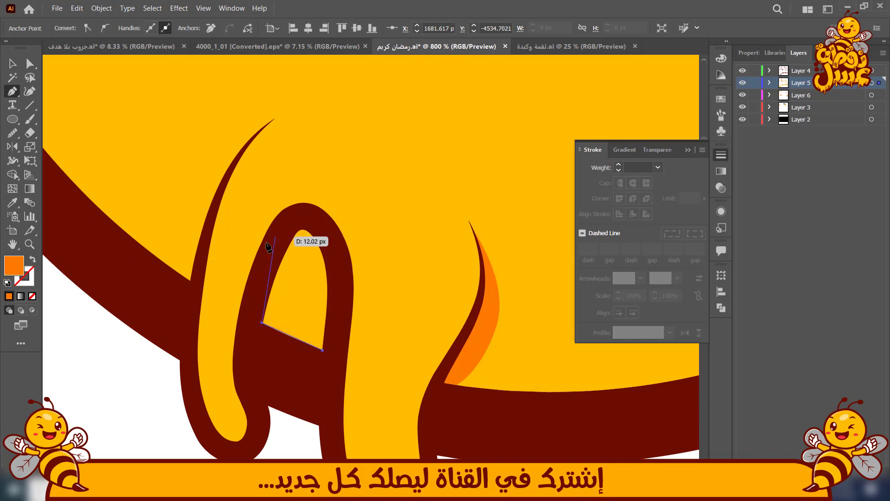
pyautogui.click(255, 295)
pyautogui.click(268, 250)
pyautogui.click(291, 220)
pyautogui.click(318, 230)
pyautogui.click(322, 350)
pyautogui.scroll(-5, 322, 350)
pyautogui.click(12, 65)
pyautogui.click(123, 204)
pyautogui.scroll(-2, 124, 203)
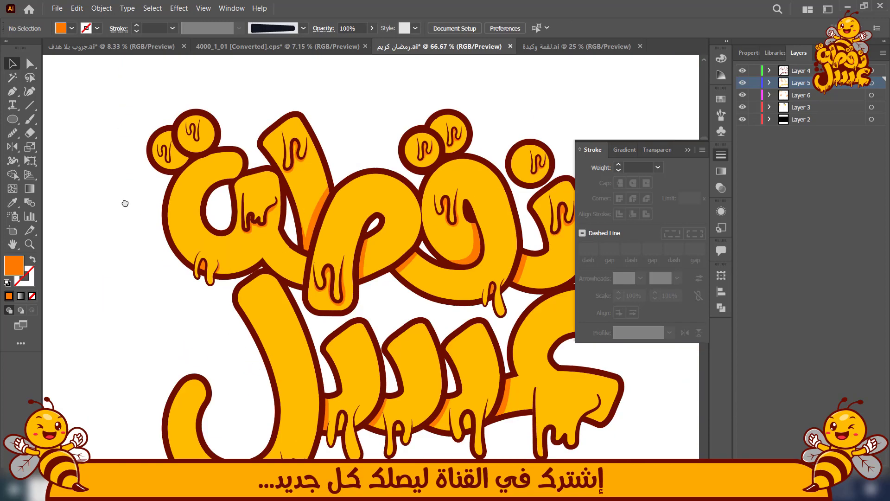
# Place a copy of an existing orange drip-line shadow on the upper dot above ة
pyautogui.moveTo(124, 203); pyautogui.dragTo(159, 155)
pyautogui.scroll(-1, 167, 223)
pyautogui.moveTo(163, 231); pyautogui.dragTo(180, 264)
pyautogui.scroll(3, 198, 209)
pyautogui.moveTo(197, 209); pyautogui.dragTo(118, 354)
pyautogui.scroll(-2, 298, 258)
pyautogui.moveTo(388, 240); pyautogui.dragTo(373, 239)
pyautogui.moveTo(287, 265); pyautogui.dragTo(259, 251)
pyautogui.scroll(4, 259, 251)
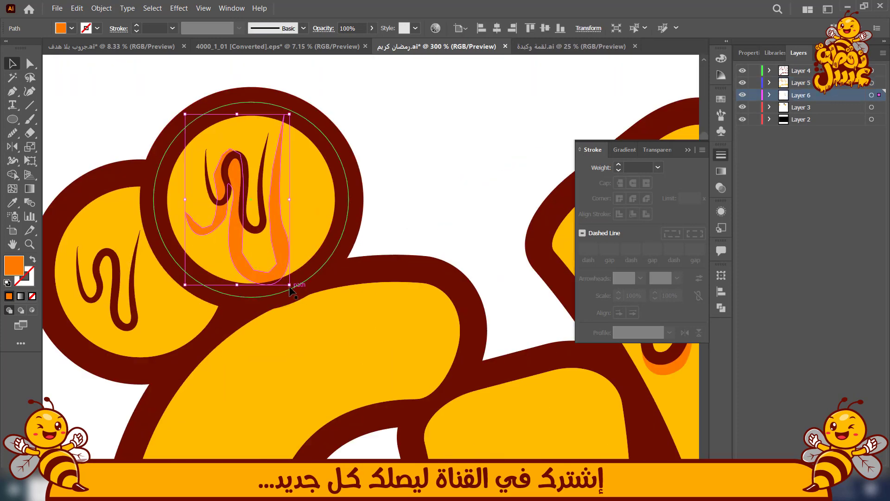
# Scale the copied shadow to fit under the drip line on the upper dot of ة and duplicate it onto the lower dot
pyautogui.moveTo(291, 284); pyautogui.dragTo(258, 237)
pyautogui.moveTo(250, 200); pyautogui.dragTo(269, 207)
pyautogui.moveTo(220, 224); pyautogui.dragTo(209, 237)
pyautogui.click(78, 116)
pyautogui.moveTo(78, 116); pyautogui.dragTo(175, 111)
pyautogui.moveTo(366, 218); pyautogui.dragTo(237, 311)
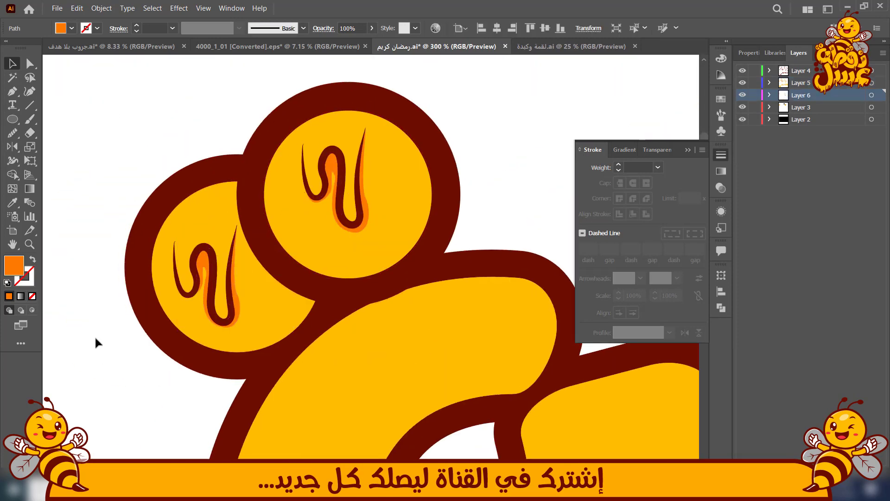
pyautogui.click(94, 335)
pyautogui.scroll(-3, 93, 335)
pyautogui.moveTo(93, 335); pyautogui.dragTo(119, 77)
pyautogui.scroll(-2, 164, 315)
pyautogui.moveTo(415, 428); pyautogui.dragTo(351, 367)
pyautogui.scroll(2, 371, 377)
pyautogui.scroll(-2, 329, 387)
pyautogui.scroll(2, 199, 150)
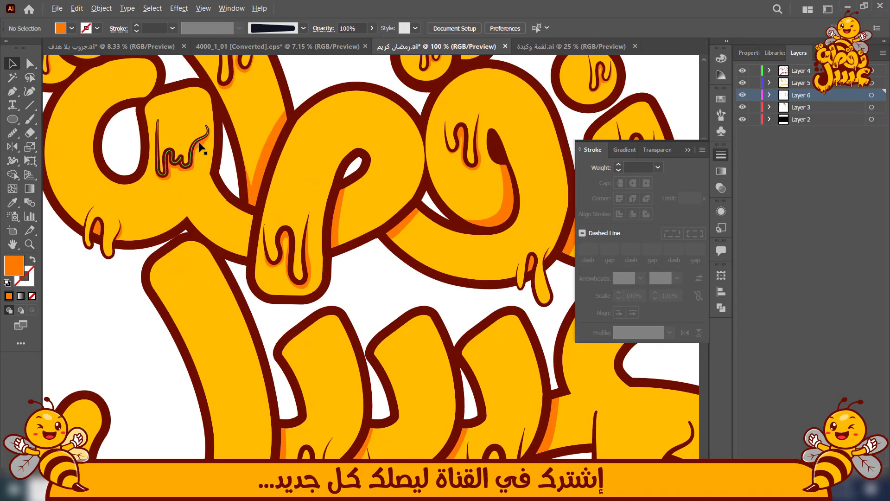
pyautogui.moveTo(199, 150); pyautogui.dragTo(473, 346)
pyautogui.moveTo(199, 149); pyautogui.dragTo(396, 248)
pyautogui.scroll(2, 648, 426)
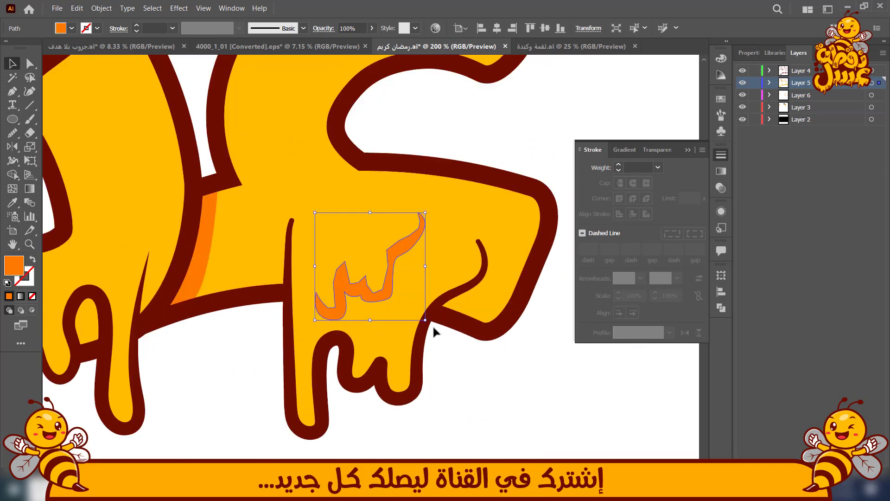
pyautogui.moveTo(426, 321); pyautogui.dragTo(511, 406)
pyautogui.press('Delete')
# Draw an orange shadow under the curved end of the drip line on the lower part of ع
pyautogui.click(481, 245)
pyautogui.moveTo(488, 283); pyautogui.dragTo(479, 316)
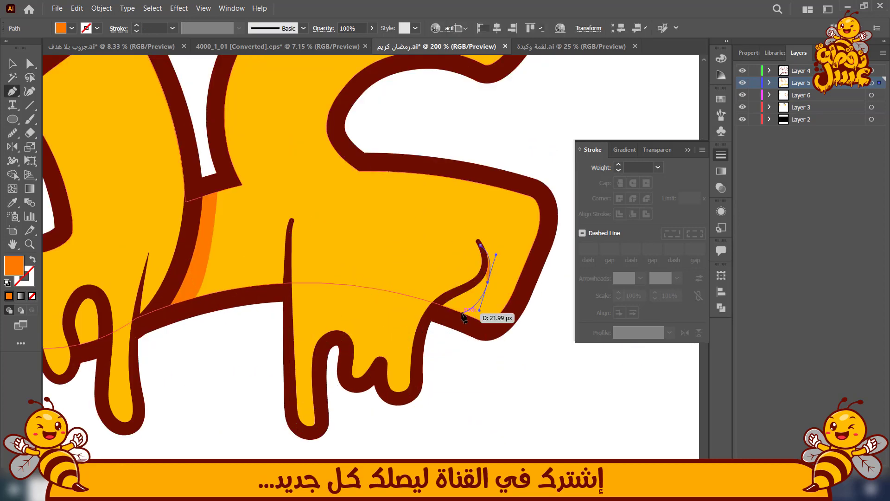
pyautogui.click(452, 309)
pyautogui.click(437, 304)
pyautogui.click(464, 287)
# Draw the outer edge of an orange shadow beneath the drip line on the upper end of ع
pyautogui.scroll(-2, 277, 273)
pyautogui.scroll(3, 277, 273)
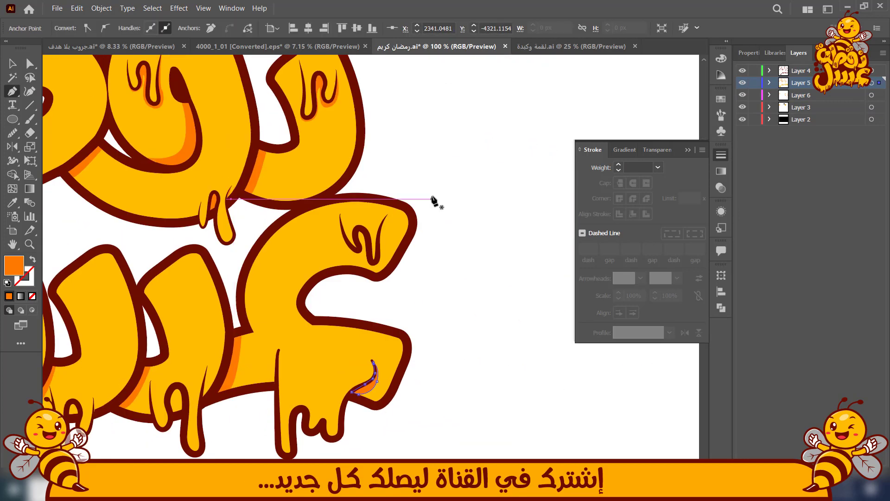
pyautogui.scroll(4, 384, 230)
pyautogui.click(388, 169)
pyautogui.moveTo(370, 244); pyautogui.dragTo(373, 270)
pyautogui.moveTo(364, 359); pyautogui.dragTo(348, 380)
pyautogui.moveTo(305, 347); pyautogui.dragTo(304, 336)
pyautogui.click(301, 312)
pyautogui.moveTo(293, 268); pyautogui.dragTo(299, 275)
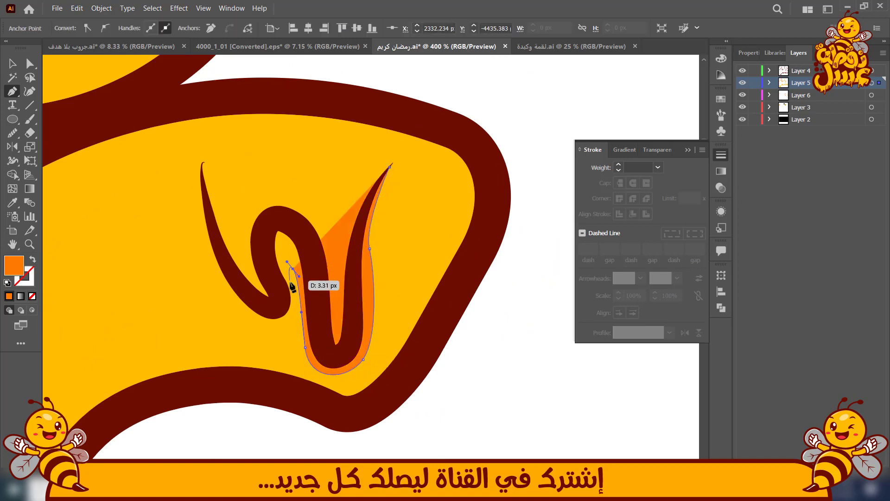
pyautogui.moveTo(289, 321); pyautogui.dragTo(286, 330)
pyautogui.moveTo(257, 321); pyautogui.dragTo(243, 308)
# Close the shadow on the upper end of ع by tracing back along its drip line to the tapered tip
pyautogui.click(244, 288)
pyautogui.click(277, 308)
pyautogui.click(277, 300)
pyautogui.click(276, 274)
pyautogui.click(267, 241)
pyautogui.click(264, 220)
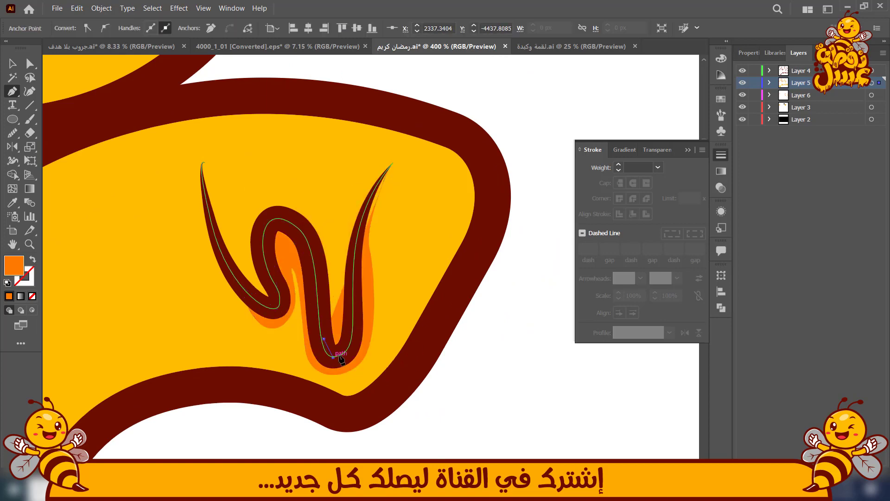
pyautogui.click(384, 174)
# Add an orange shadow sliver beside the tapered tip of the longer drip on the tooth of س nearest ع
pyautogui.scroll(-3, 385, 175)
pyautogui.scroll(4, 253, 427)
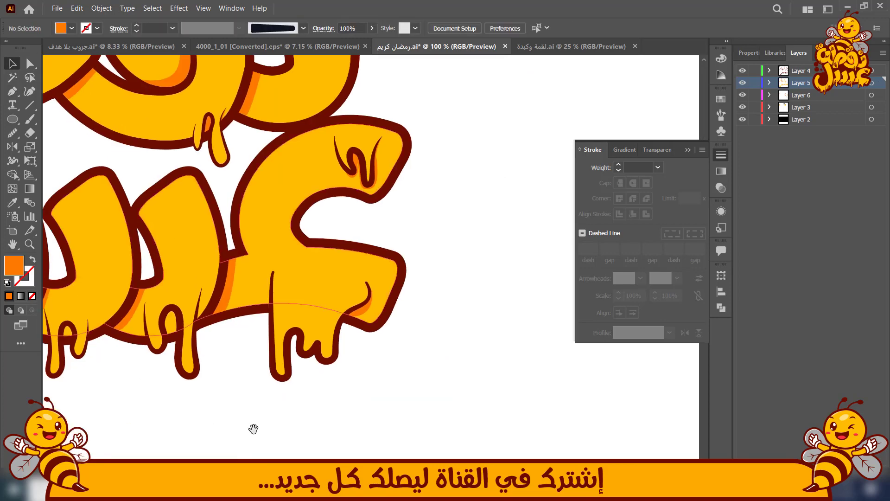
pyautogui.scroll(2, 406, 257)
pyautogui.click(411, 191)
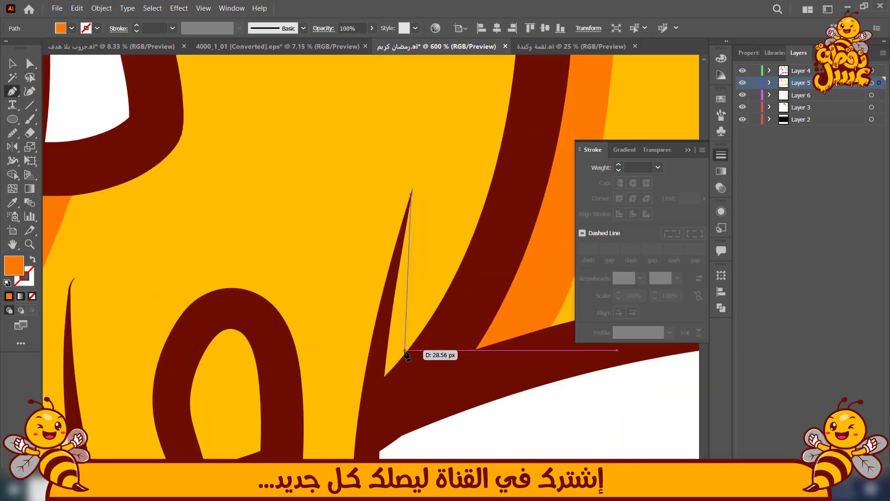
pyautogui.moveTo(404, 368); pyautogui.dragTo(407, 353)
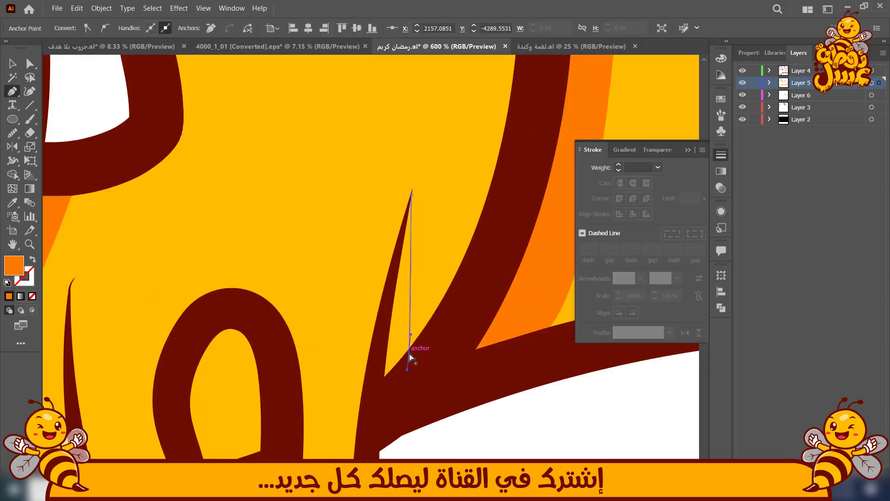
pyautogui.scroll(3, 442, 307)
pyautogui.moveTo(383, 384); pyautogui.dragTo(417, 242)
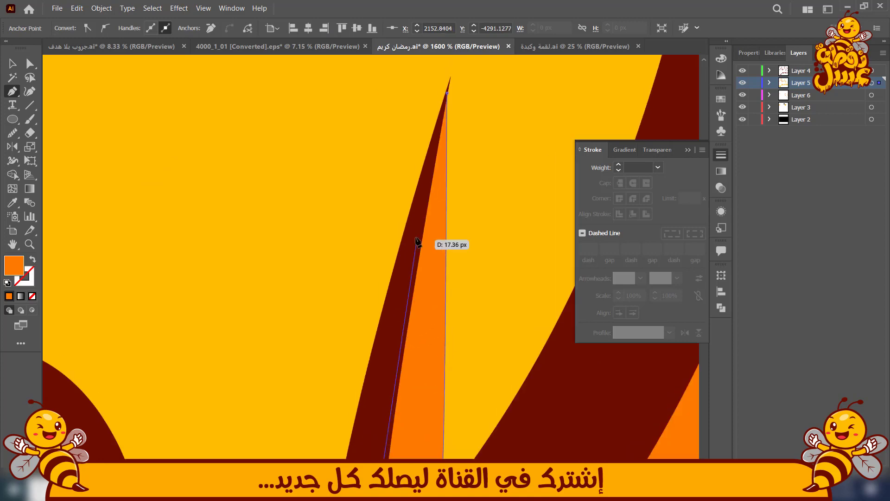
pyautogui.scroll(-4, 274, 378)
# Fill the loop between the two drips on the tooth of س nearest ع with an orange shadow shape
pyautogui.moveTo(246, 425); pyautogui.dragTo(456, 186)
pyautogui.scroll(2, 410, 249)
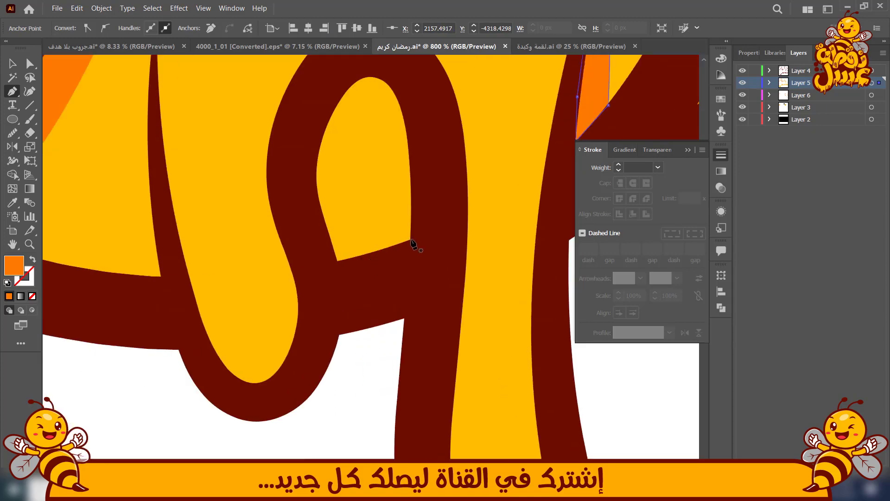
pyautogui.click(411, 239)
pyautogui.click(324, 265)
pyautogui.click(292, 219)
pyautogui.click(299, 145)
pyautogui.click(322, 93)
pyautogui.click(348, 76)
pyautogui.click(376, 69)
pyautogui.click(407, 71)
pyautogui.click(431, 98)
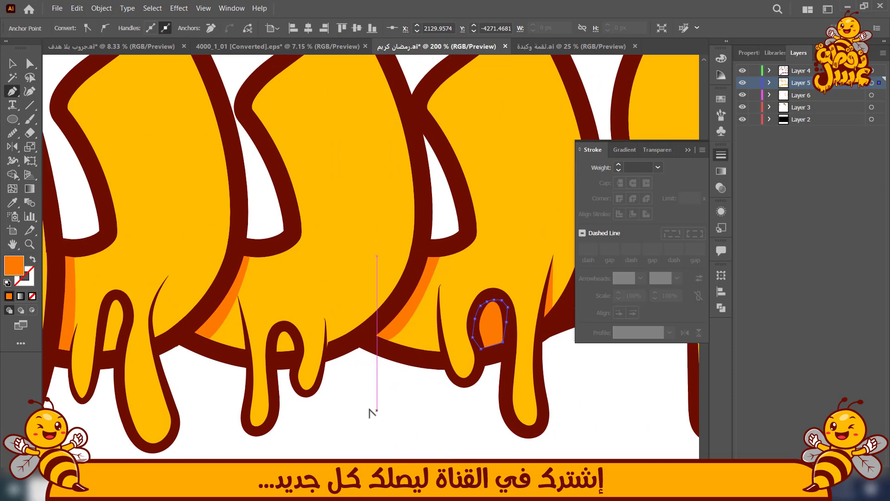
# Draw a thin orange shadow sliver beside the tapered tip of the shorter drip on the middle tooth of س
pyautogui.scroll(3, 325, 365)
pyautogui.click(338, 228)
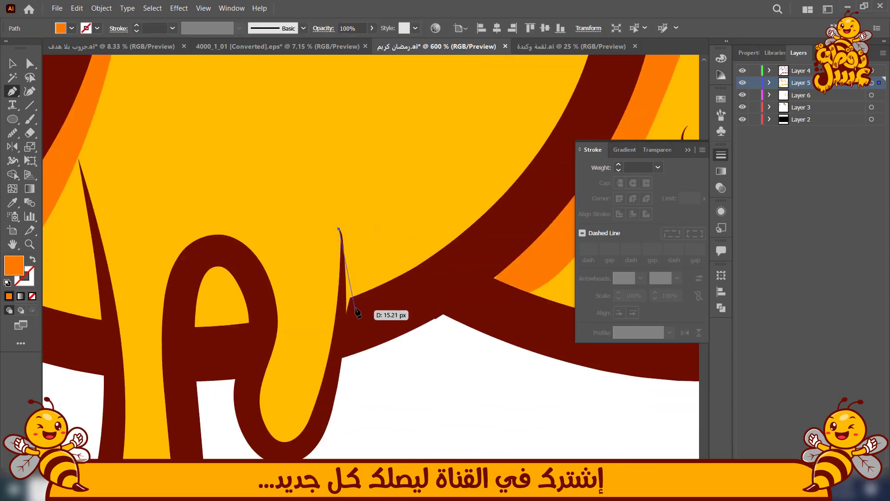
pyautogui.click(339, 229)
# Fill the inside of the loop between the drips on the middle tooth of س with an orange shadow
pyautogui.scroll(-2, 344, 280)
pyautogui.scroll(2, 218, 299)
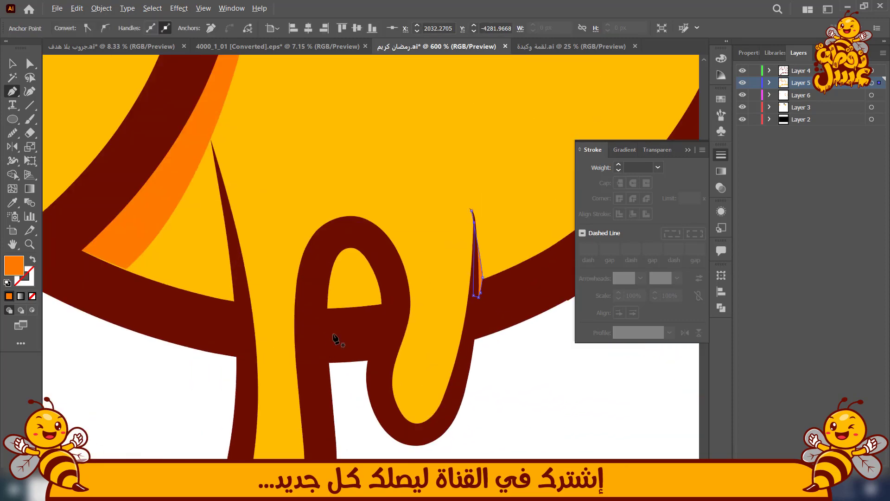
pyautogui.click(386, 302)
pyautogui.moveTo(317, 307); pyautogui.dragTo(297, 303)
pyautogui.moveTo(320, 280); pyautogui.dragTo(322, 278)
pyautogui.click(341, 243)
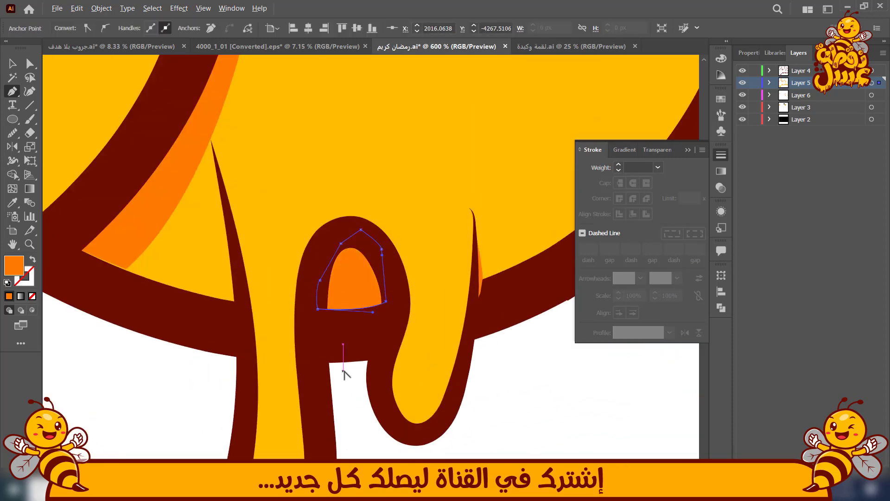
# Add an orange shadow sliver beside the longer drip's tip and fill the loop between the drips on the tooth of س nearest ل
pyautogui.scroll(-6, 343, 374)
pyautogui.scroll(5, 358, 420)
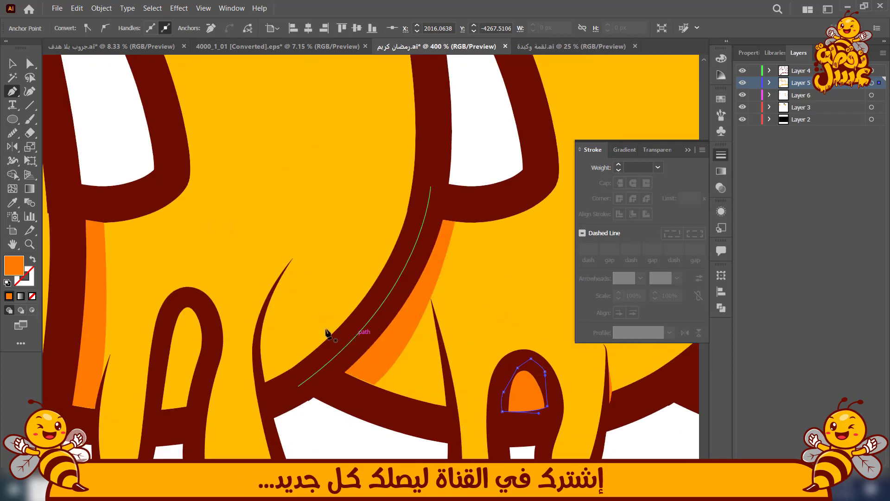
pyautogui.moveTo(269, 339); pyautogui.dragTo(269, 351)
pyautogui.click(272, 378)
pyautogui.click(261, 384)
pyautogui.click(259, 326)
pyautogui.click(278, 280)
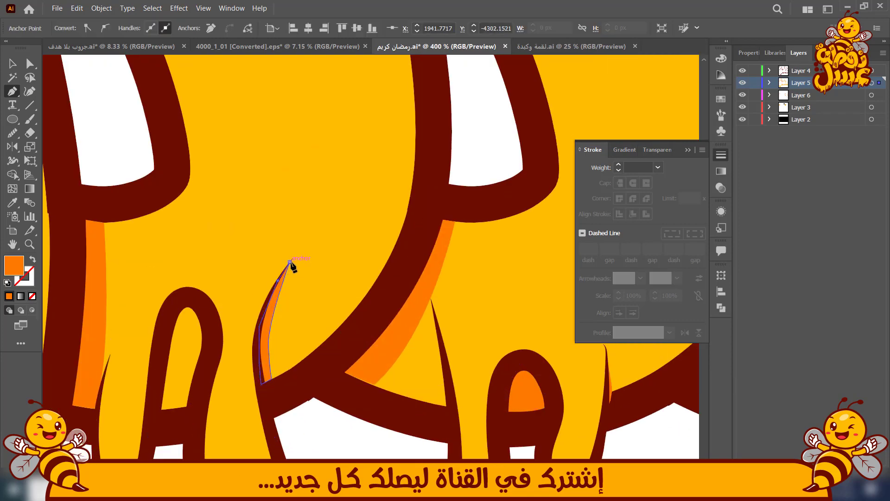
pyautogui.click(187, 407)
pyautogui.scroll(-3, 189, 410)
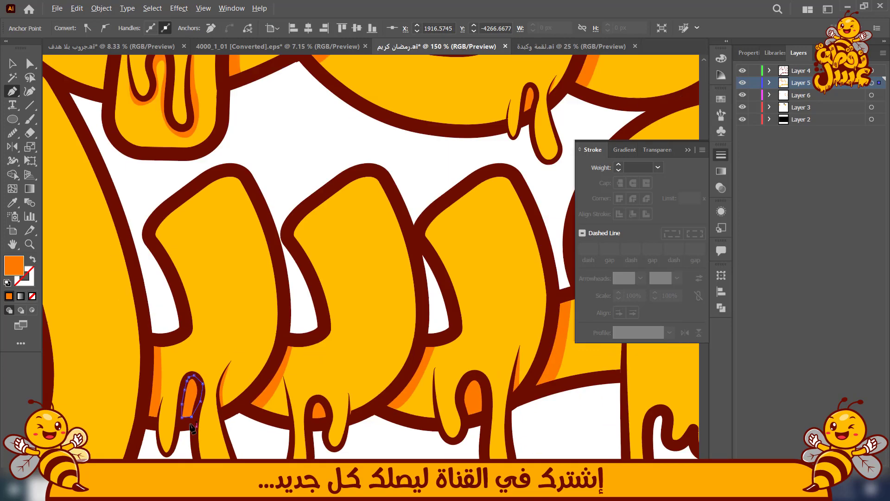
# Fill the loop between the small drips on the lower curve of ل with an orange shadow and add a sliver beside the shorter drip's tip
pyautogui.moveTo(187, 407); pyautogui.dragTo(342, 269)
pyautogui.scroll(4, 246, 394)
pyautogui.click(323, 339)
pyautogui.click(289, 370)
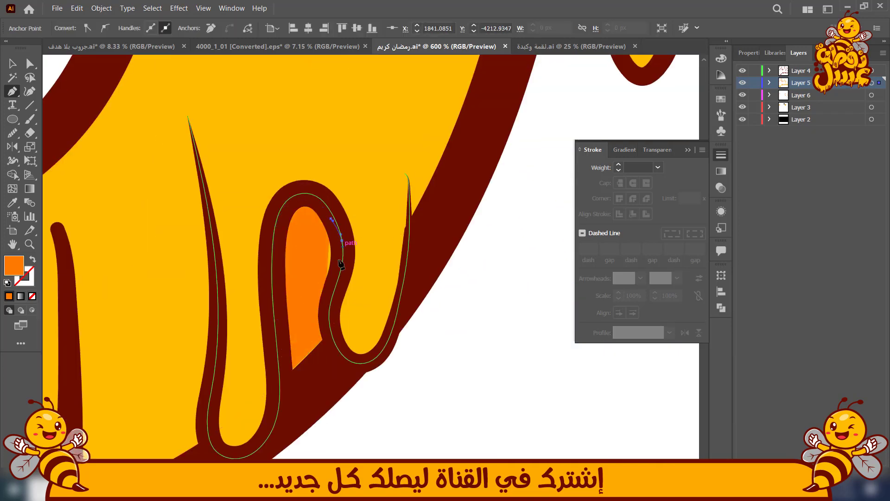
pyautogui.click(407, 177)
pyautogui.moveTo(415, 219); pyautogui.dragTo(411, 227)
pyautogui.click(409, 180)
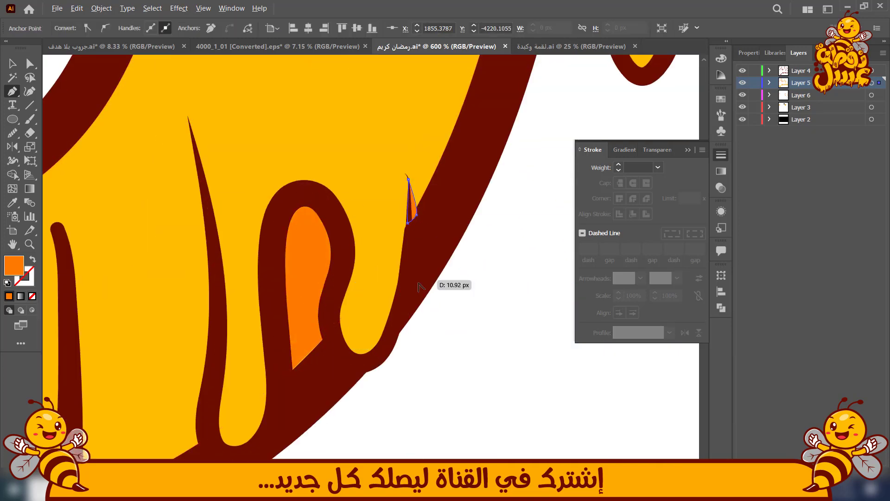
# Draw a thin orange shadow along the right-hand outline of the large drip at the bottom of ل, reaching the letter's lower outline
pyautogui.scroll(-4, 418, 282)
pyautogui.moveTo(400, 403); pyautogui.dragTo(501, 378)
pyautogui.scroll(2, 457, 269)
pyautogui.click(406, 215)
pyautogui.moveTo(429, 346); pyautogui.dragTo(434, 428)
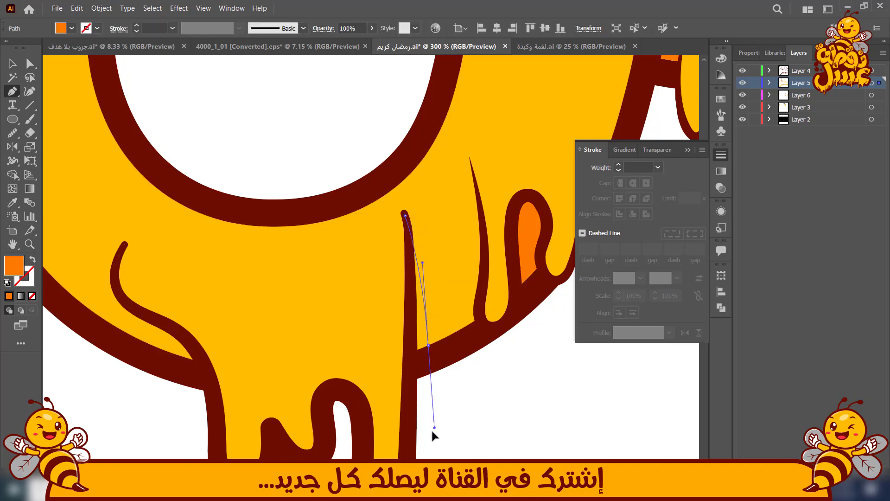
pyautogui.click(417, 349)
pyautogui.click(411, 281)
pyautogui.click(406, 216)
# Deselect the shadow shape and examine the shadows across the whole lettering
pyautogui.moveTo(355, 253); pyautogui.dragTo(307, 347)
pyautogui.scroll(-3, 410, 316)
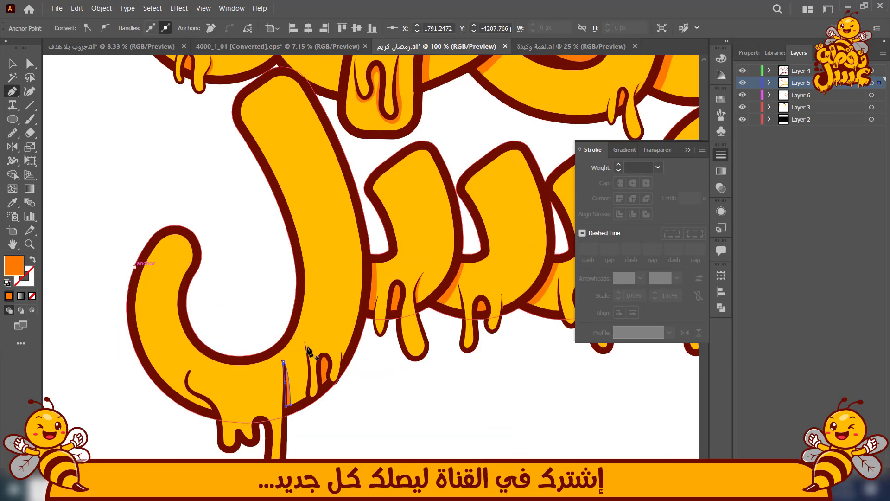
pyautogui.scroll(-3, 316, 392)
pyautogui.click(13, 63)
pyautogui.click(217, 341)
pyautogui.moveTo(538, 191); pyautogui.dragTo(538, 192)
pyautogui.moveTo(388, 259); pyautogui.dragTo(405, 266)
pyautogui.click(193, 330)
pyautogui.scroll(-1, 193, 330)
pyautogui.moveTo(193, 329)
pyautogui.mouseDown()
pyautogui.moveTo(199, 323)
pyautogui.moveTo(187, 327)
pyautogui.mouseUp()
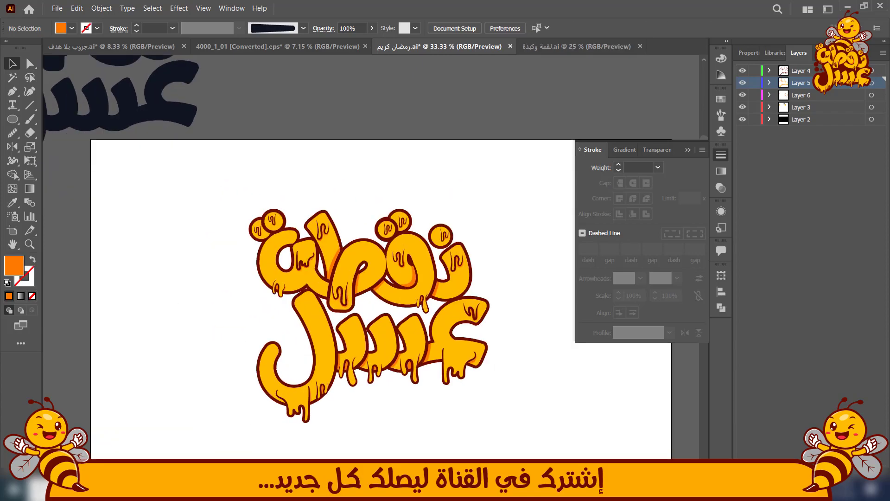